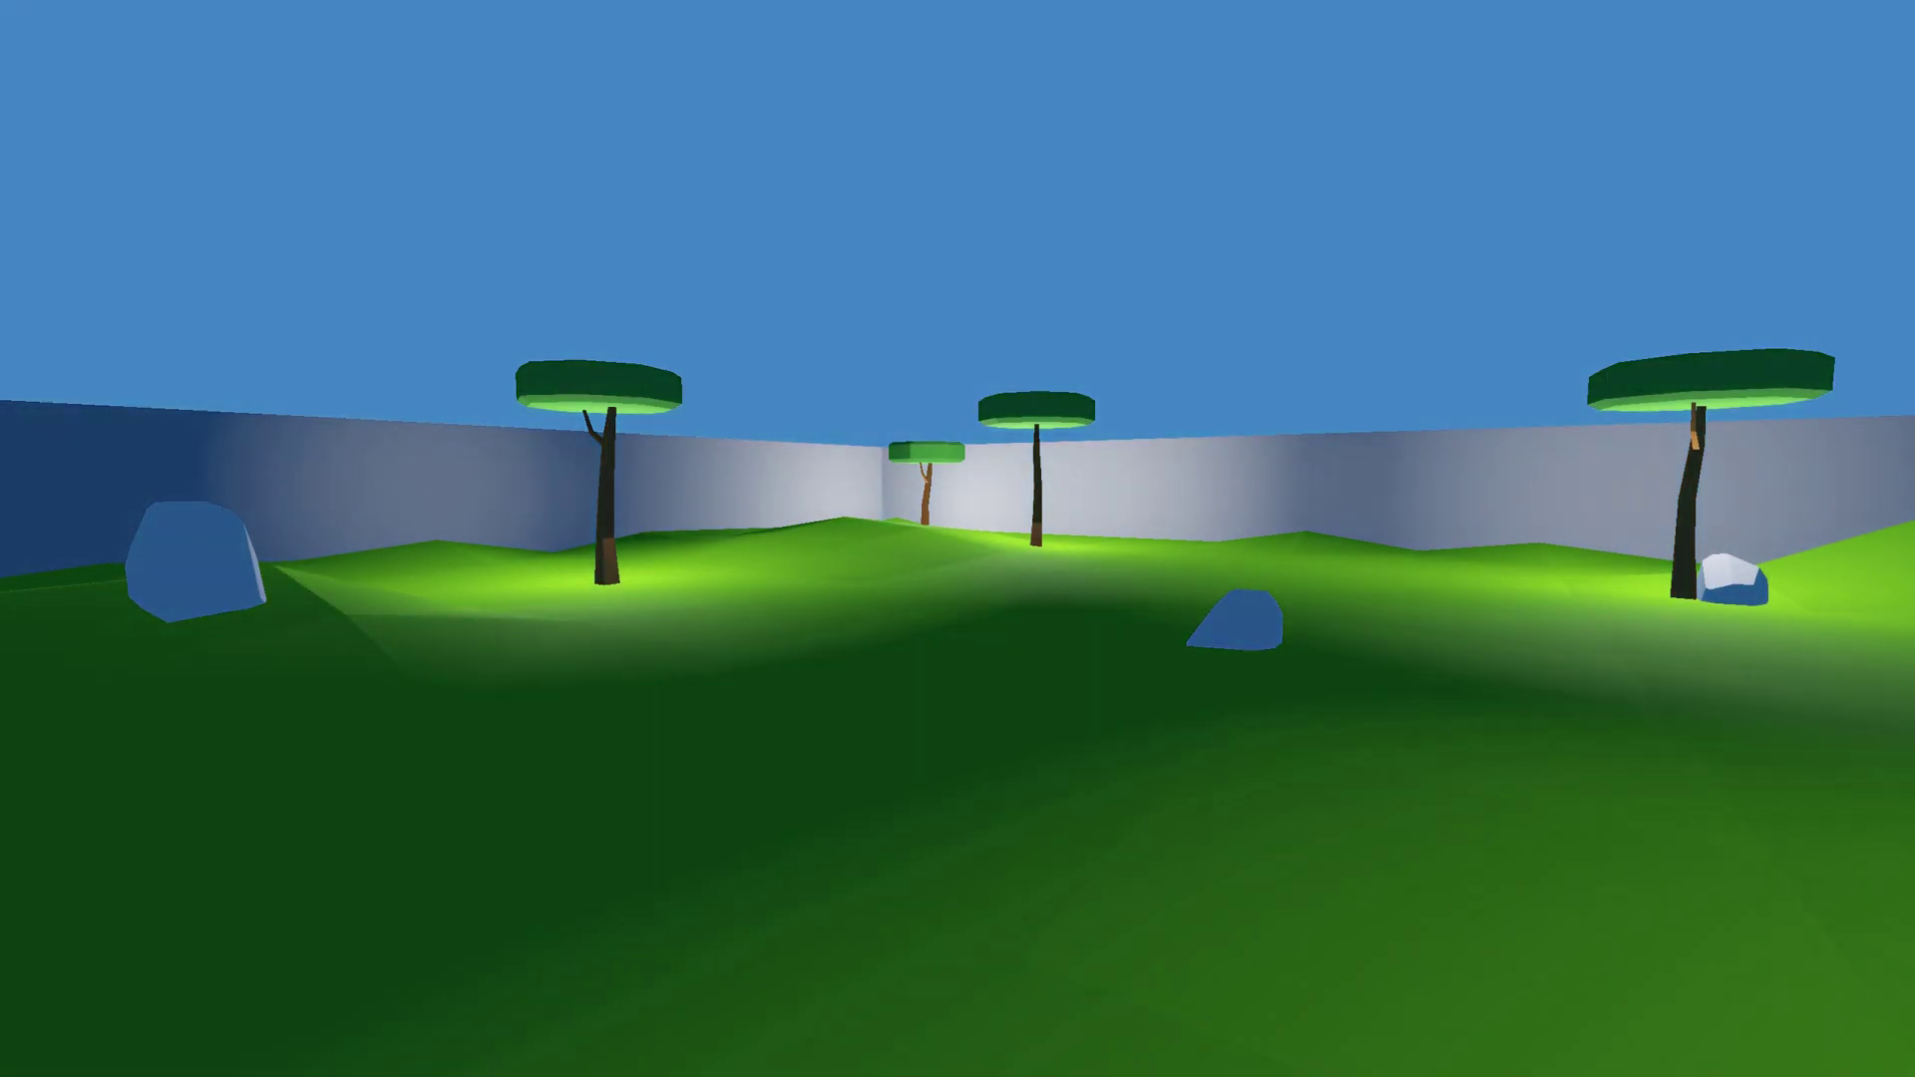
# - Close the running day-night game with Escape to get back to the GrassyField editor
pyautogui.press('Escape')
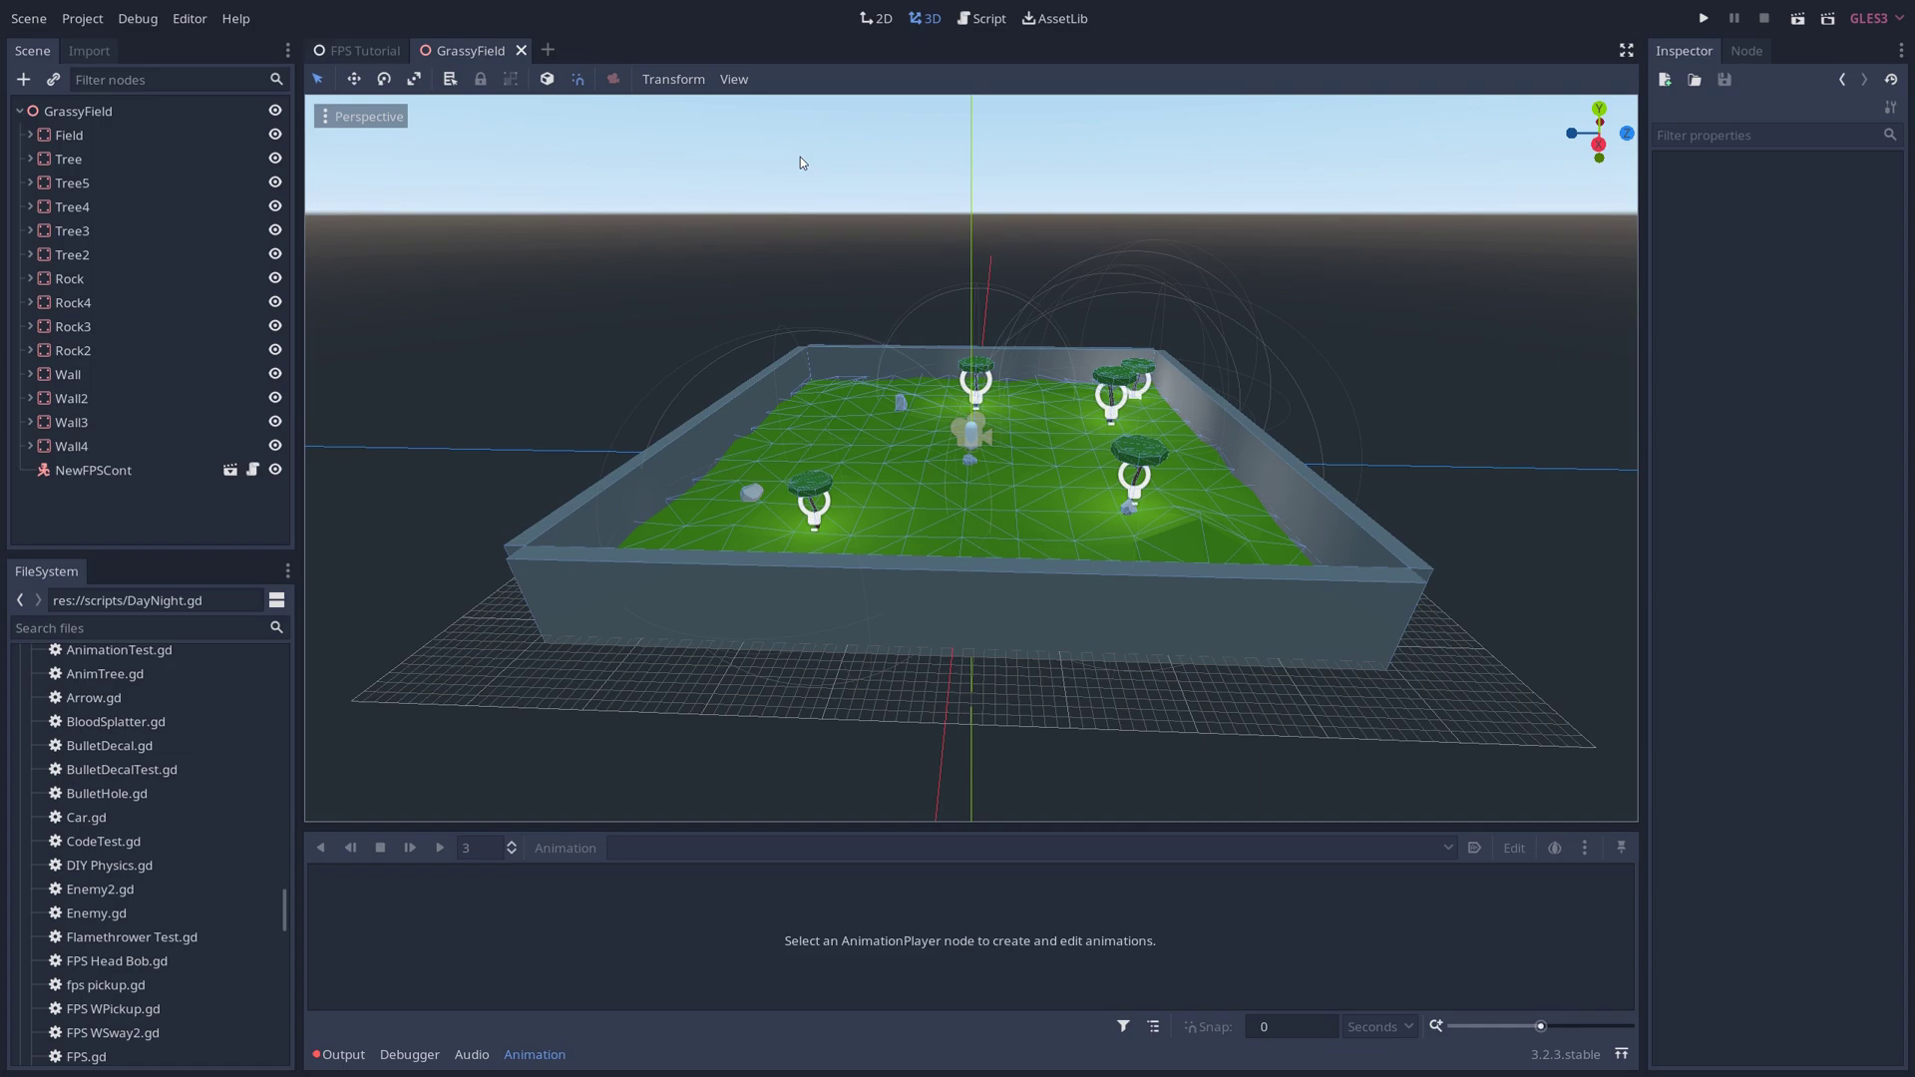
# - Add a DirectionalLight under GrassyField, raise it about 24 units, and enable its shadows
pyautogui.rightClick(52, 113)
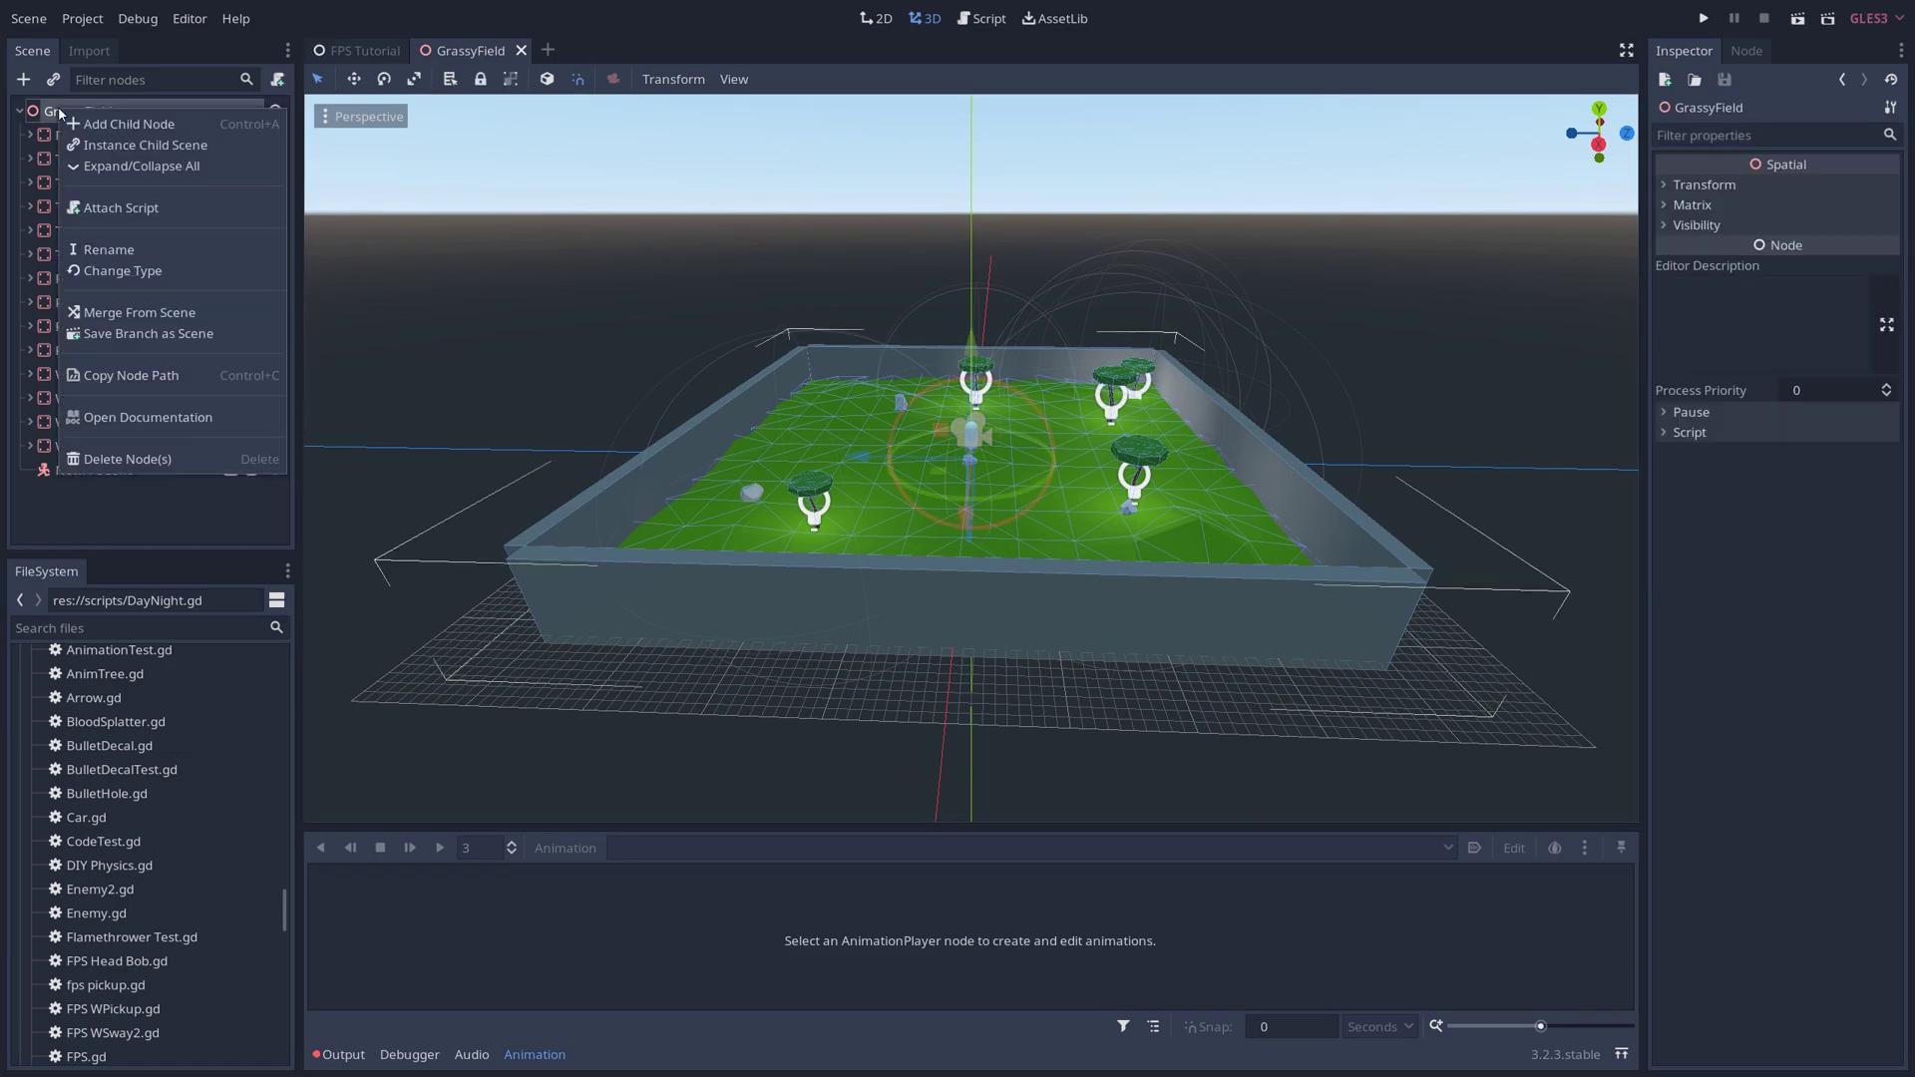
pyautogui.click(90, 122)
pyautogui.write('directio')
pyautogui.click(808, 848)
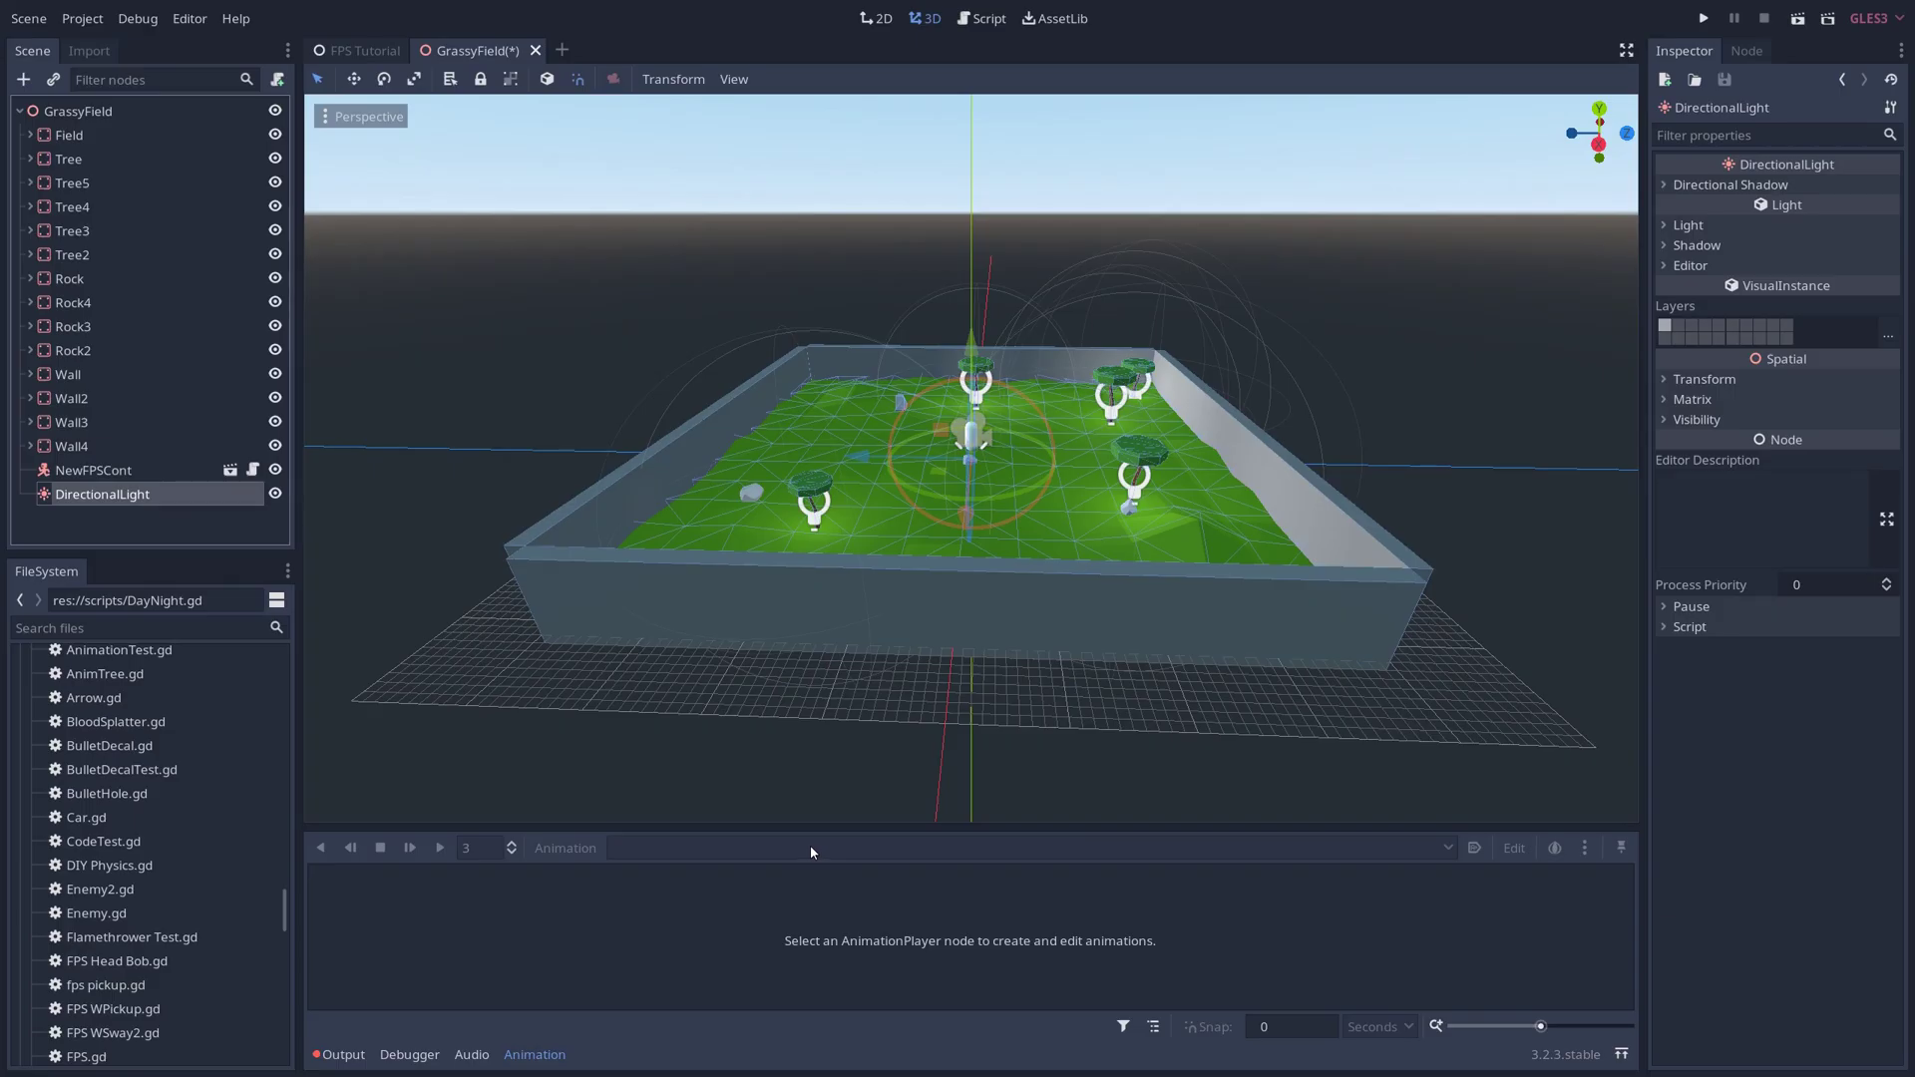
pyautogui.moveTo(991, 291); pyautogui.dragTo(991, 154)
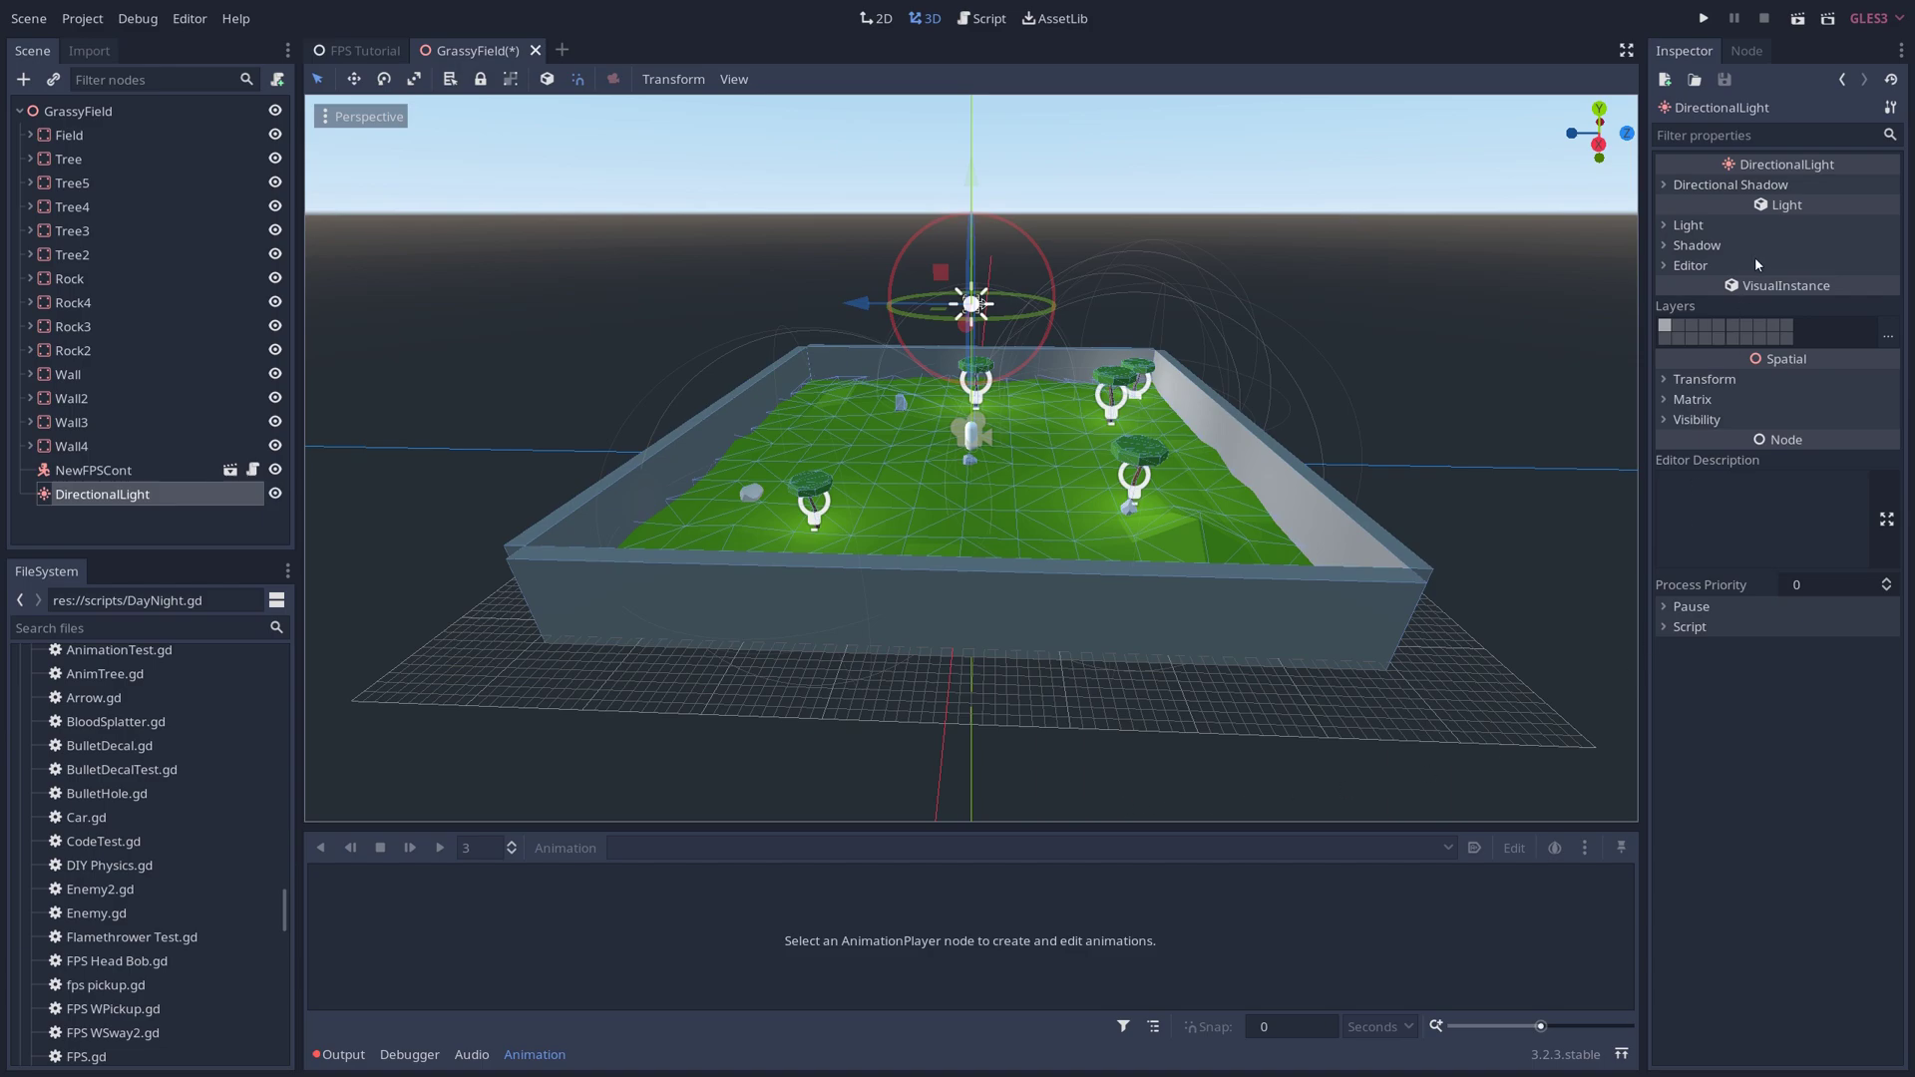
pyautogui.click(1698, 245)
pyautogui.click(1793, 268)
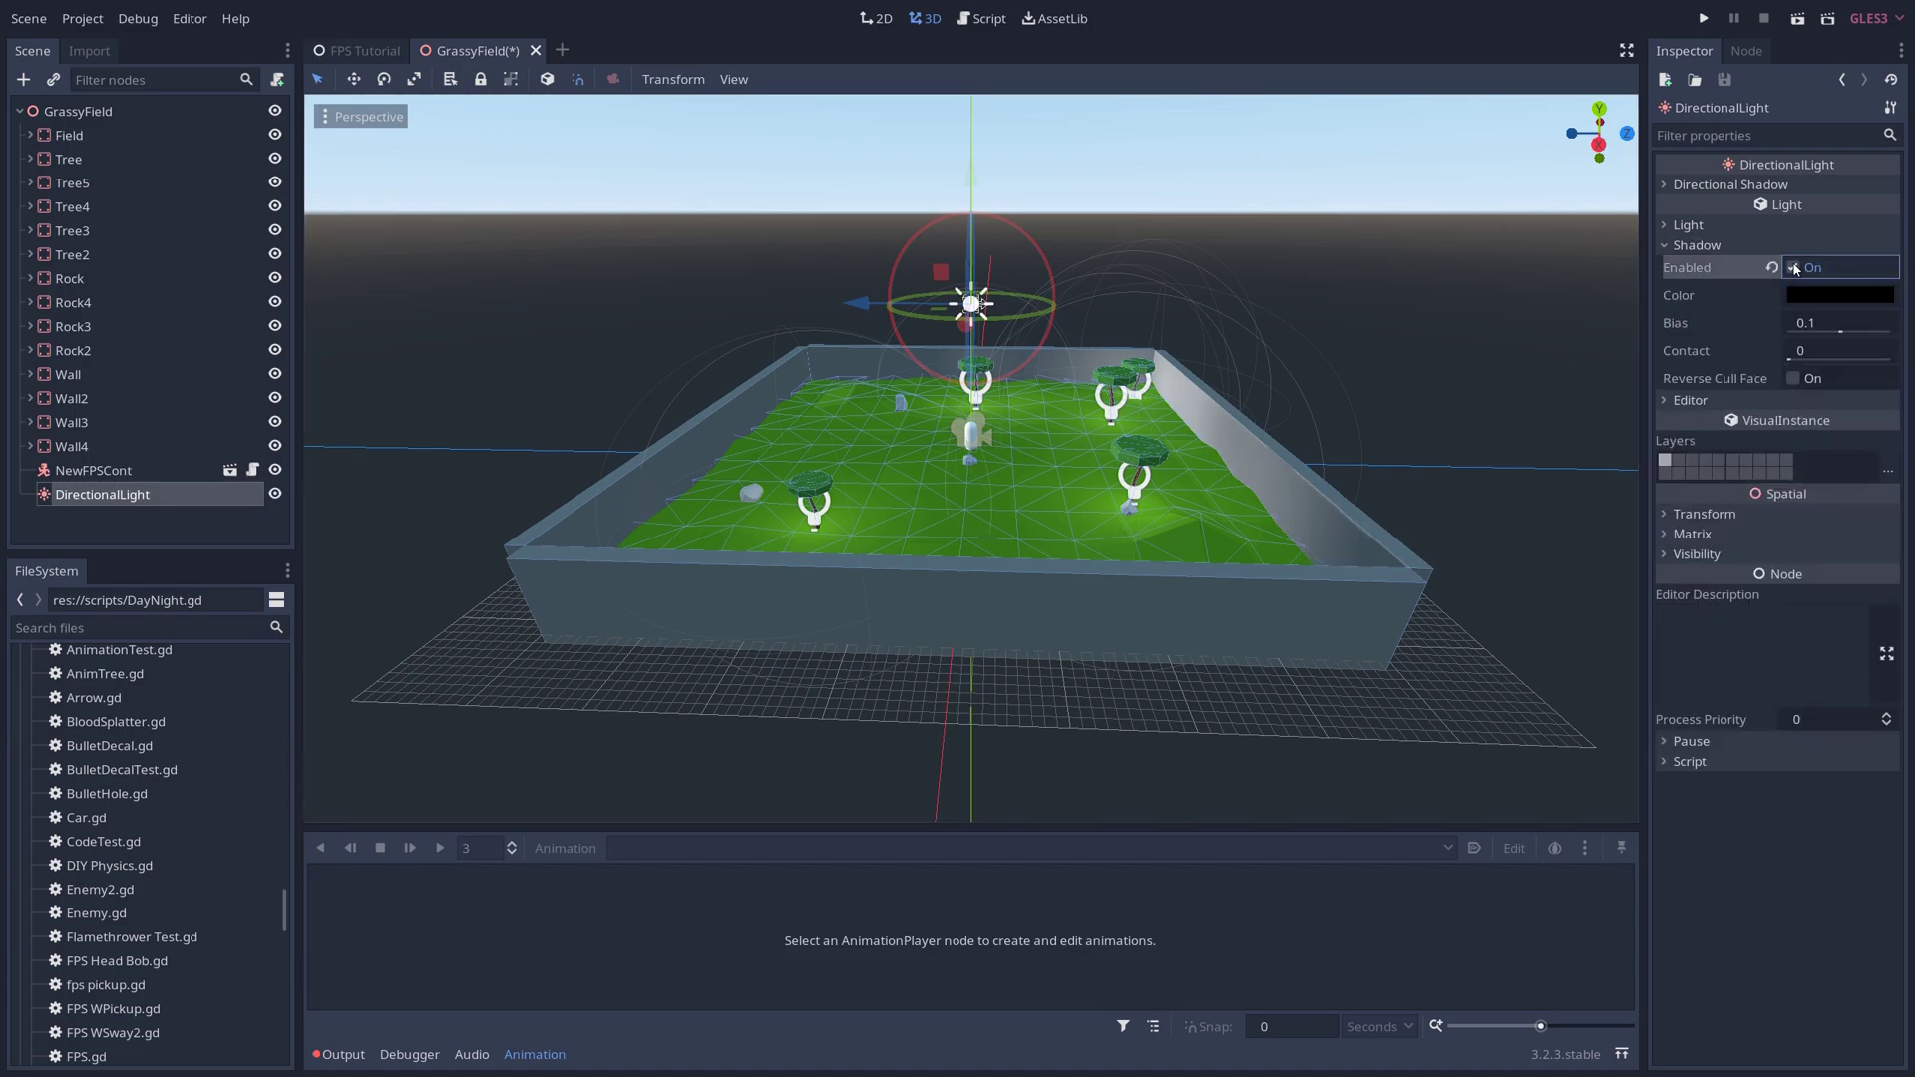
# - Add an AnimationPlayer as a child of the DirectionalLight
pyautogui.rightClick(129, 502)
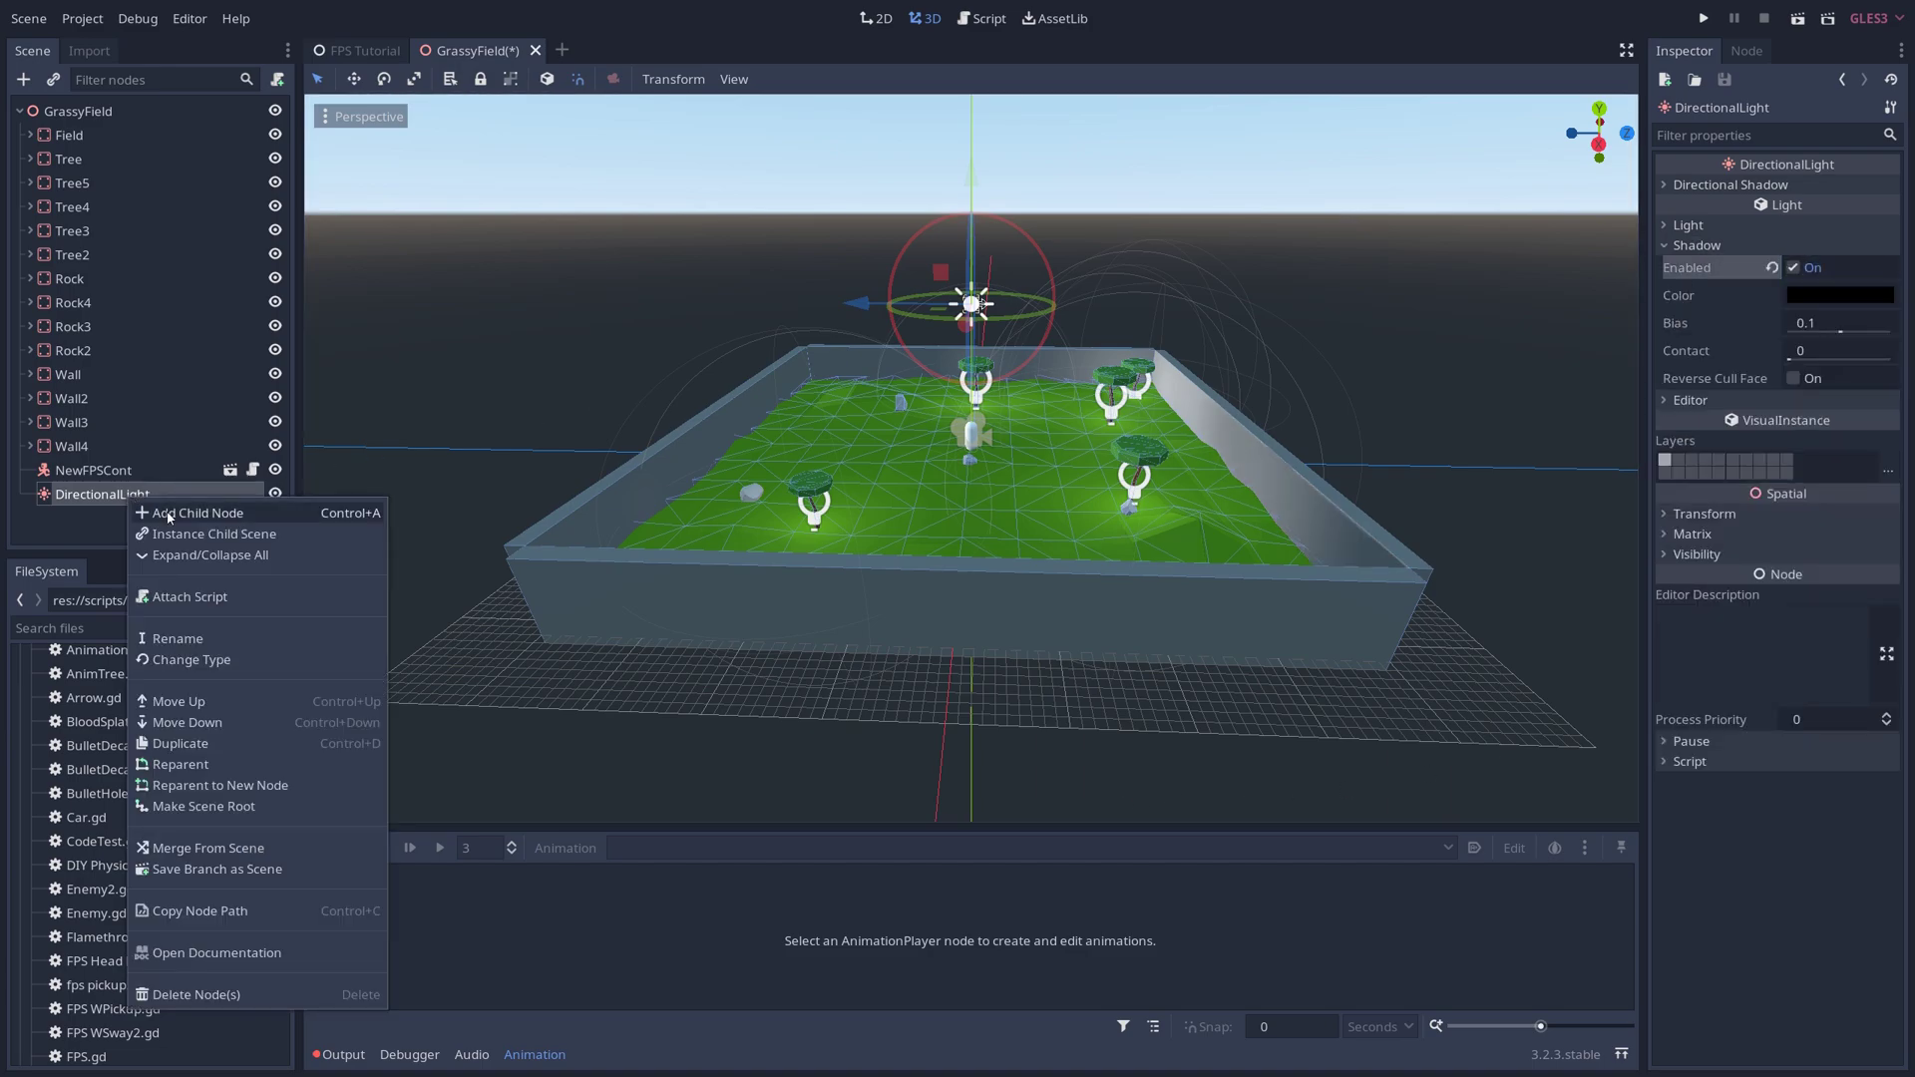
pyautogui.click(184, 512)
pyautogui.write('animation')
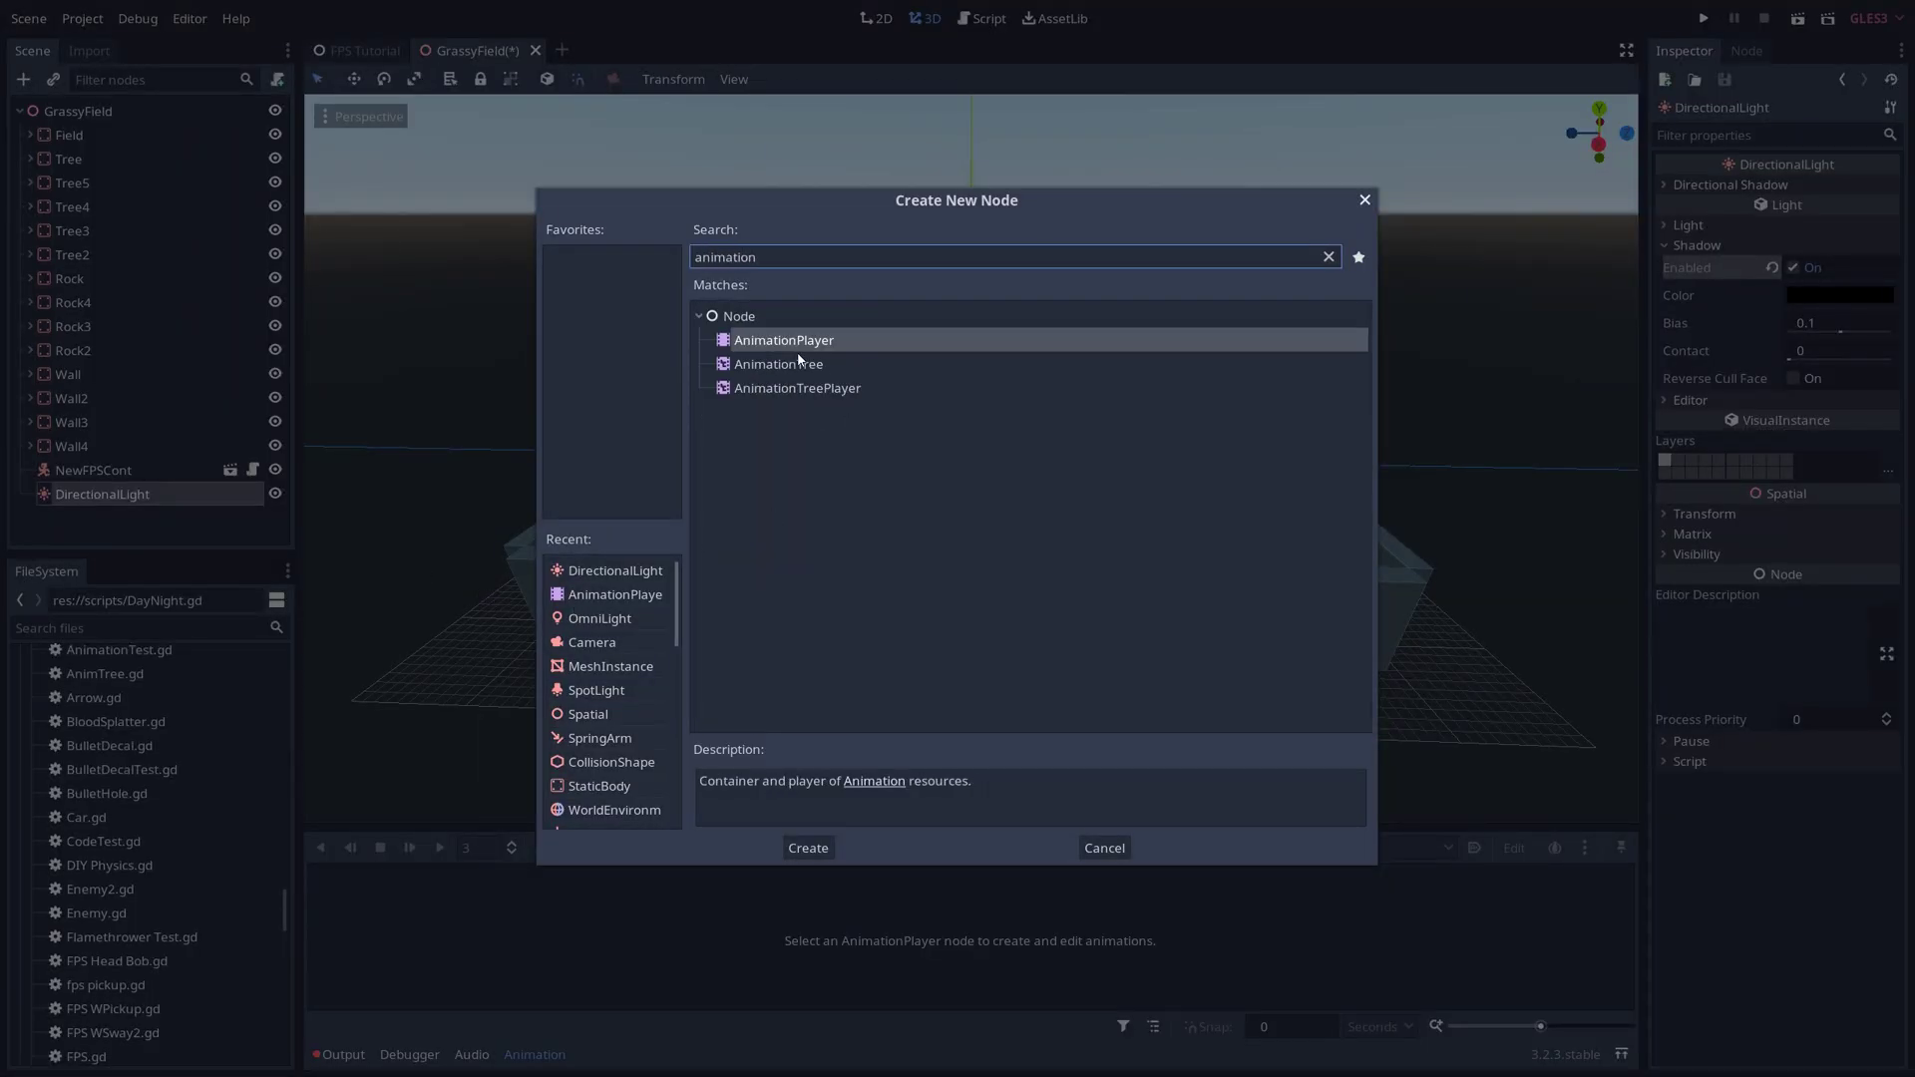
pyautogui.click(830, 846)
# - Create a new animation named SunRotate with a 12-second length
pyautogui.click(553, 847)
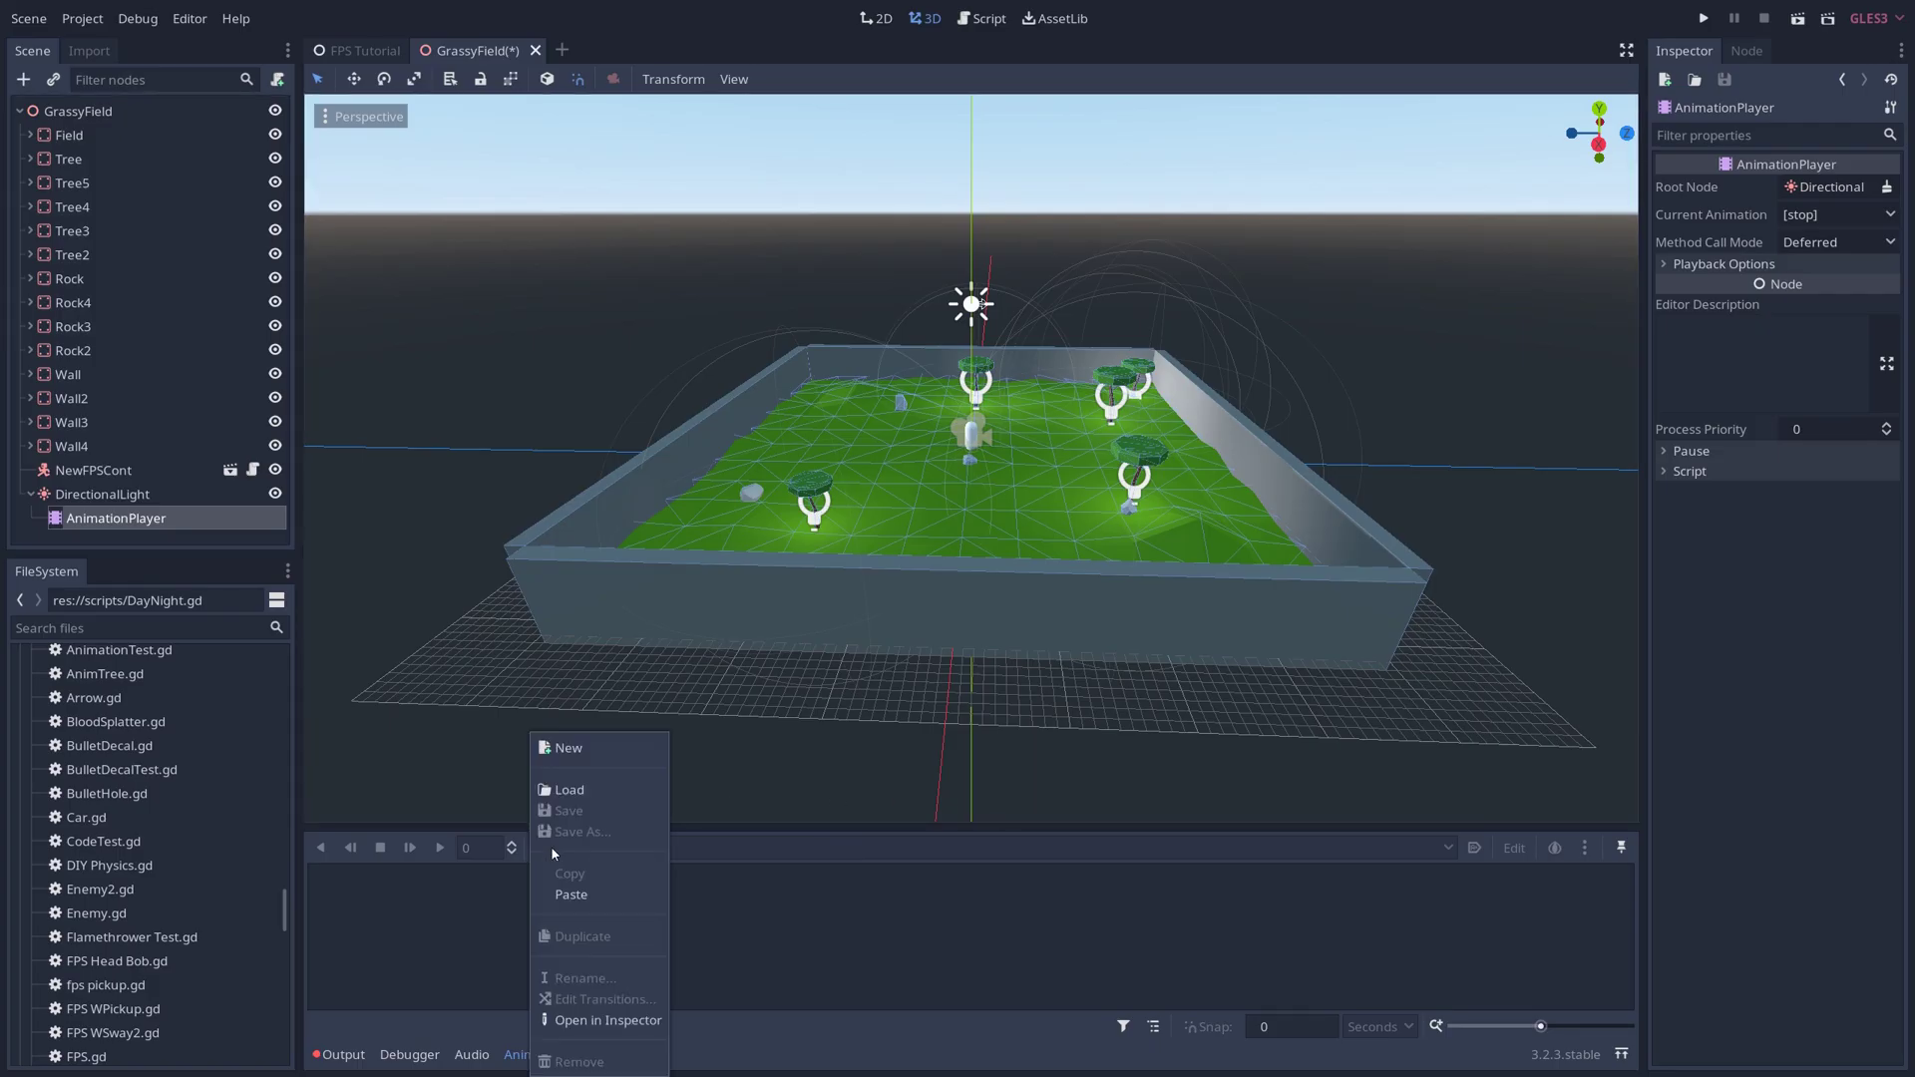
pyautogui.click(590, 747)
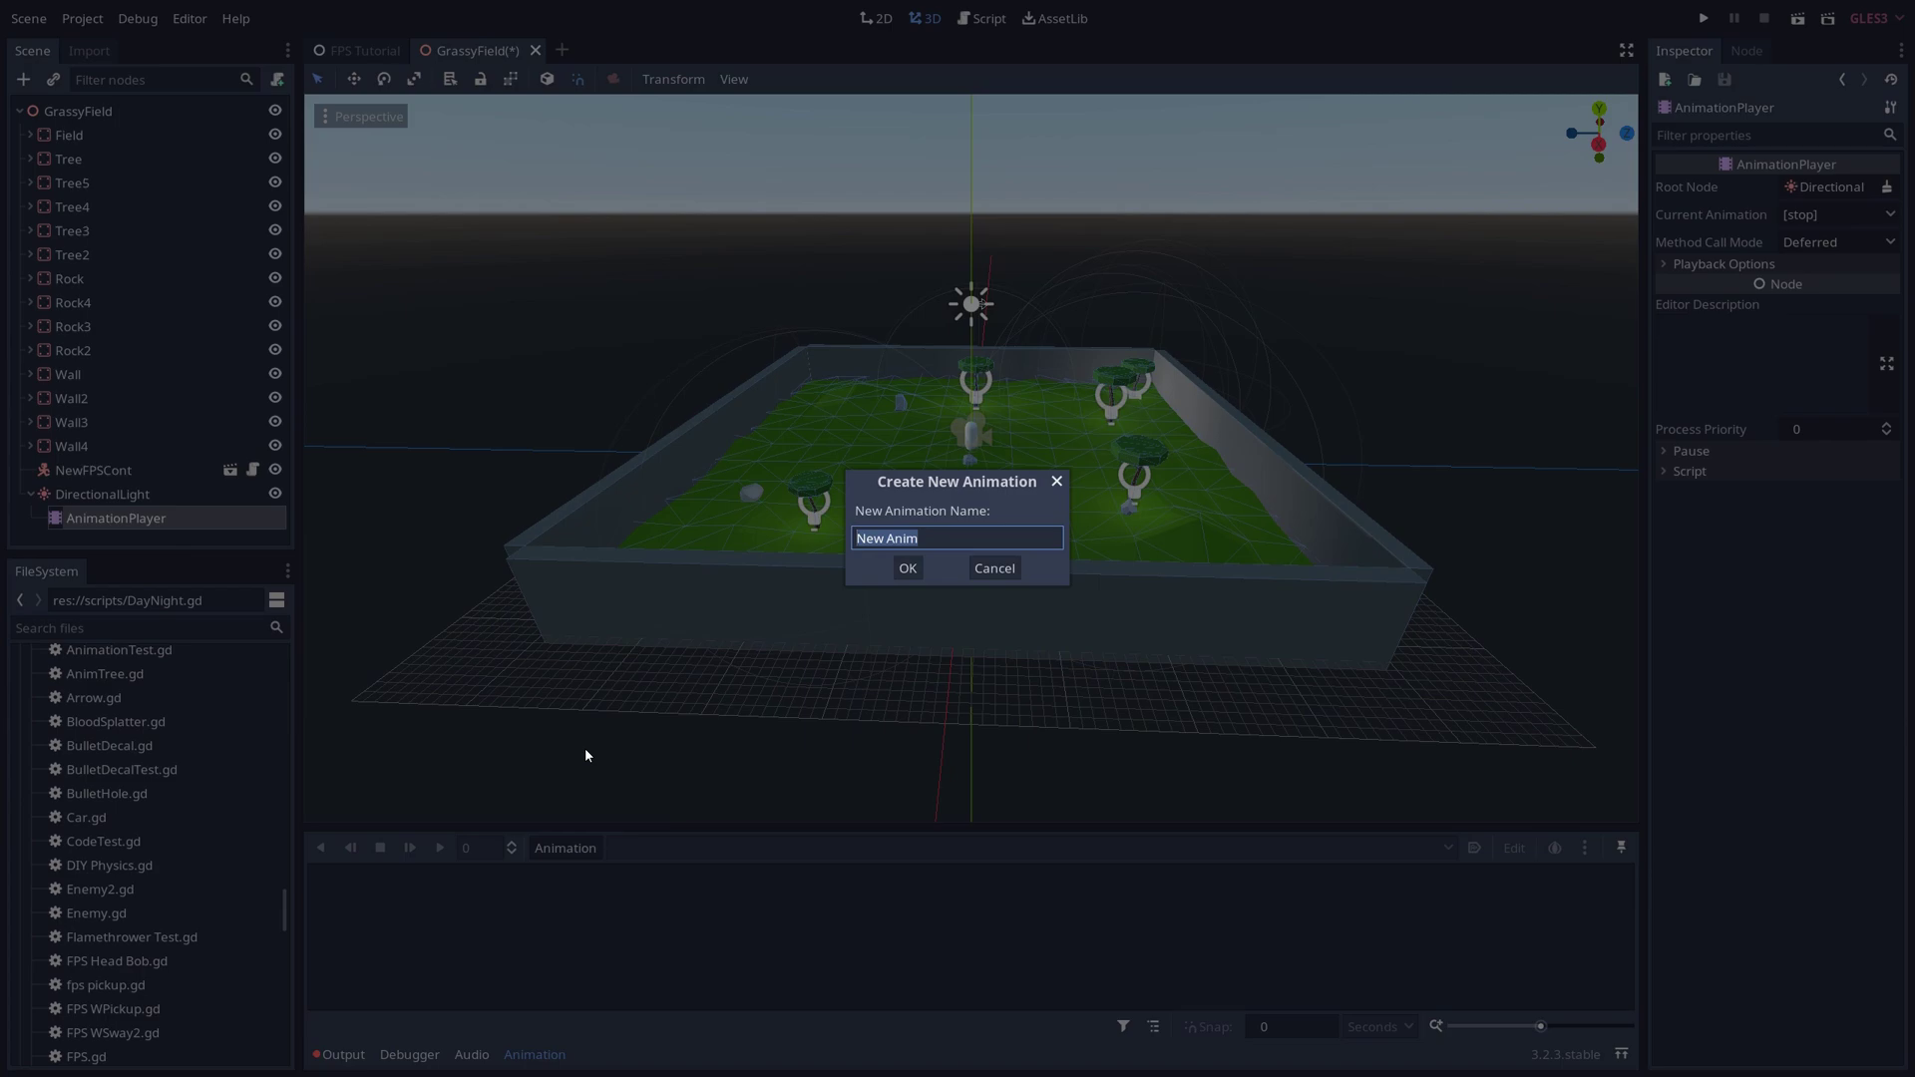
pyautogui.write('SunRotate')
pyautogui.click(906, 566)
pyautogui.click(1566, 879)
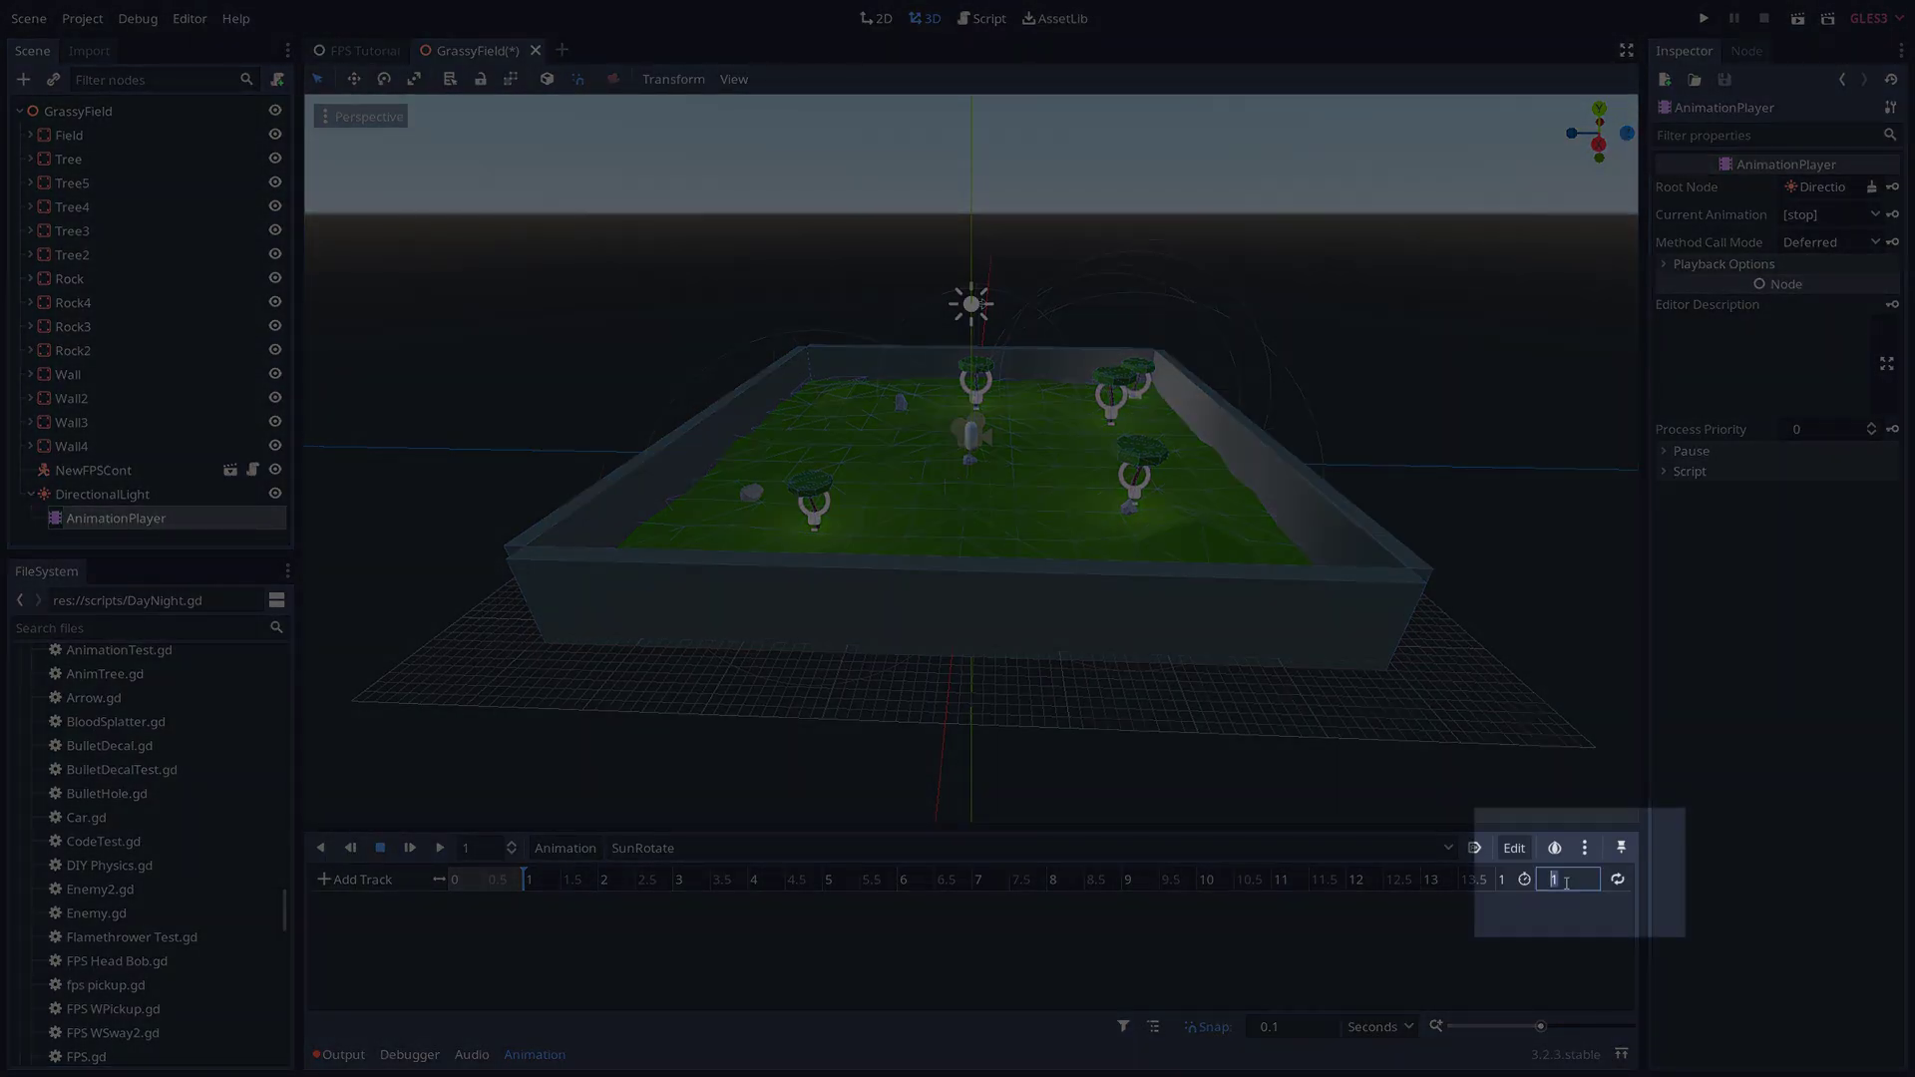
pyautogui.write('12')
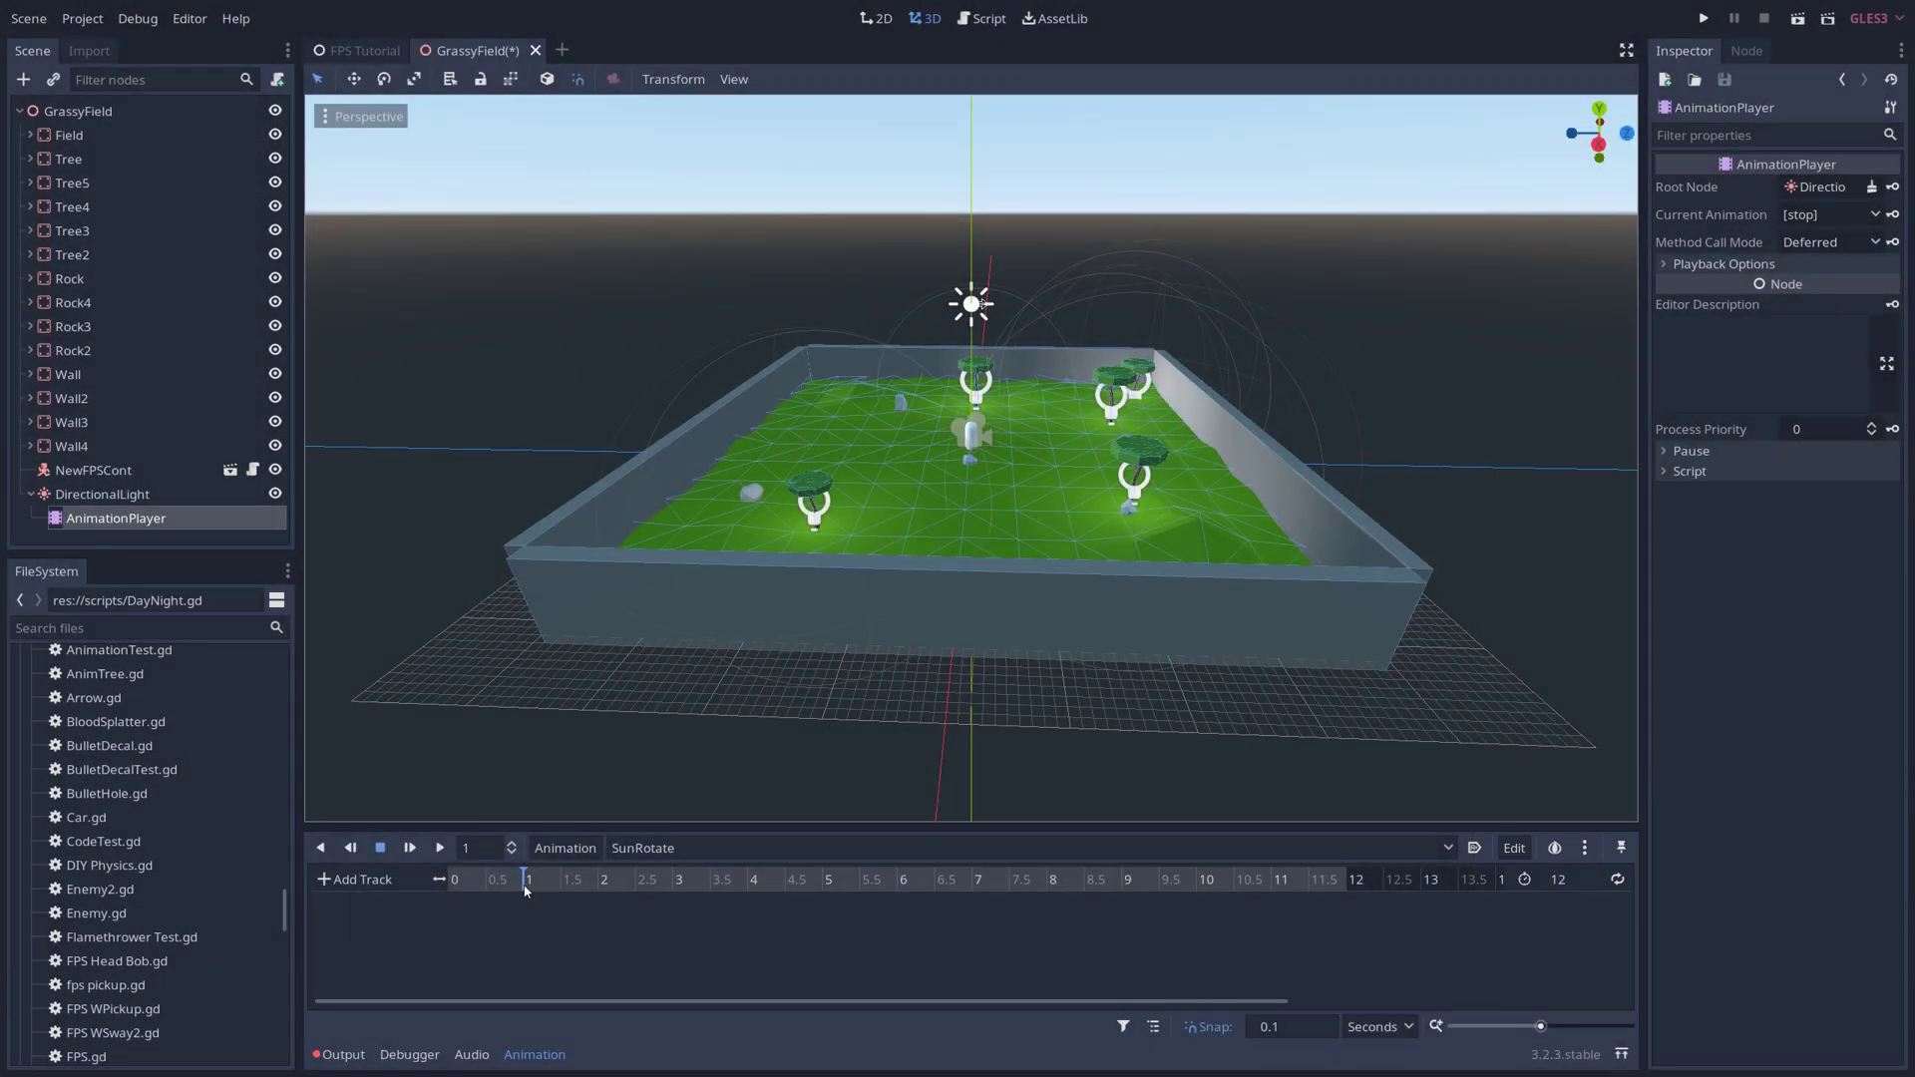
pyautogui.click(450, 880)
# - Set the light's X rotation to -90 and key it on a new rotation_degrees track
pyautogui.click(99, 494)
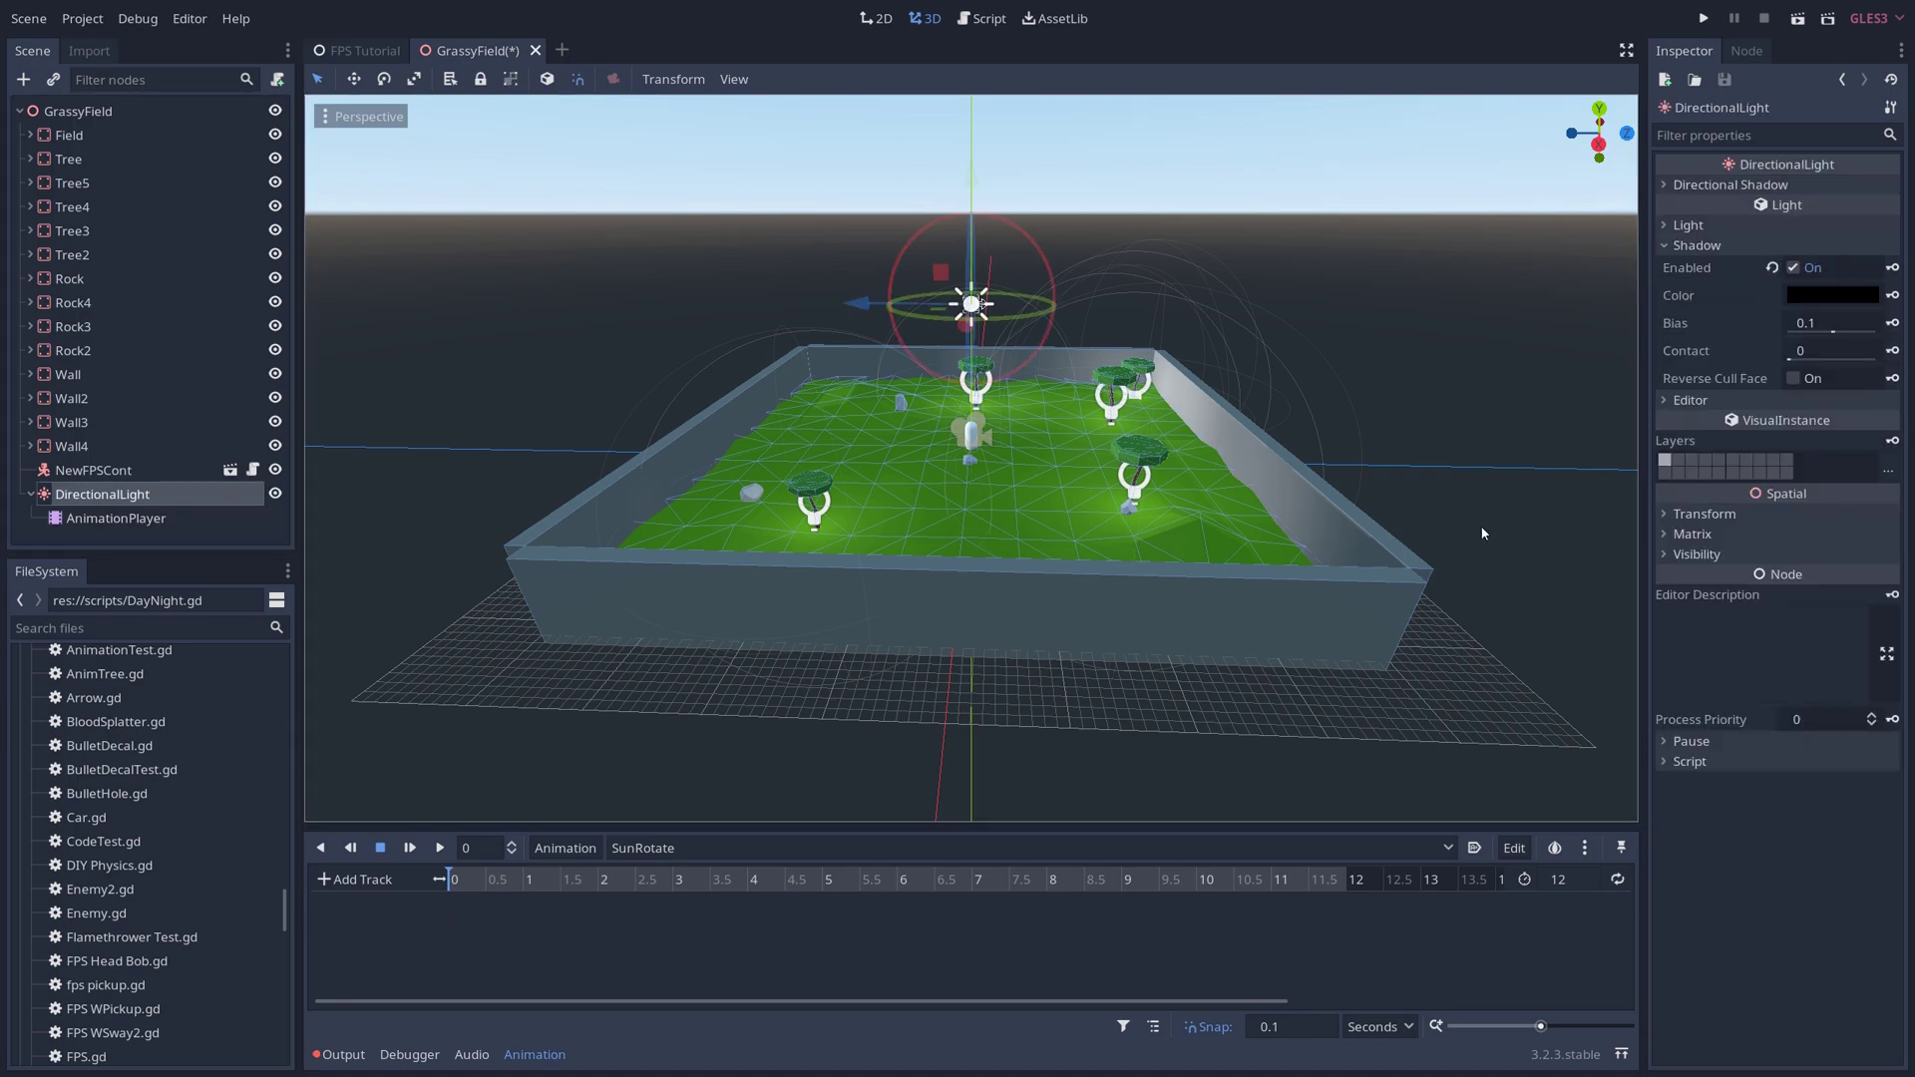
pyautogui.click(1718, 517)
pyautogui.click(1690, 605)
pyautogui.write('-90')
pyautogui.press('Return')
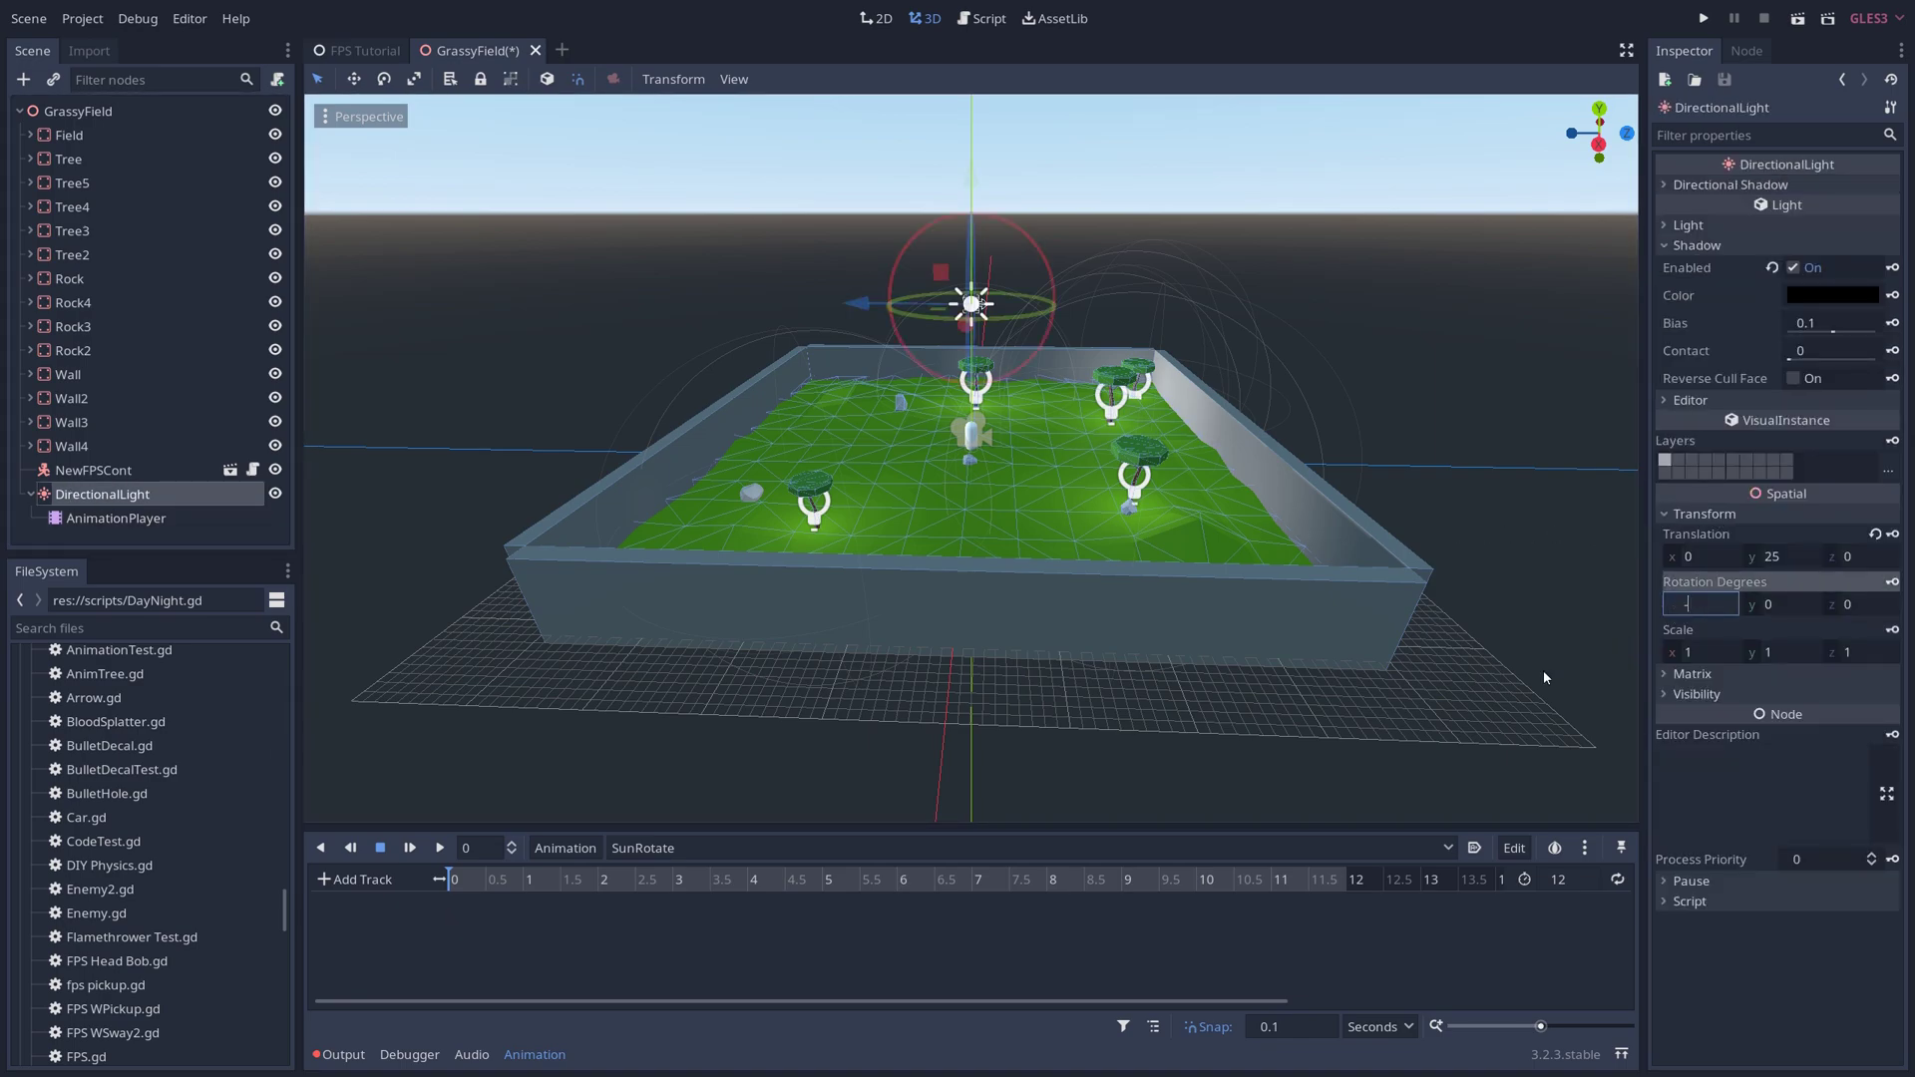
pyautogui.click(1892, 582)
pyautogui.click(881, 567)
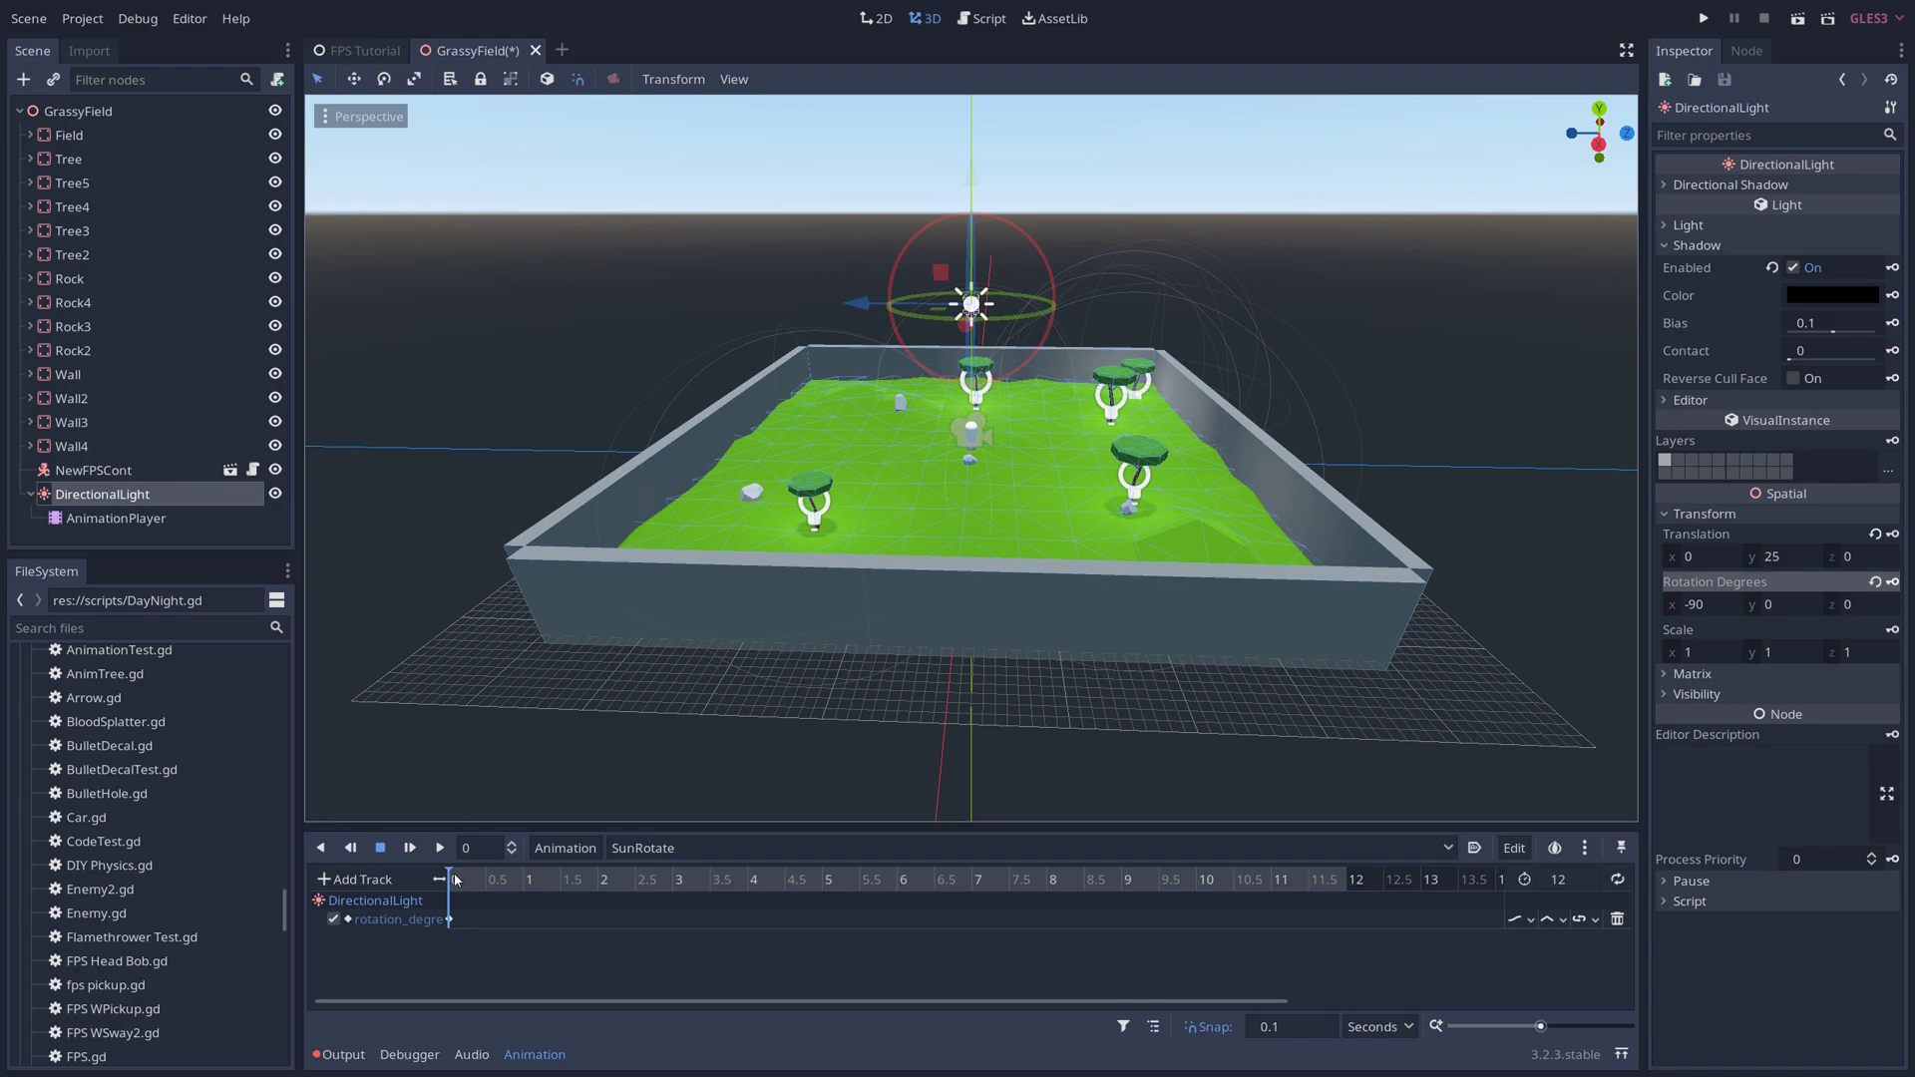
# - At 12 seconds, set X rotation to 270, key it, and scrub back to preview
pyautogui.moveTo(449, 890); pyautogui.dragTo(1340, 892)
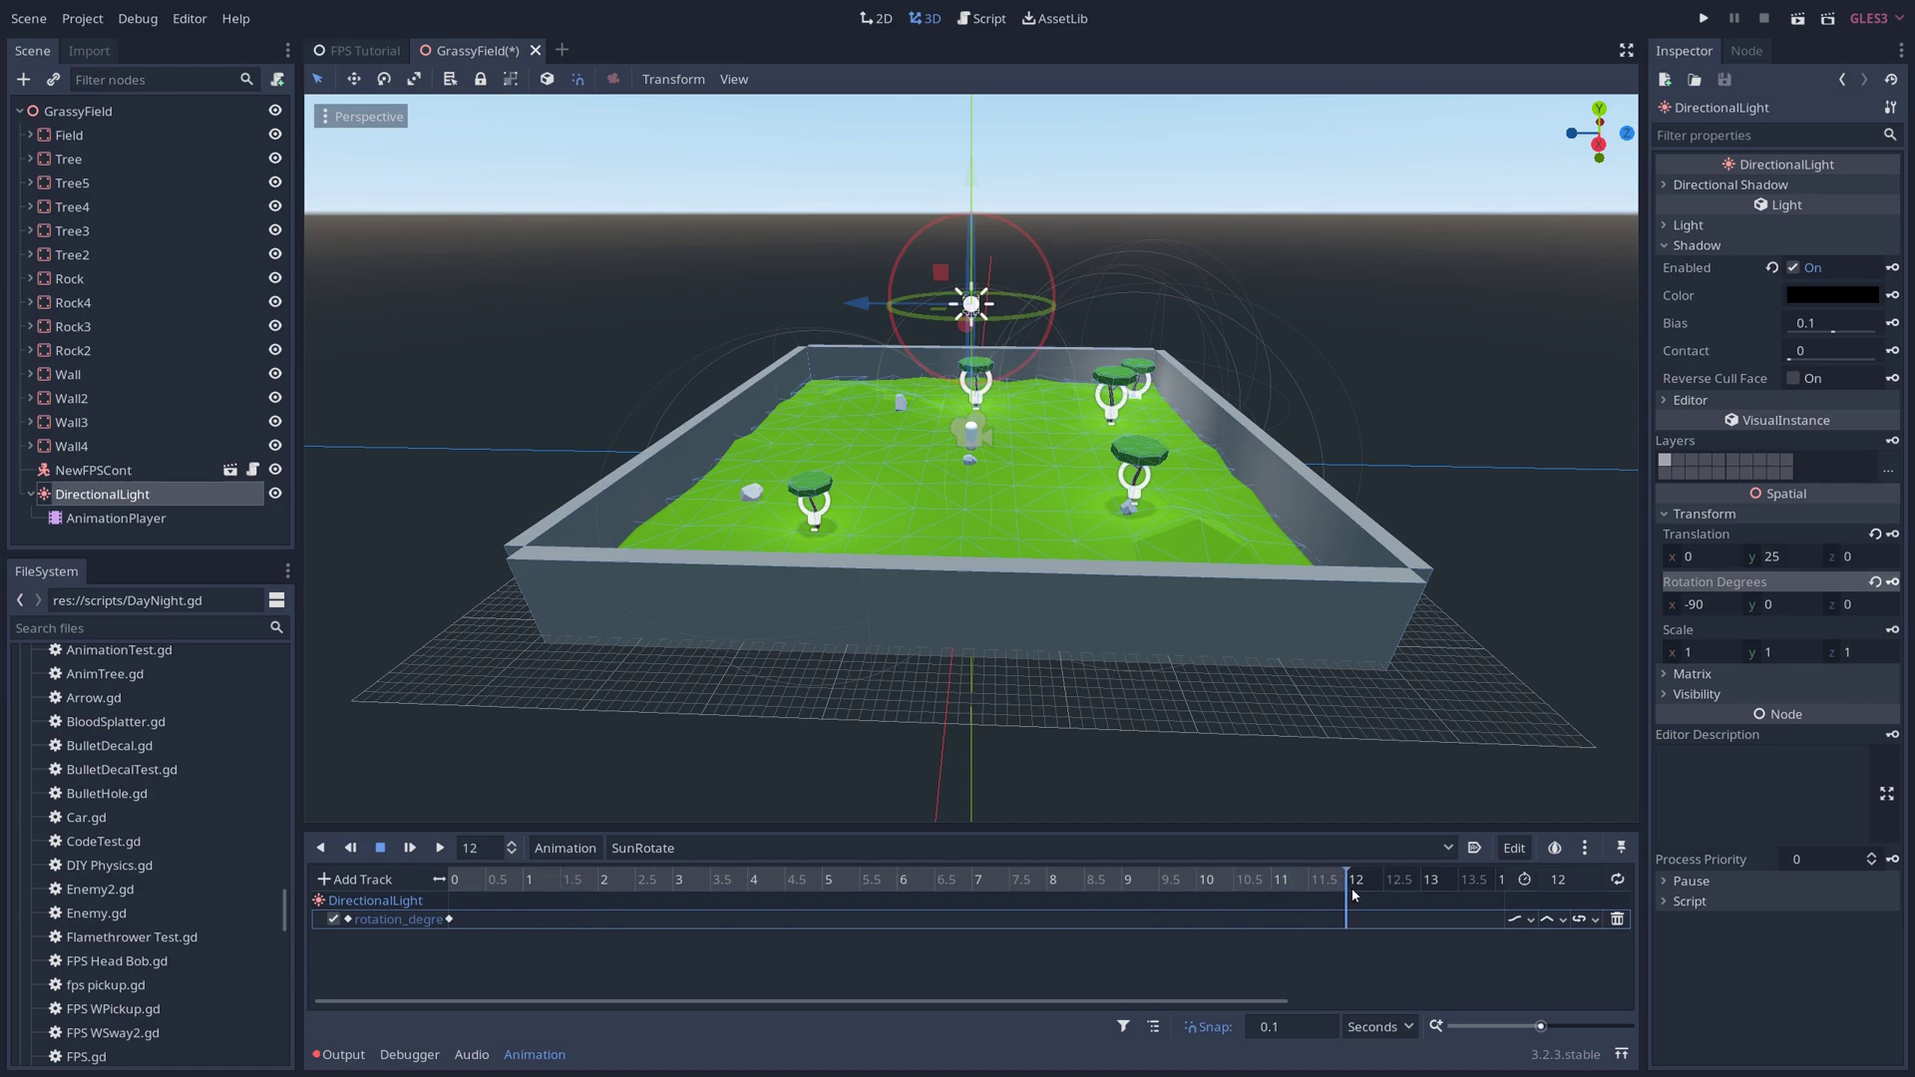
pyautogui.click(1696, 604)
pyautogui.write('270')
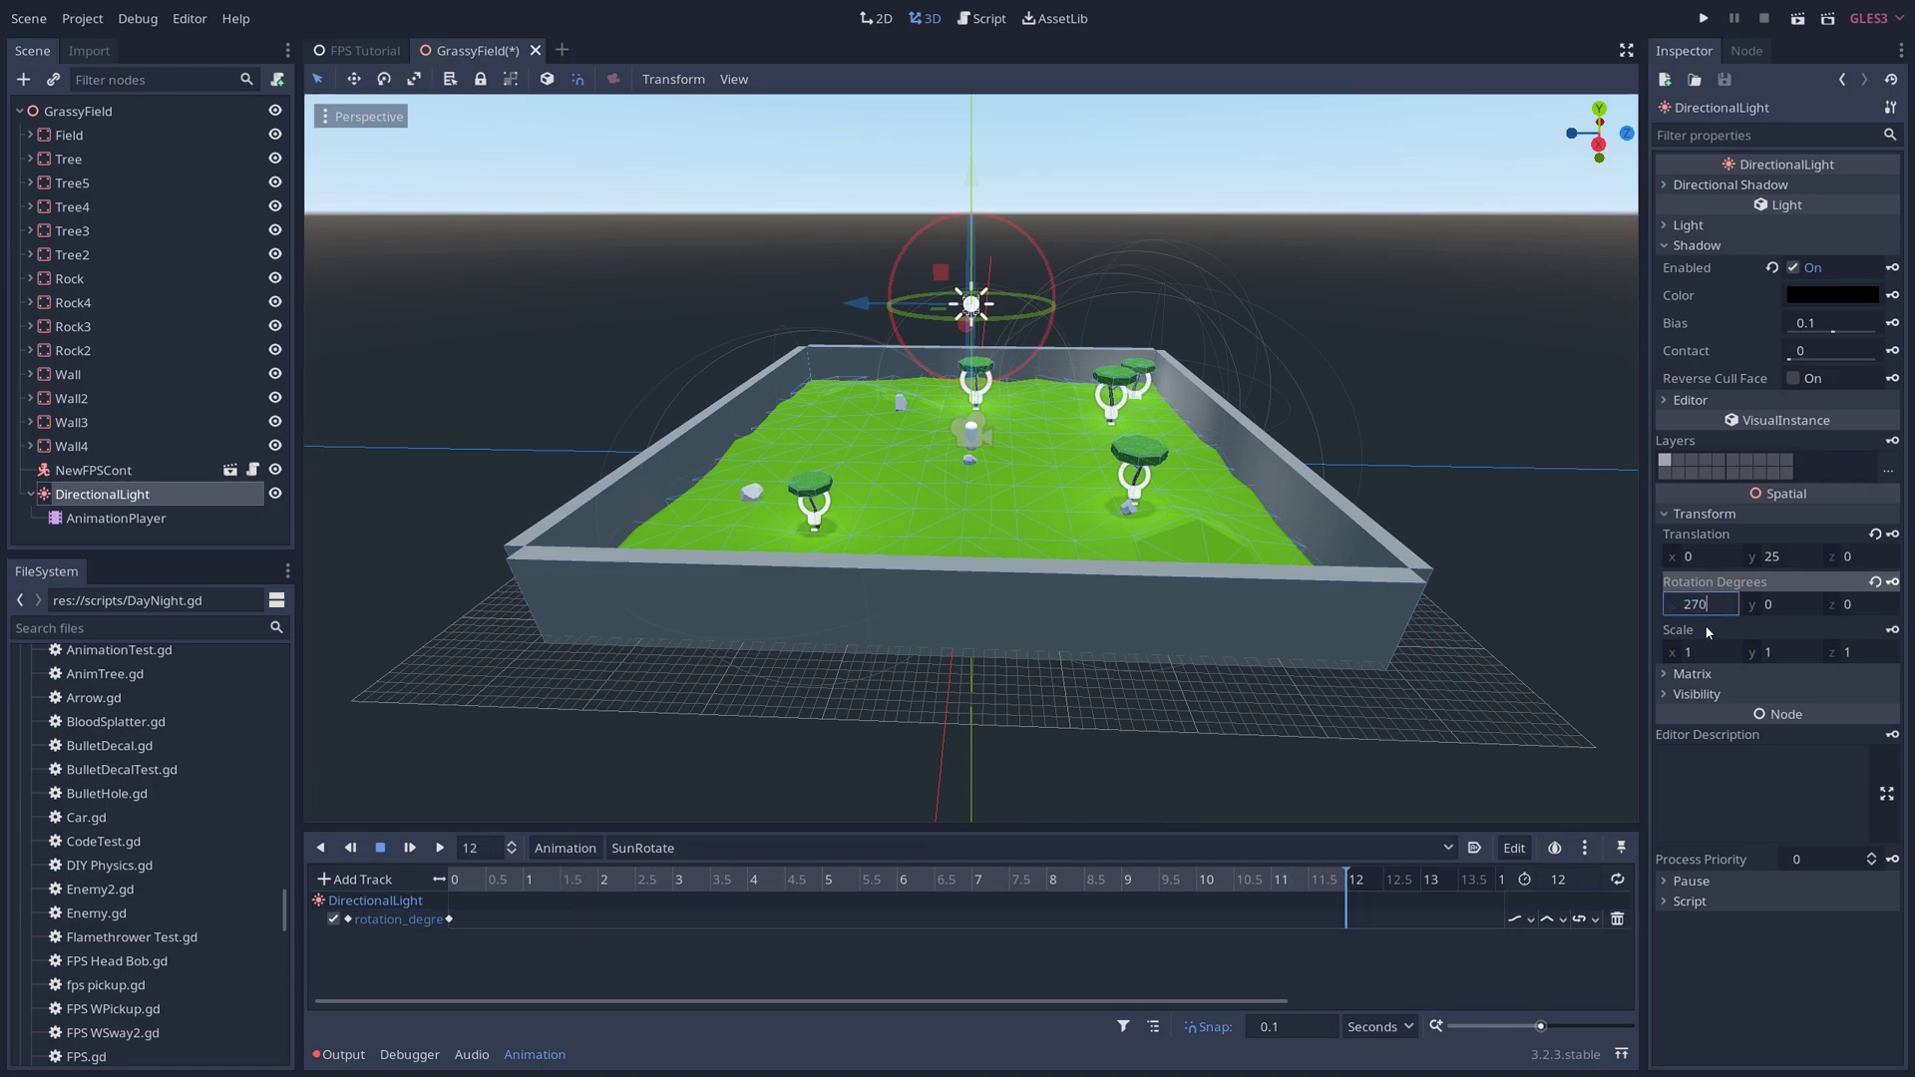
pyautogui.press('Return')
pyautogui.click(1892, 582)
pyautogui.moveTo(1346, 878); pyautogui.dragTo(675, 919)
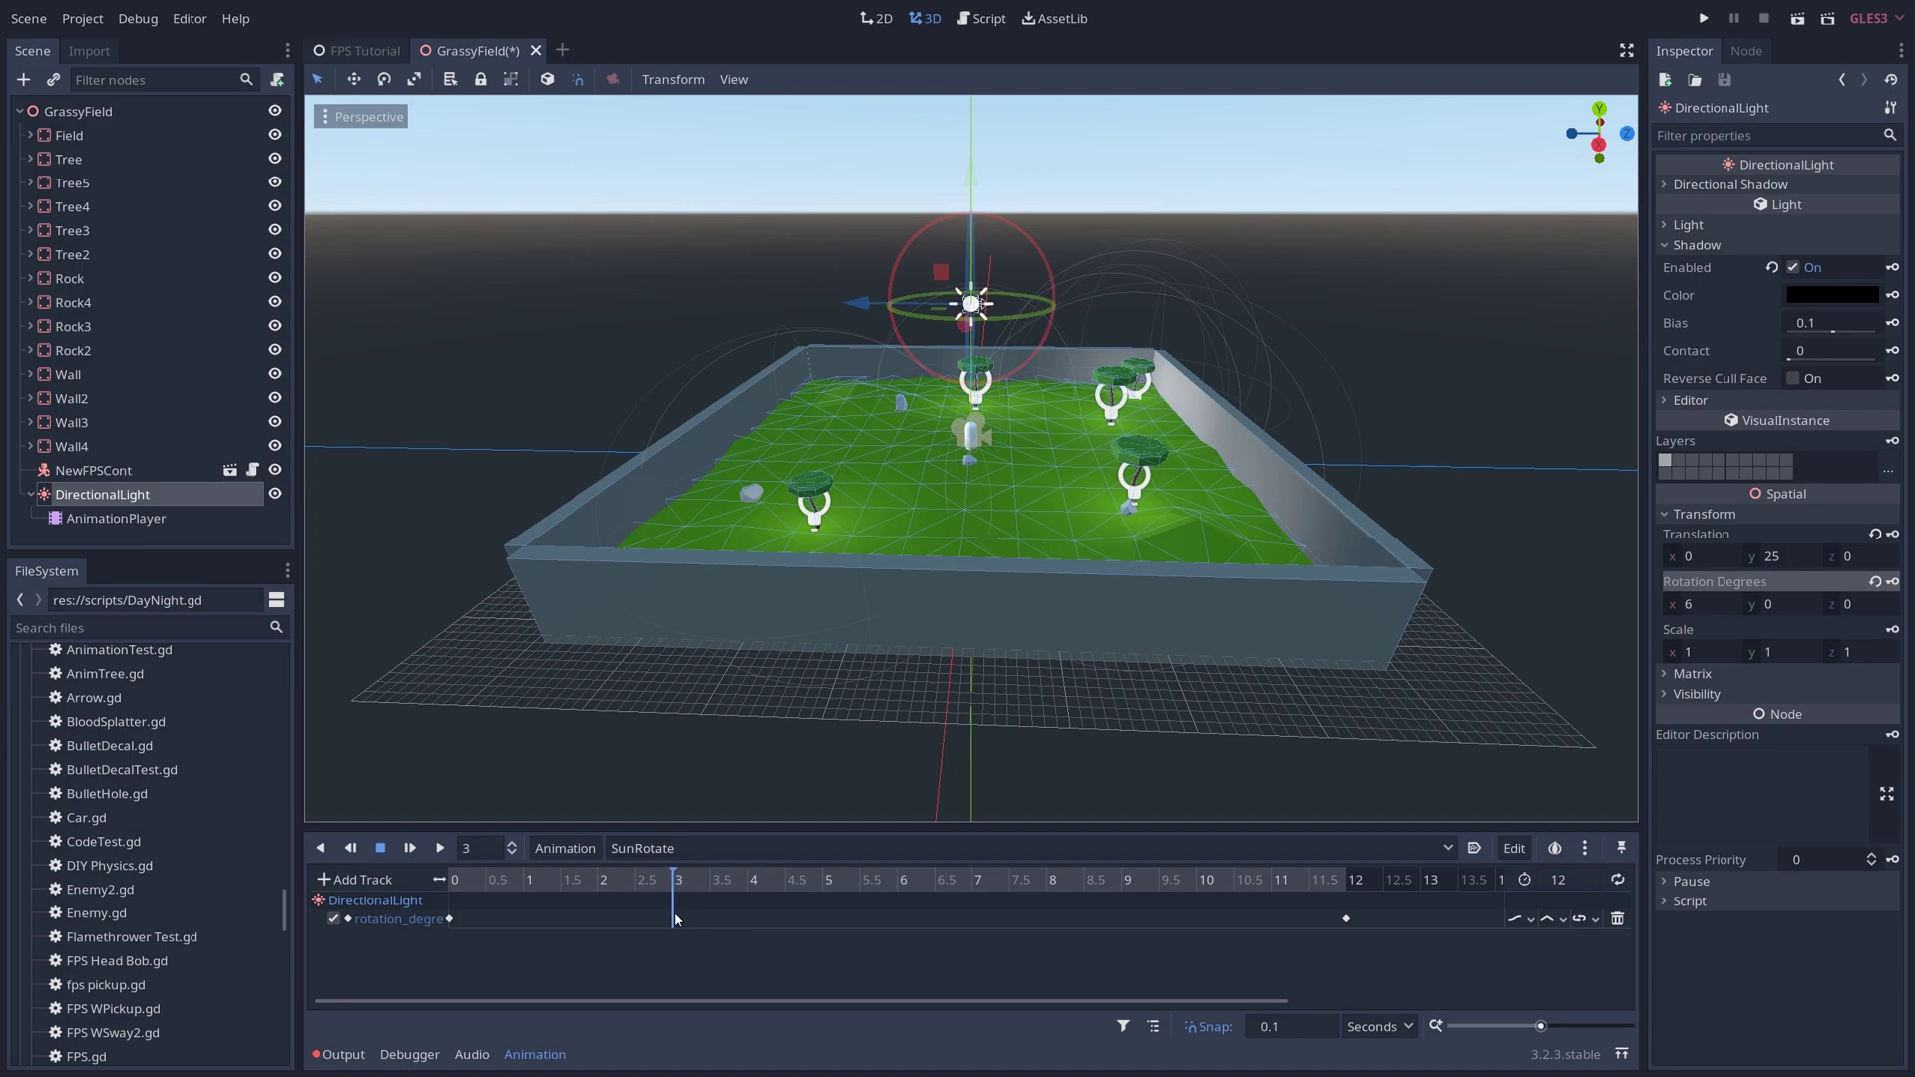
pyautogui.scroll(5, 1049, 561)
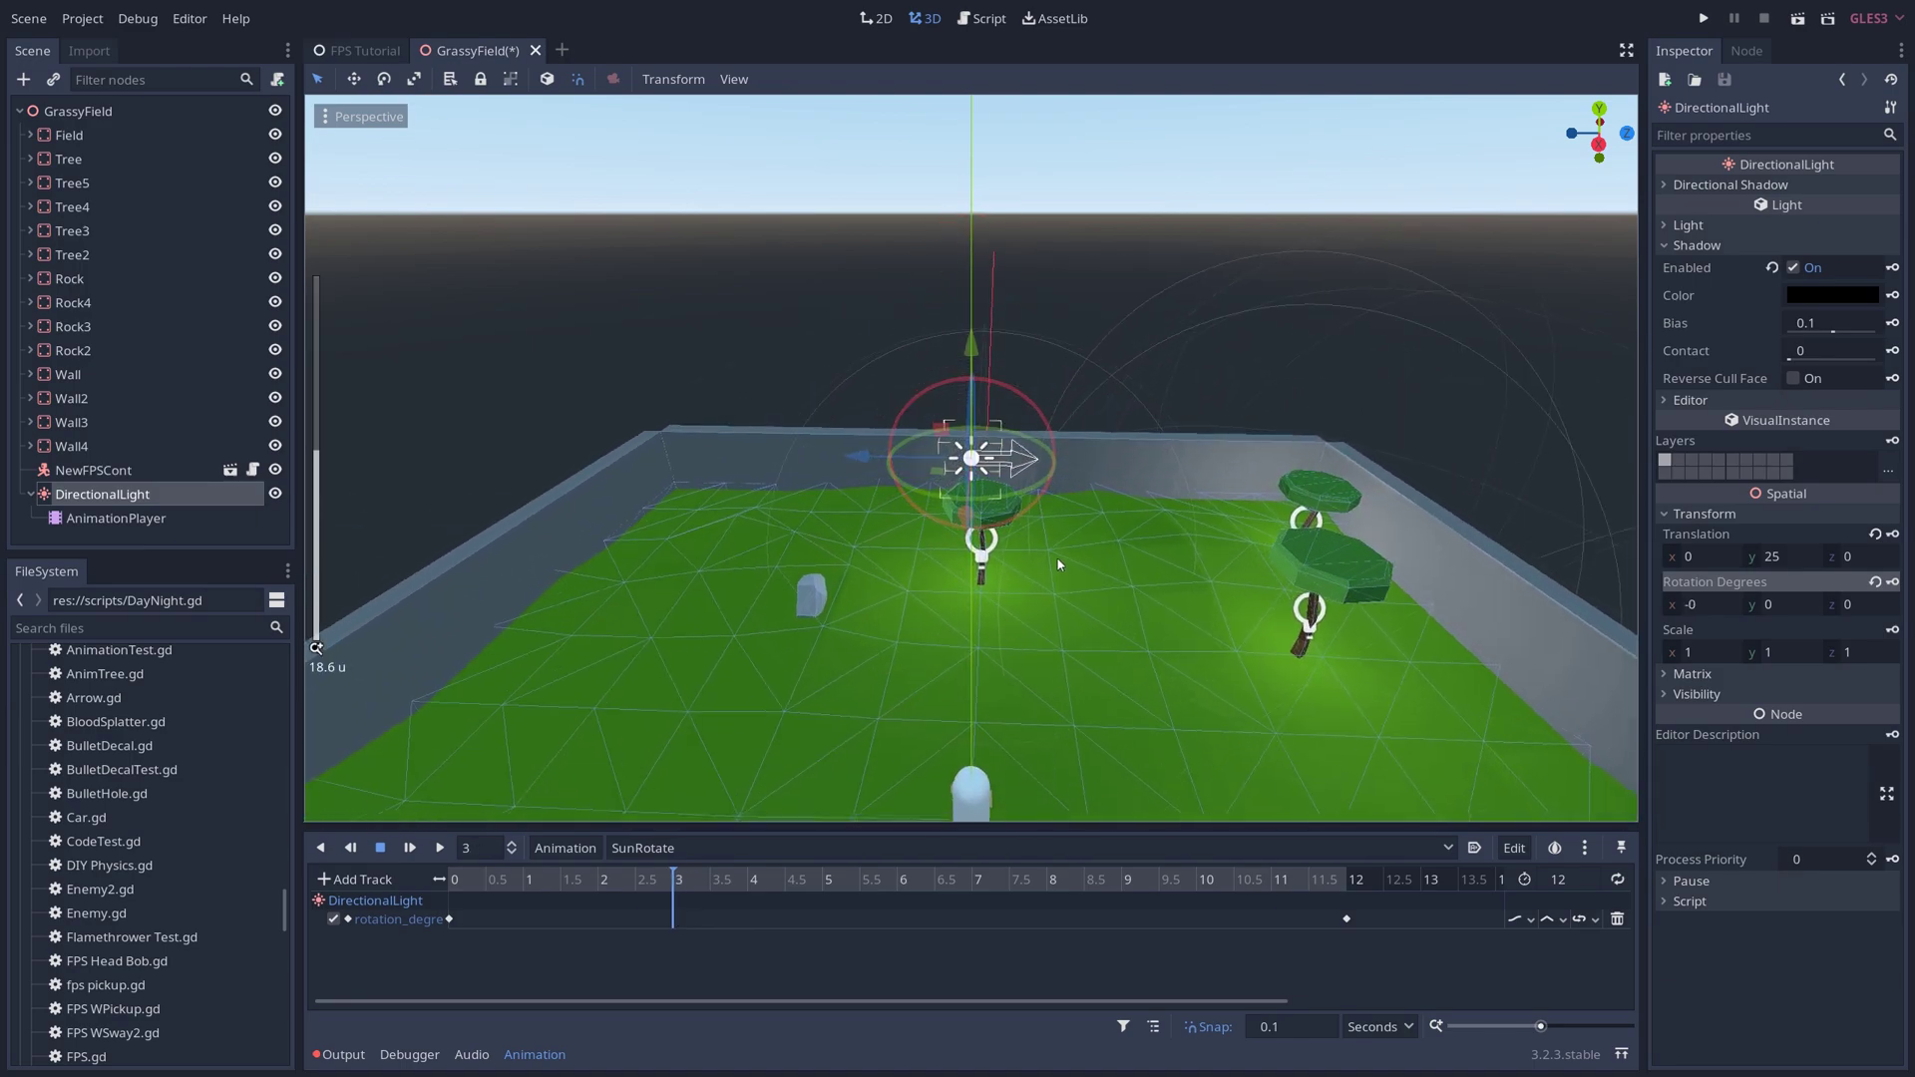
pyautogui.scroll(1, 1058, 565)
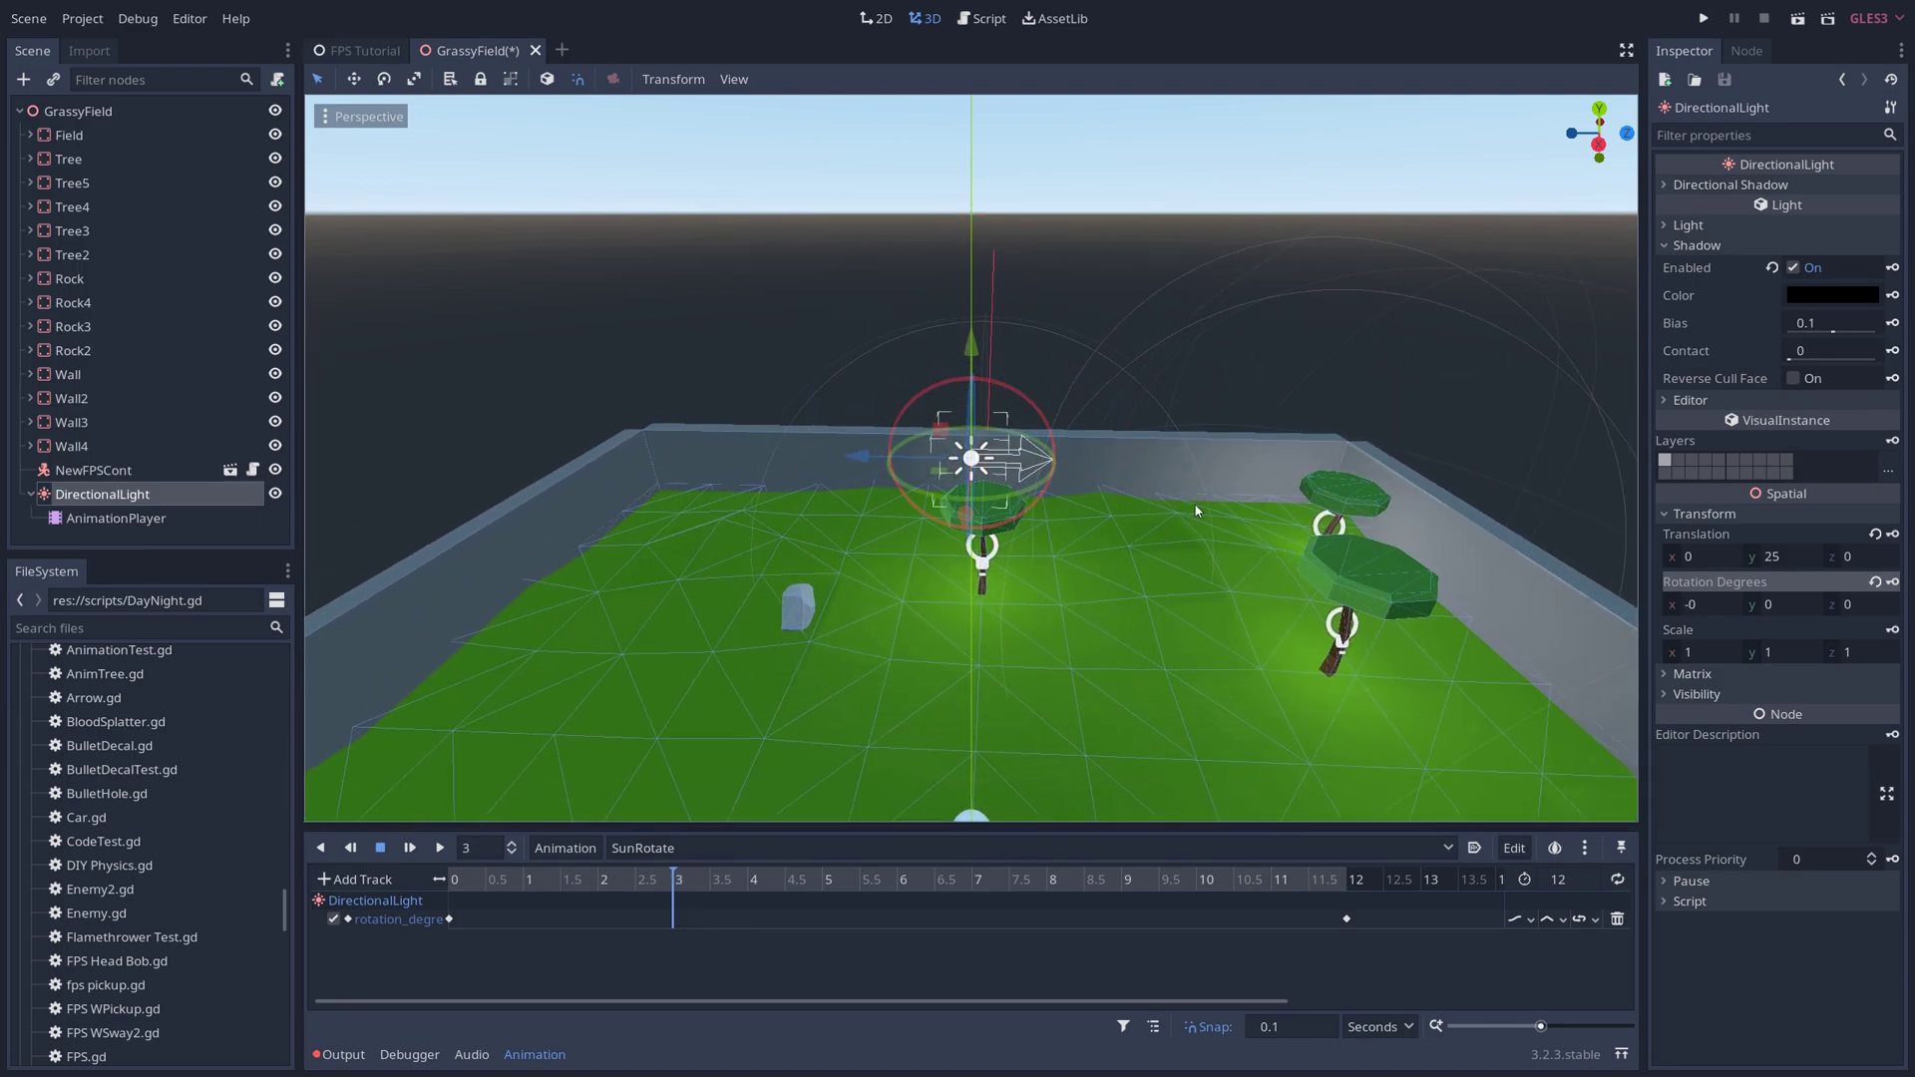
pyautogui.scroll(-6, 1196, 505)
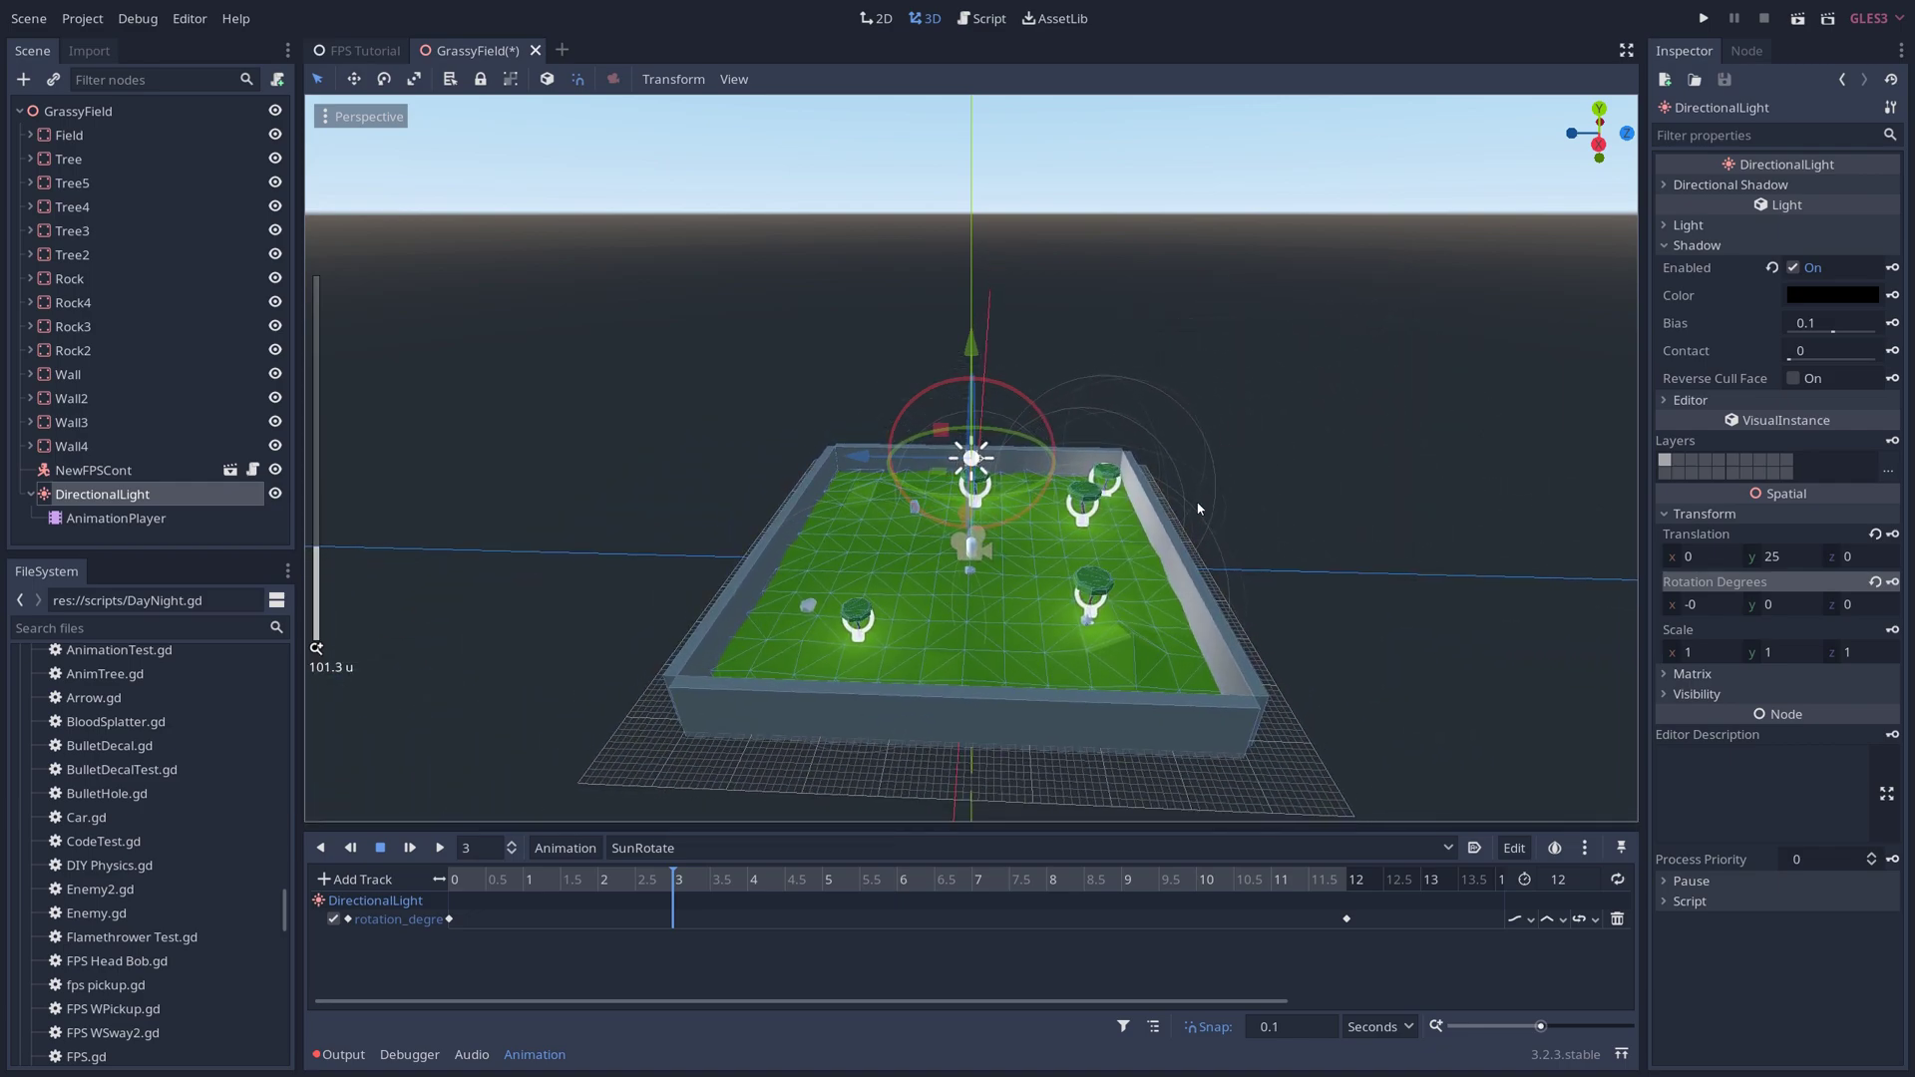
pyautogui.moveTo(675, 876); pyautogui.dragTo(830, 858)
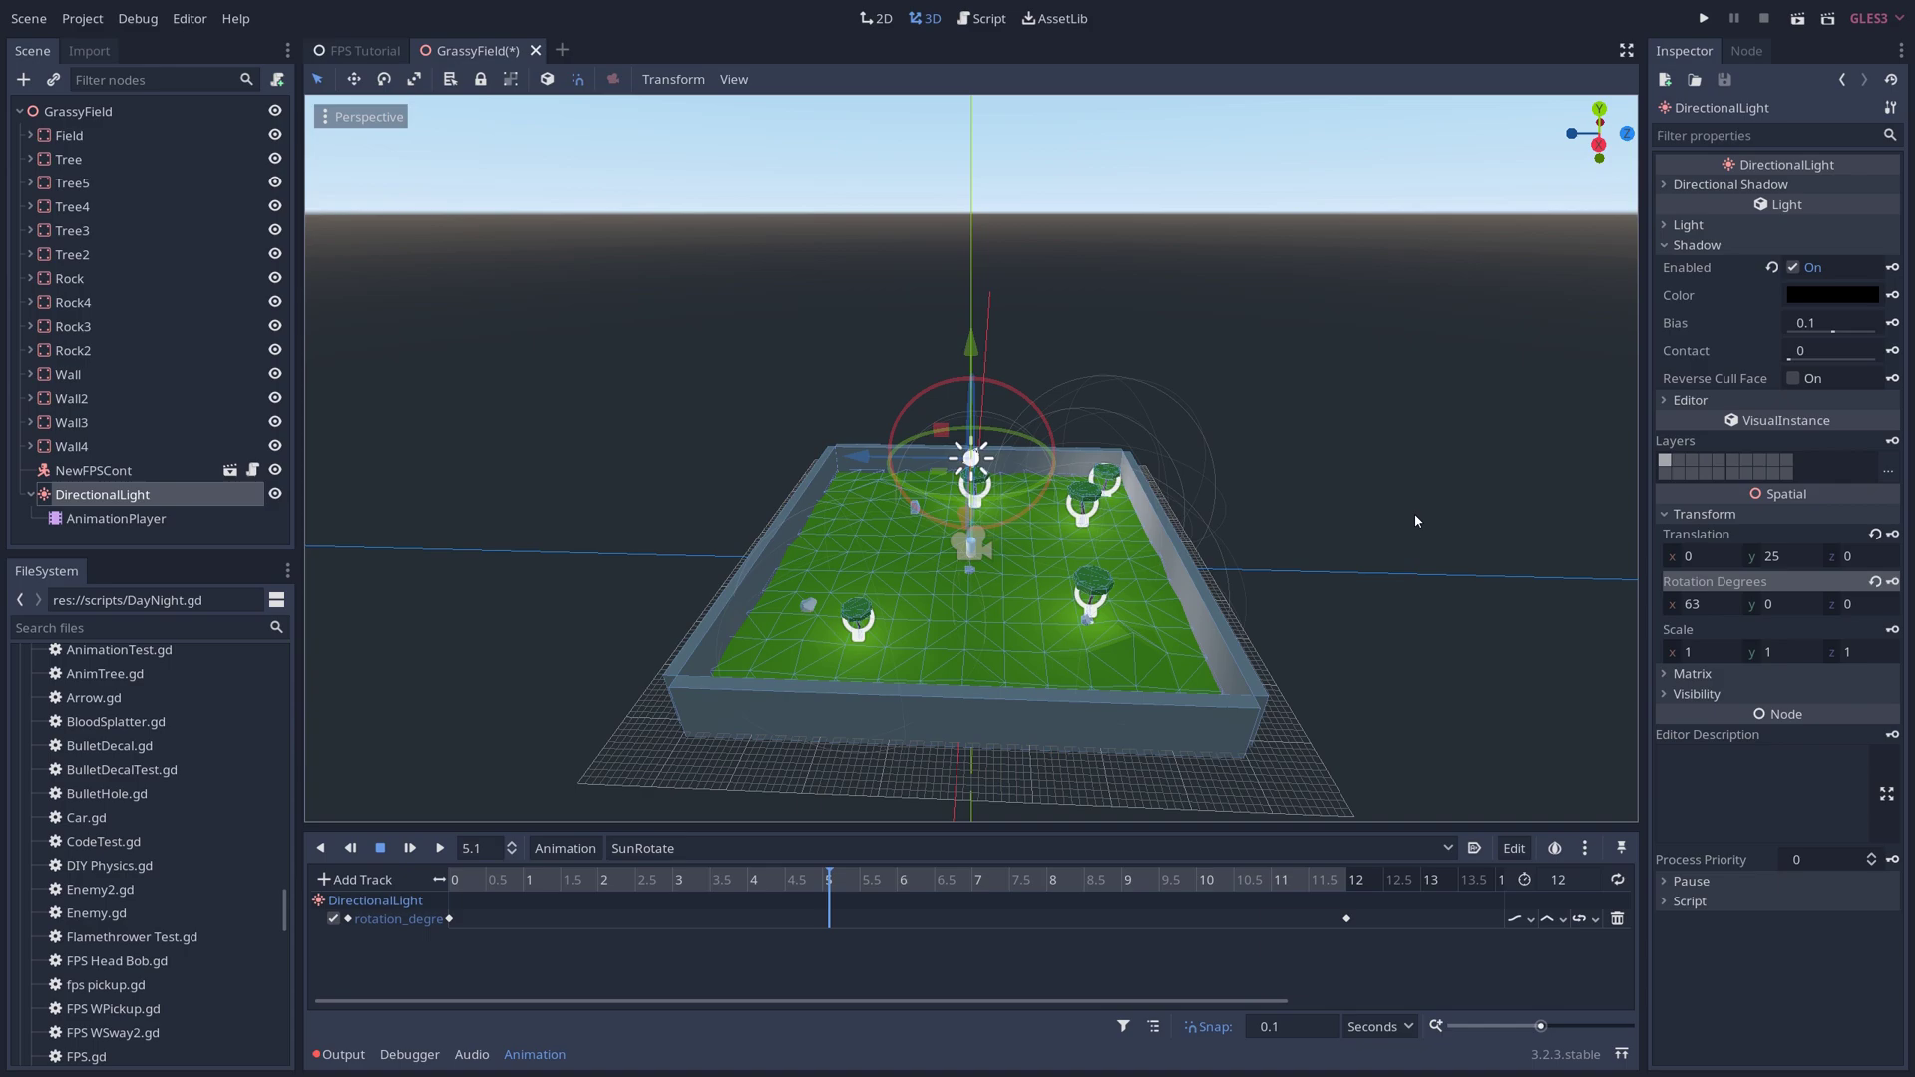
pyautogui.moveTo(829, 876); pyautogui.dragTo(449, 878)
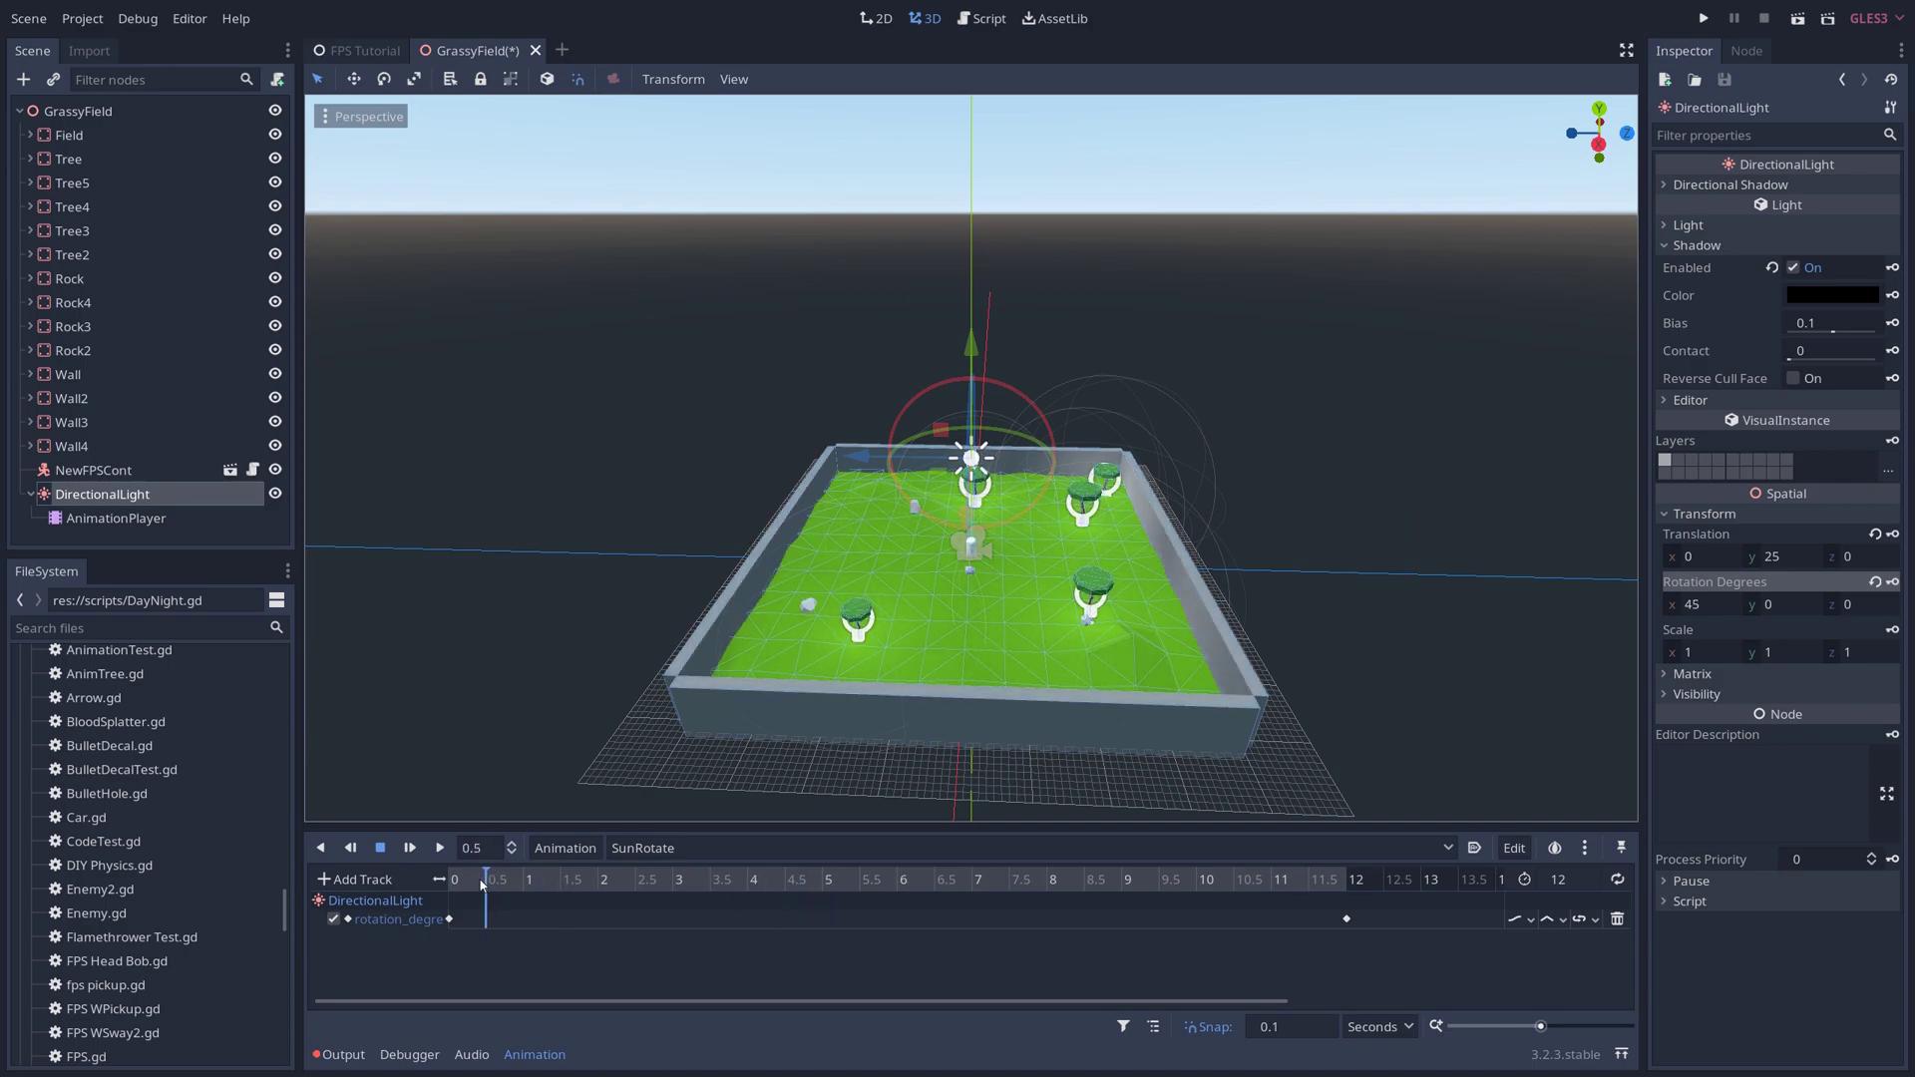
# - Key the light's energy of 1 at the start on a new light_energy track
pyautogui.click(1689, 227)
pyautogui.click(1883, 277)
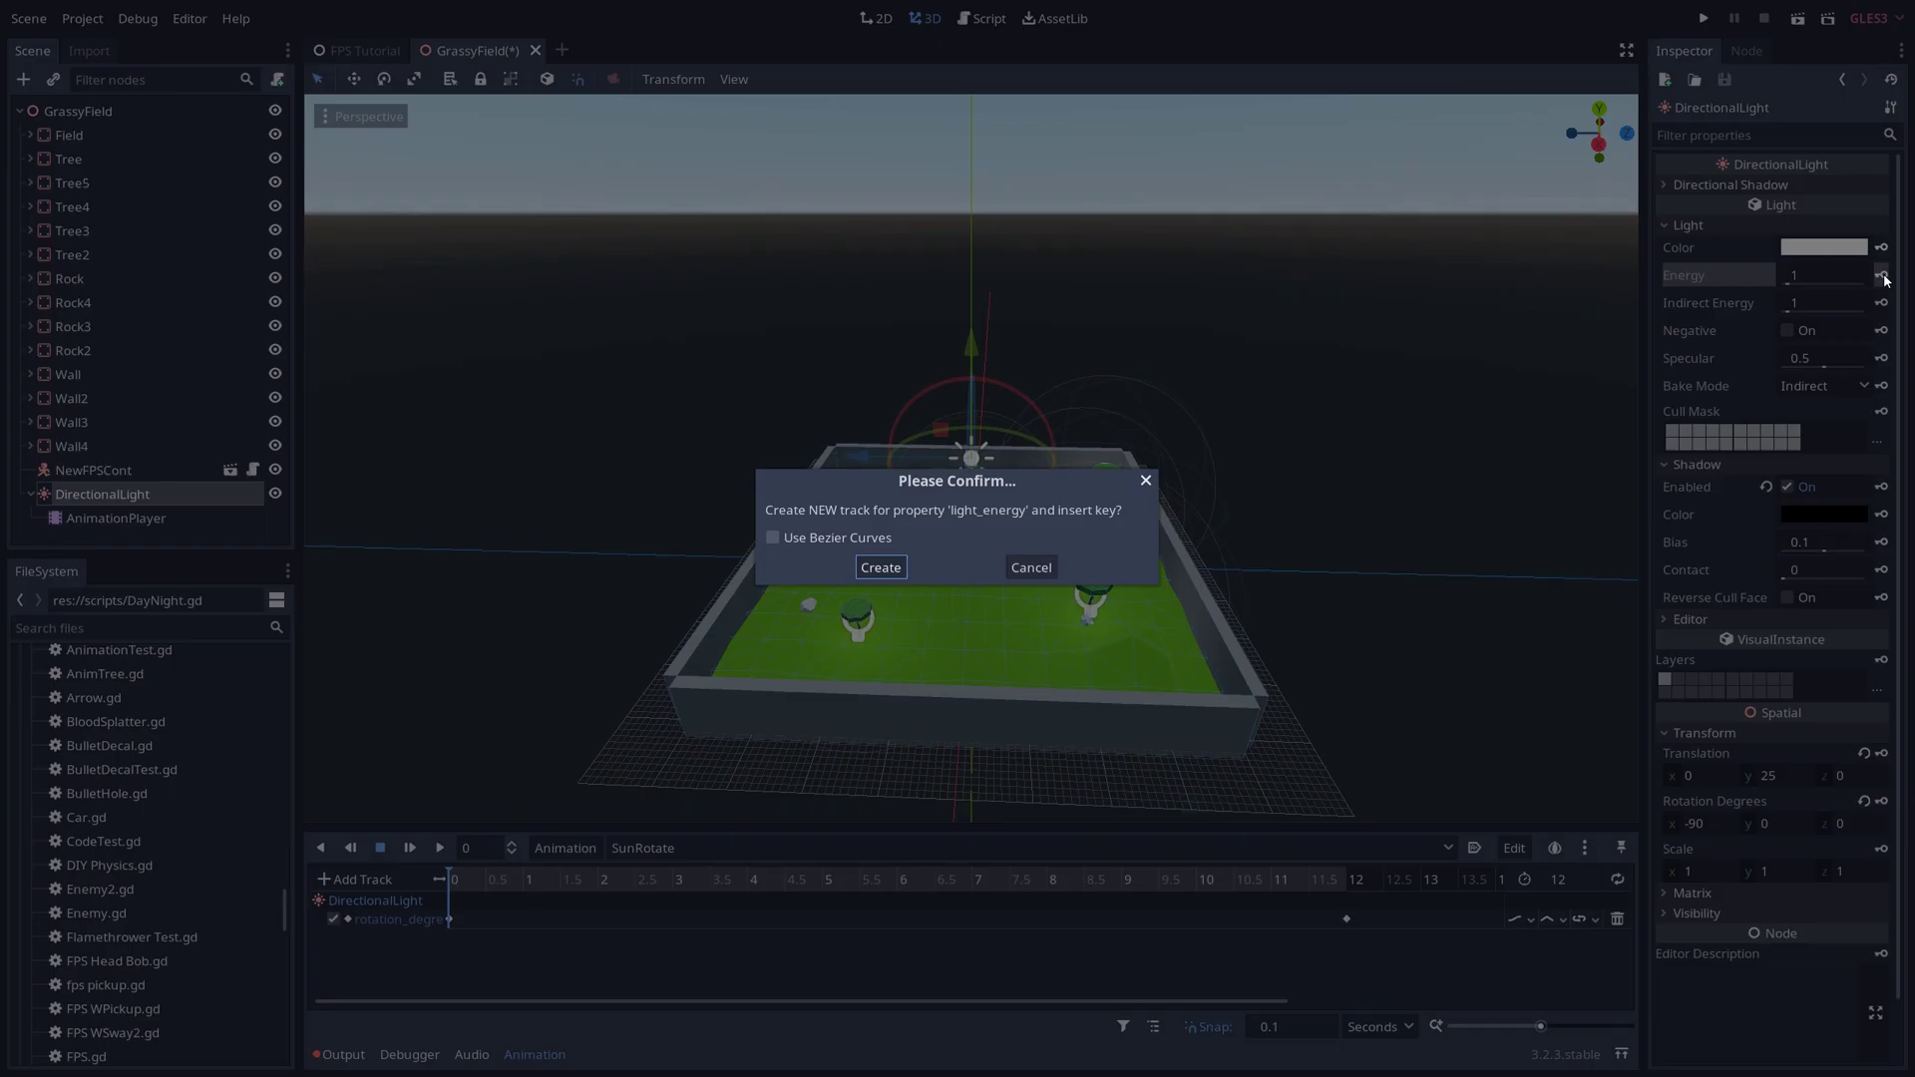
pyautogui.click(903, 575)
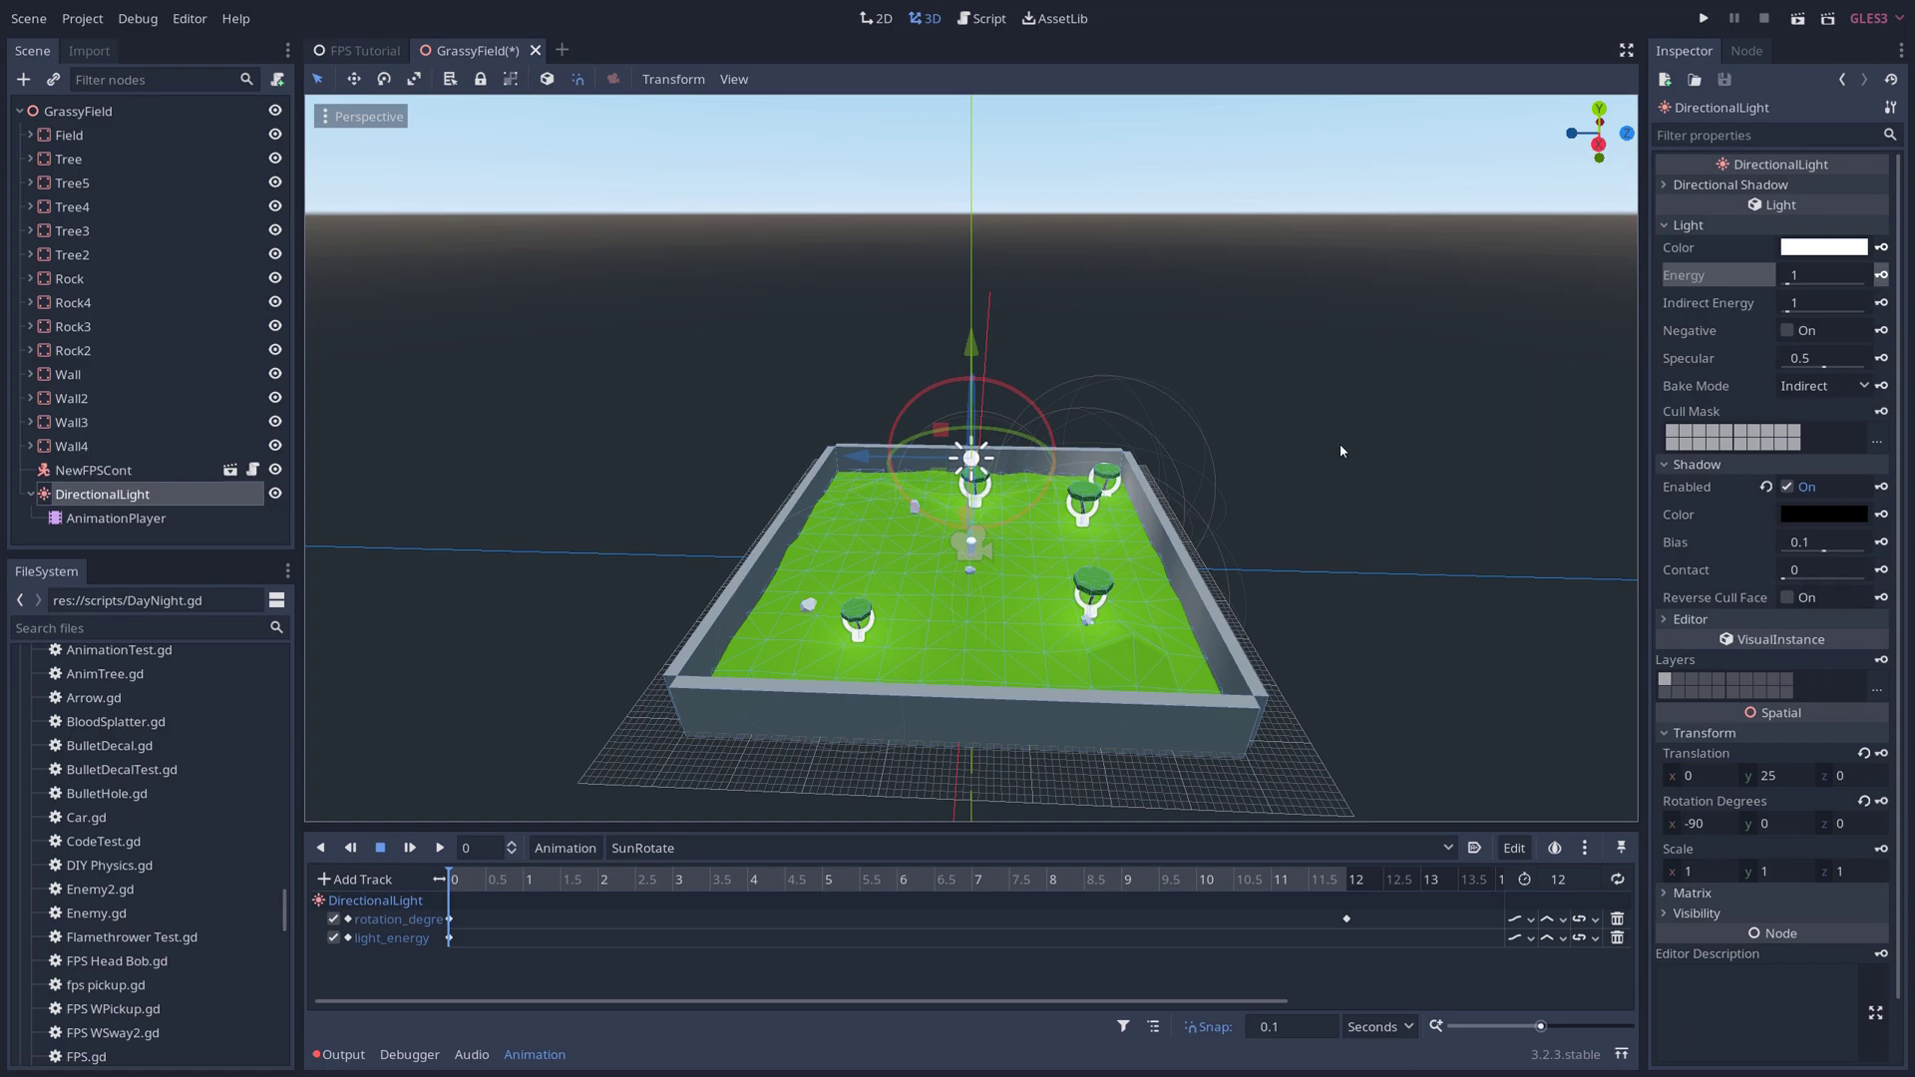
# - Key the light energy at 0 at 3 seconds and again at 9 seconds
pyautogui.moveTo(447, 874); pyautogui.dragTo(673, 878)
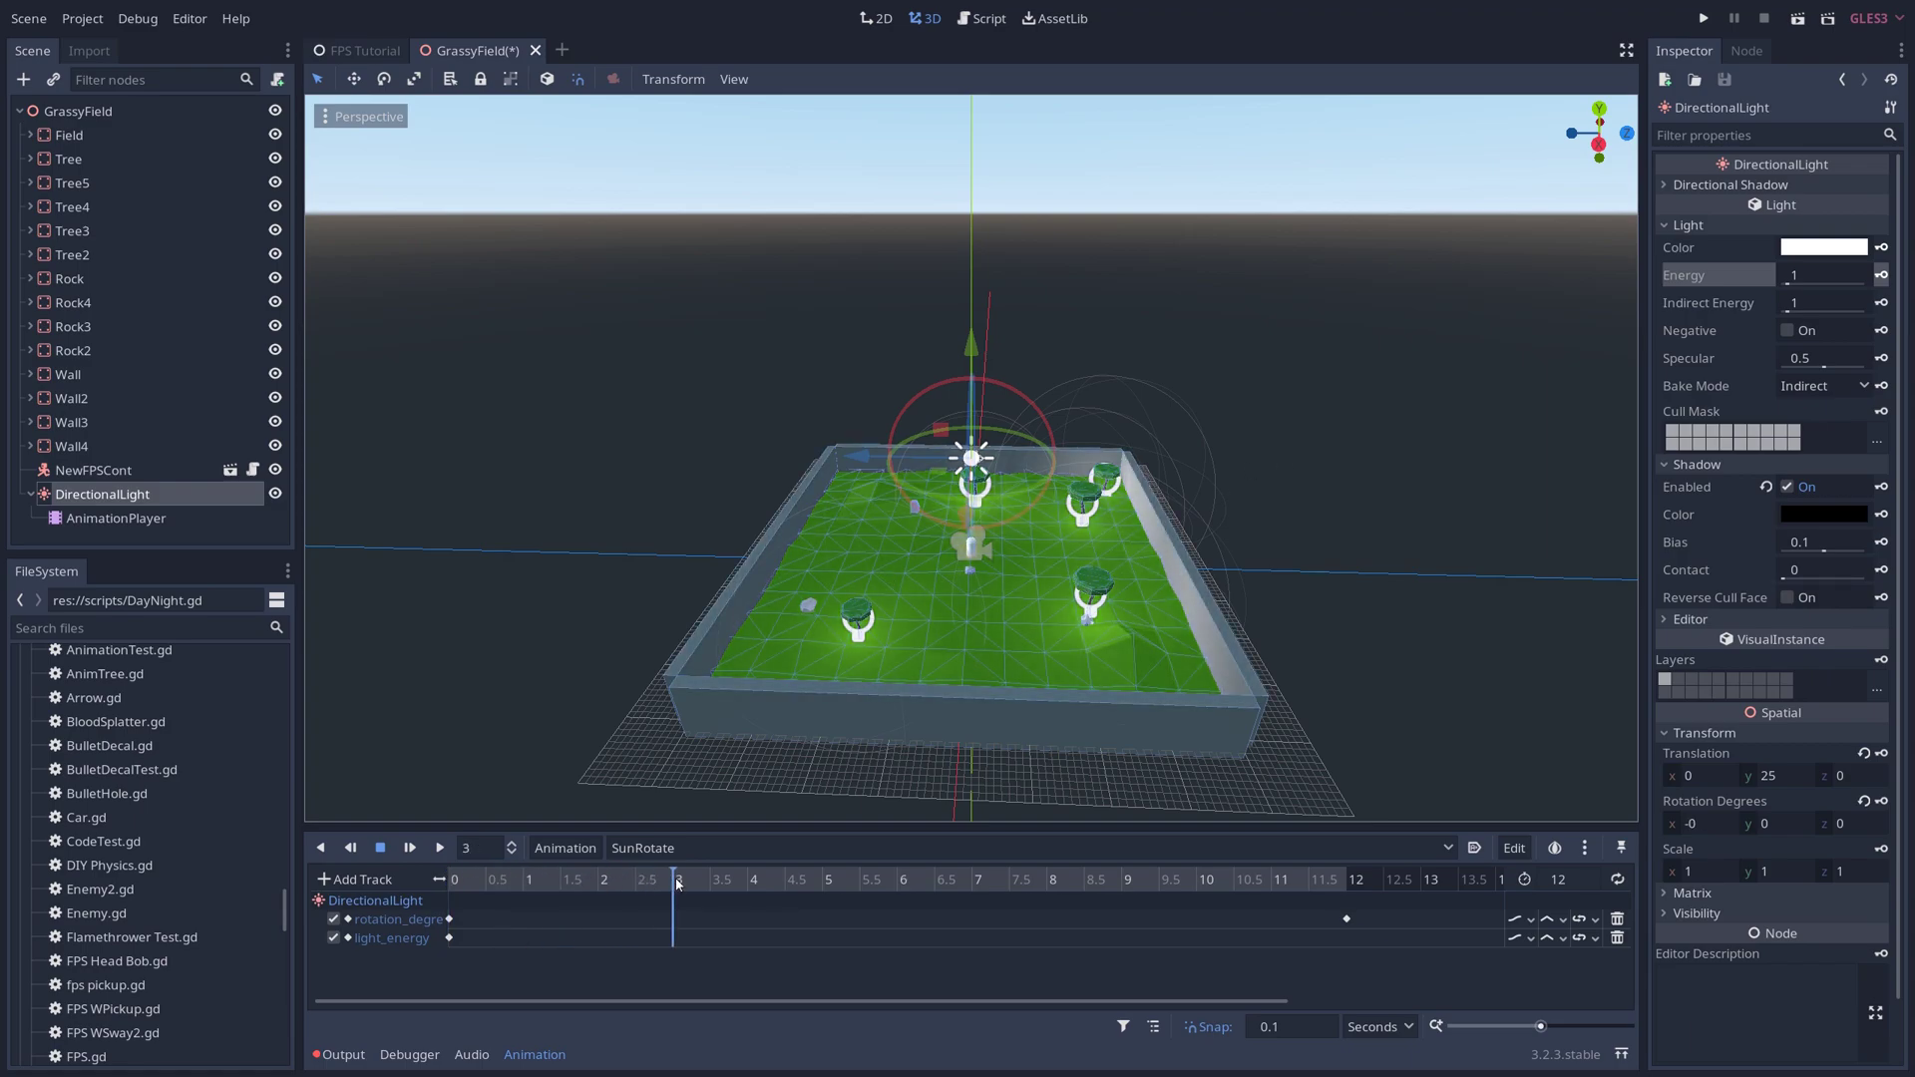
pyautogui.moveTo(1800, 291); pyautogui.dragTo(1523, 286)
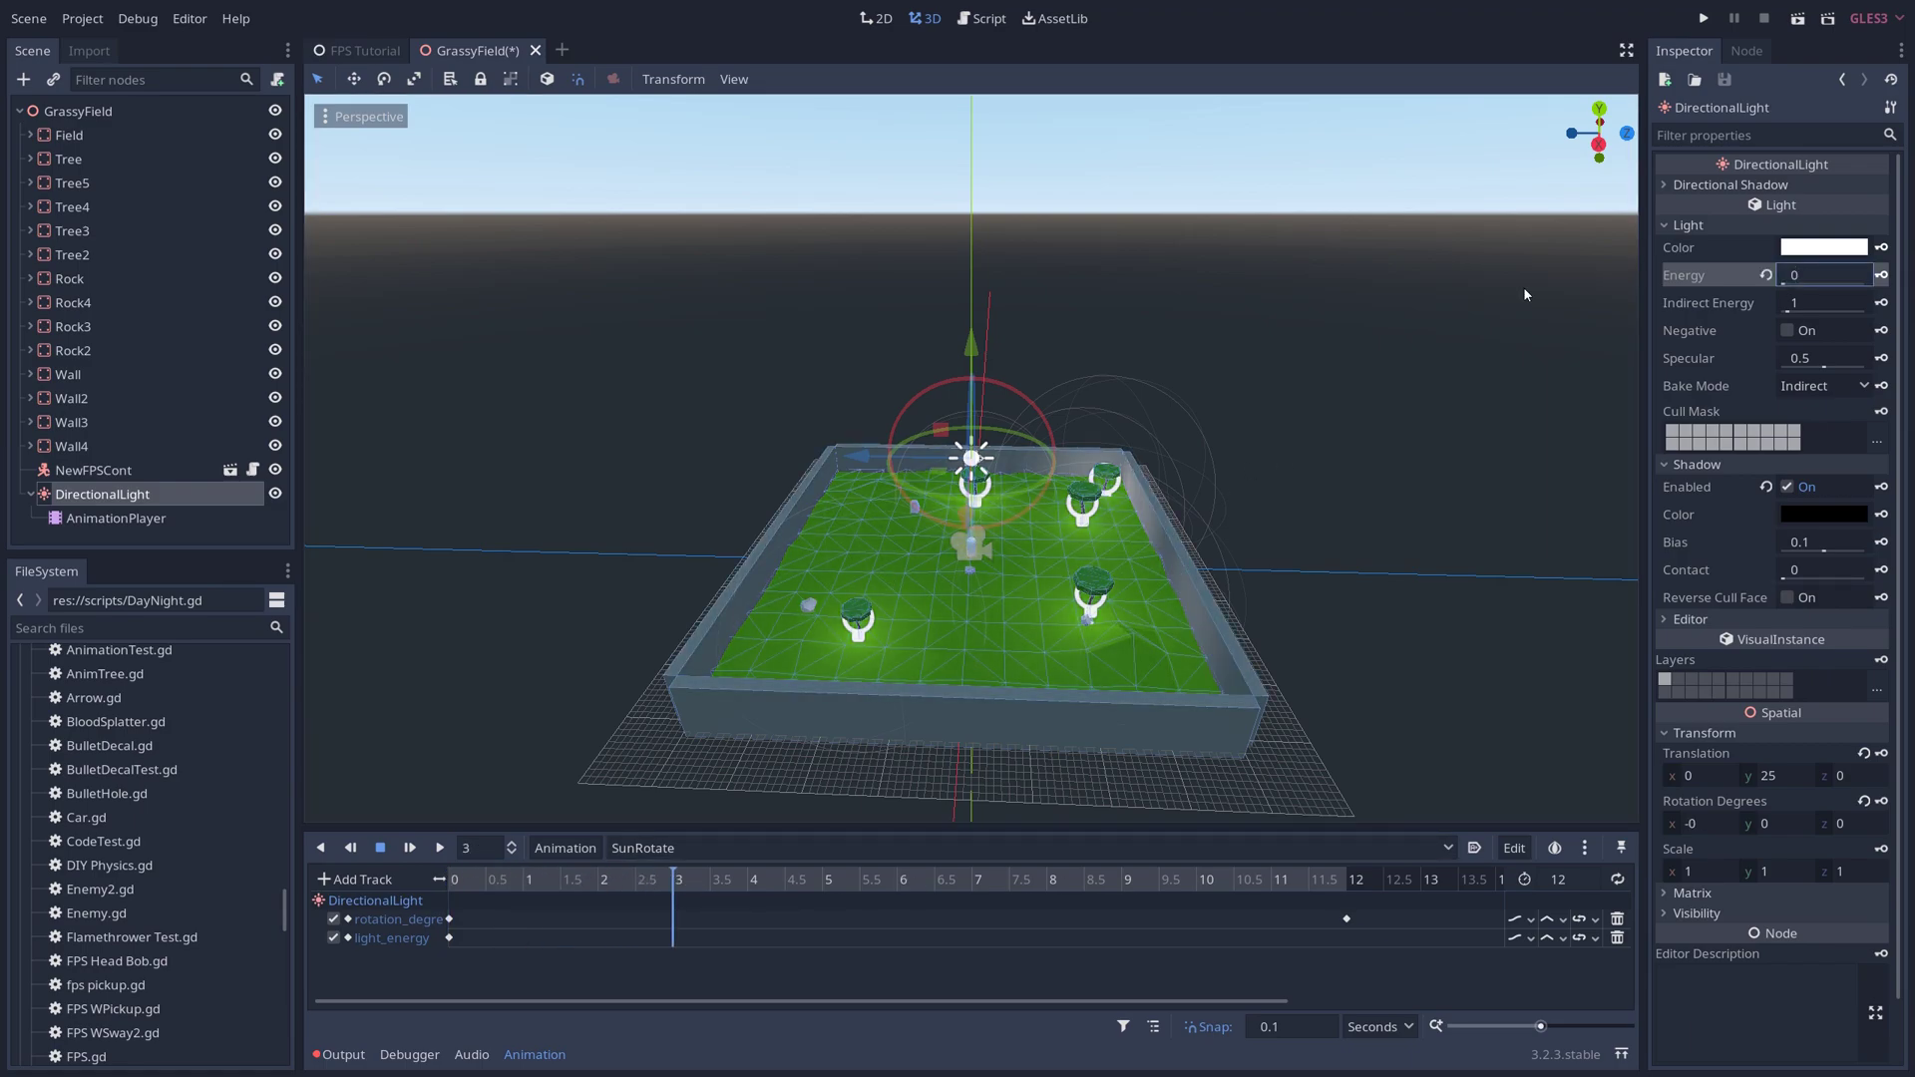
pyautogui.click(1882, 276)
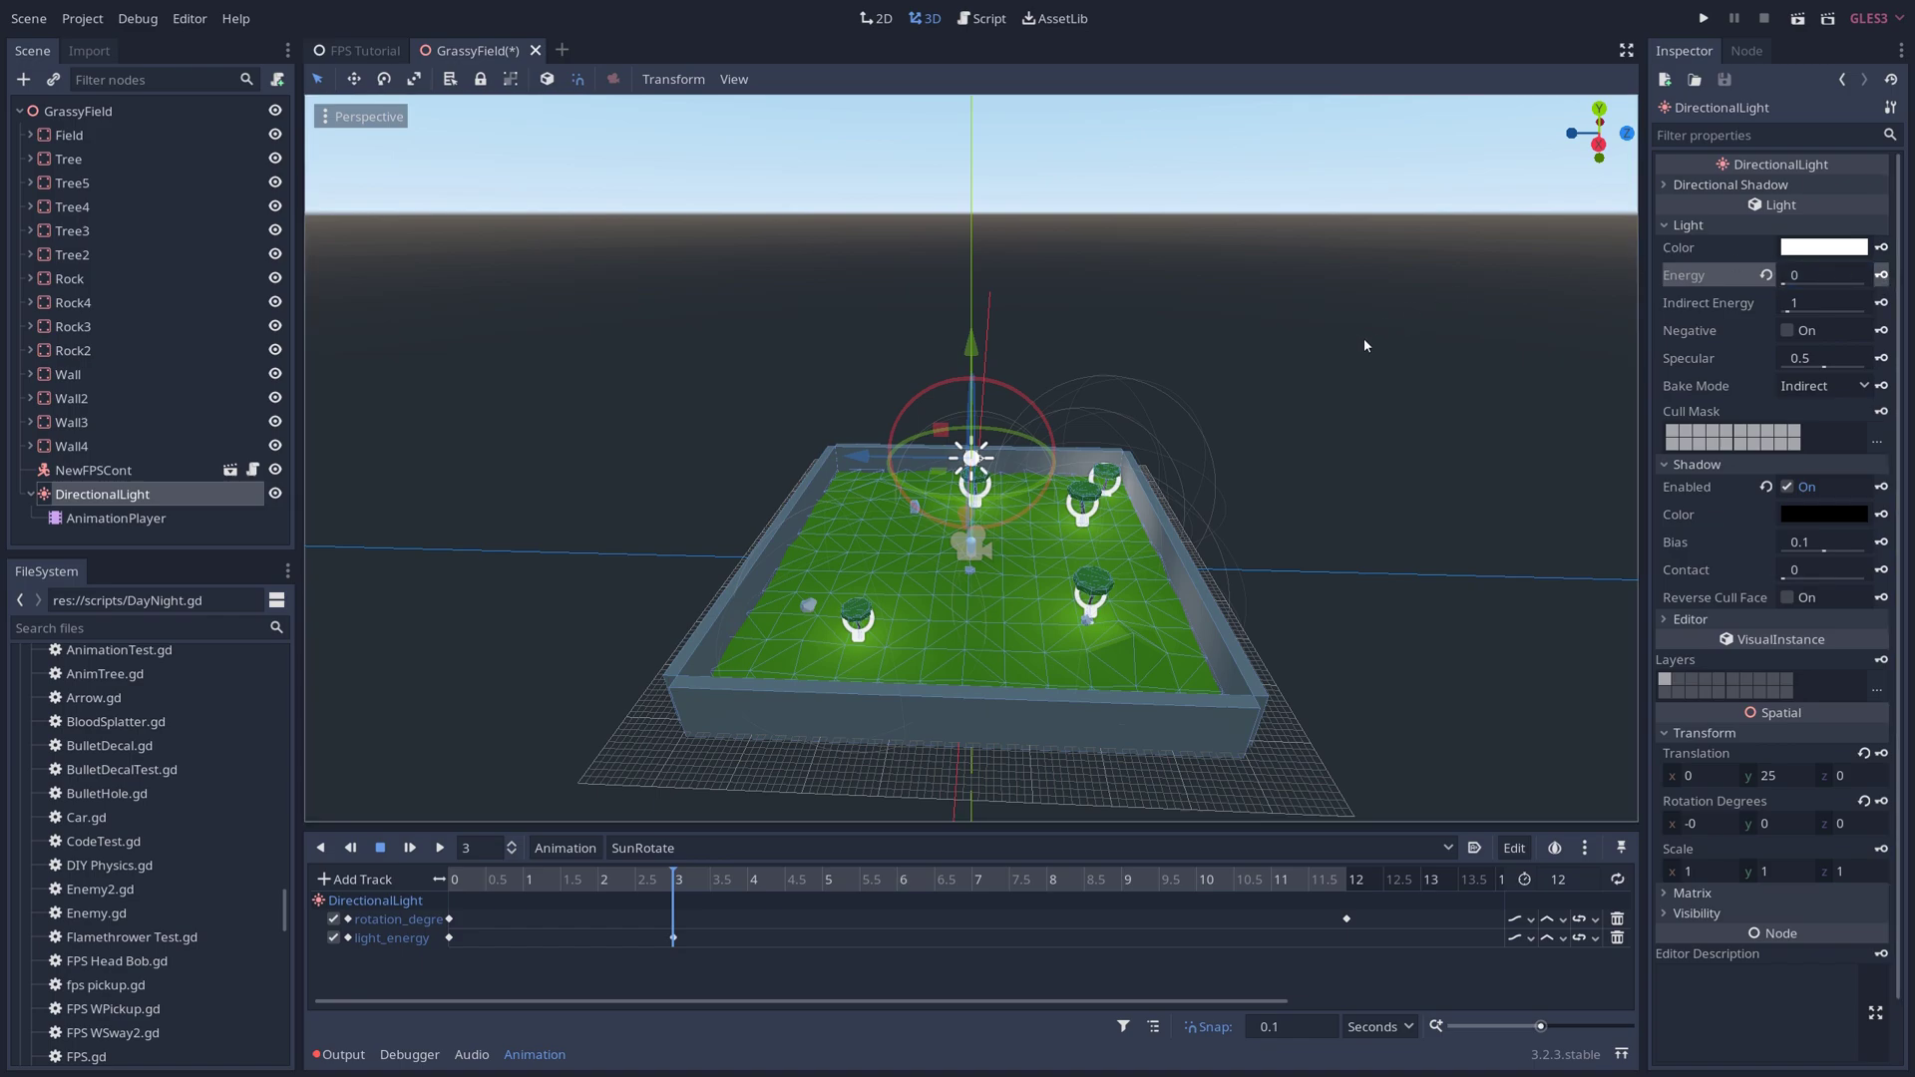
pyautogui.moveTo(675, 875); pyautogui.dragTo(1123, 909)
pyautogui.click(1882, 276)
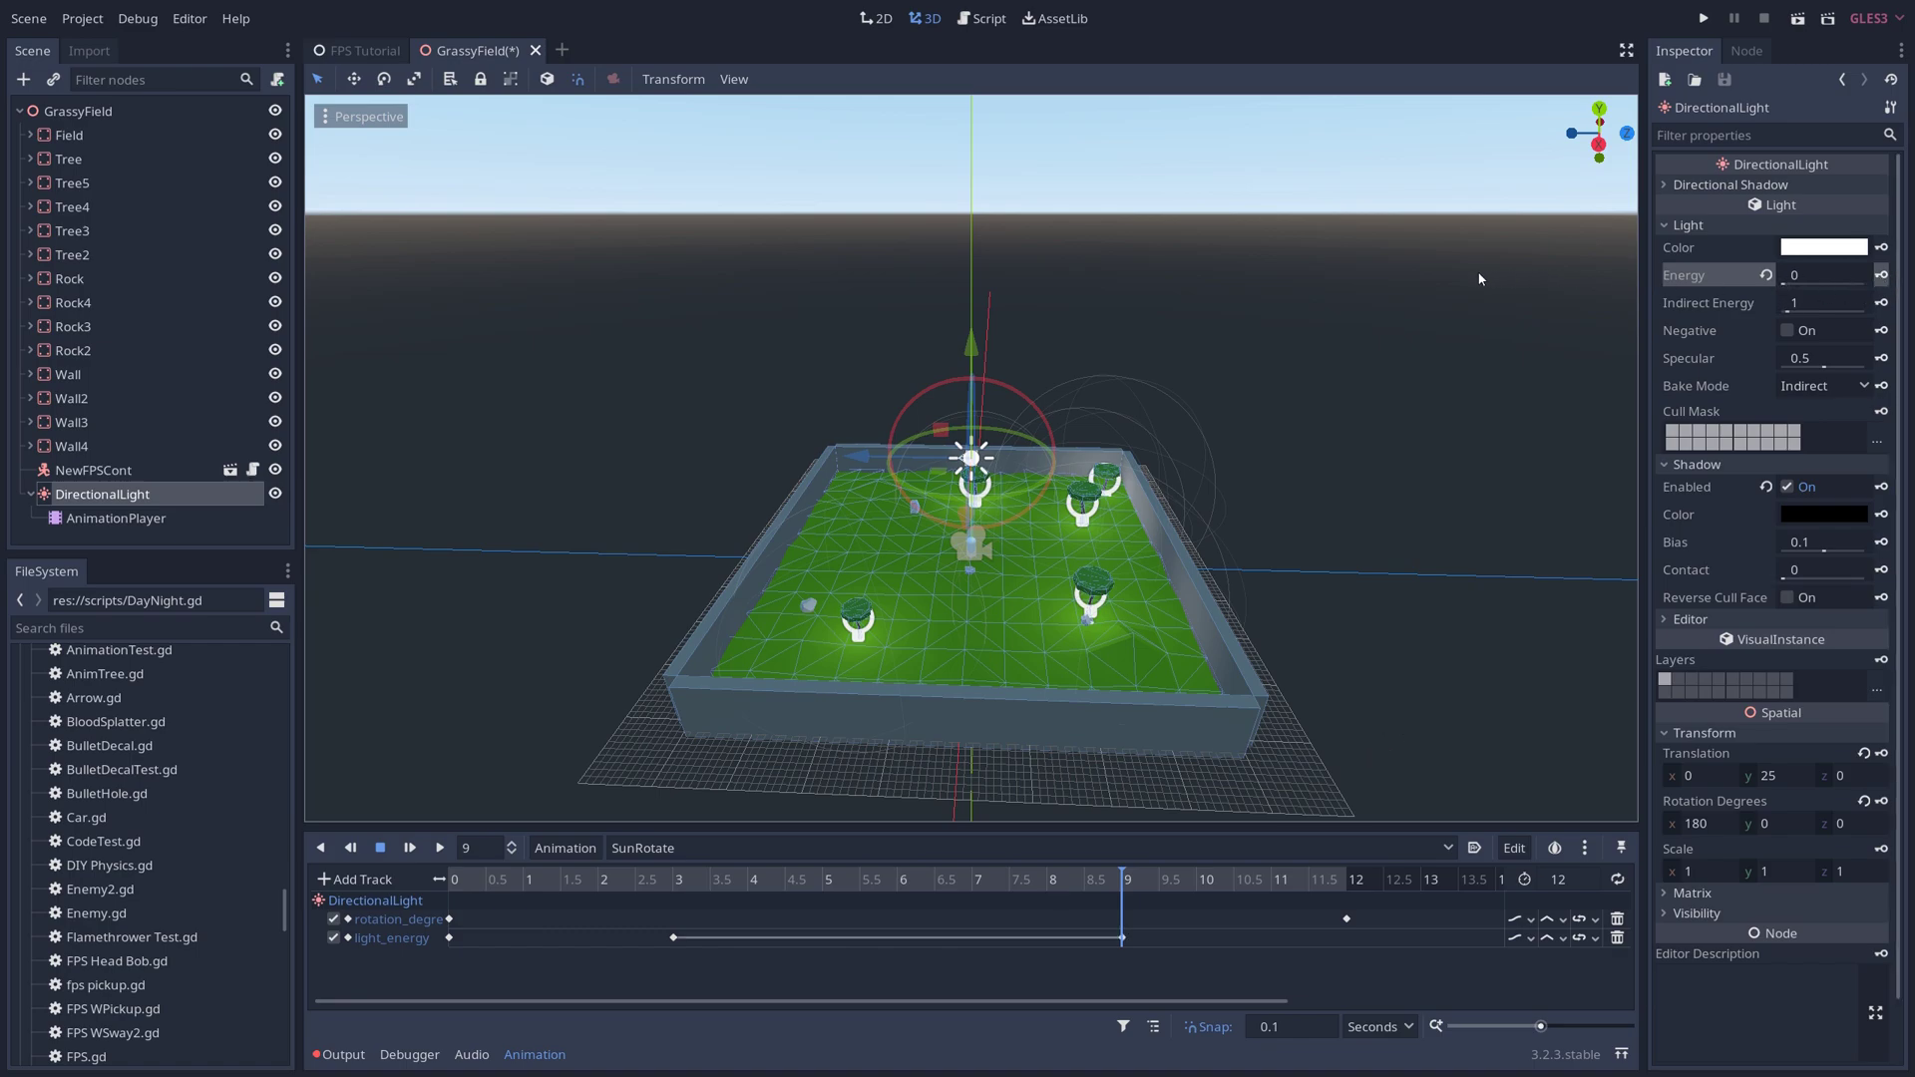
# - Set SunRotate to autoplay on load and loop, then preview and stop it
pyautogui.click(1475, 849)
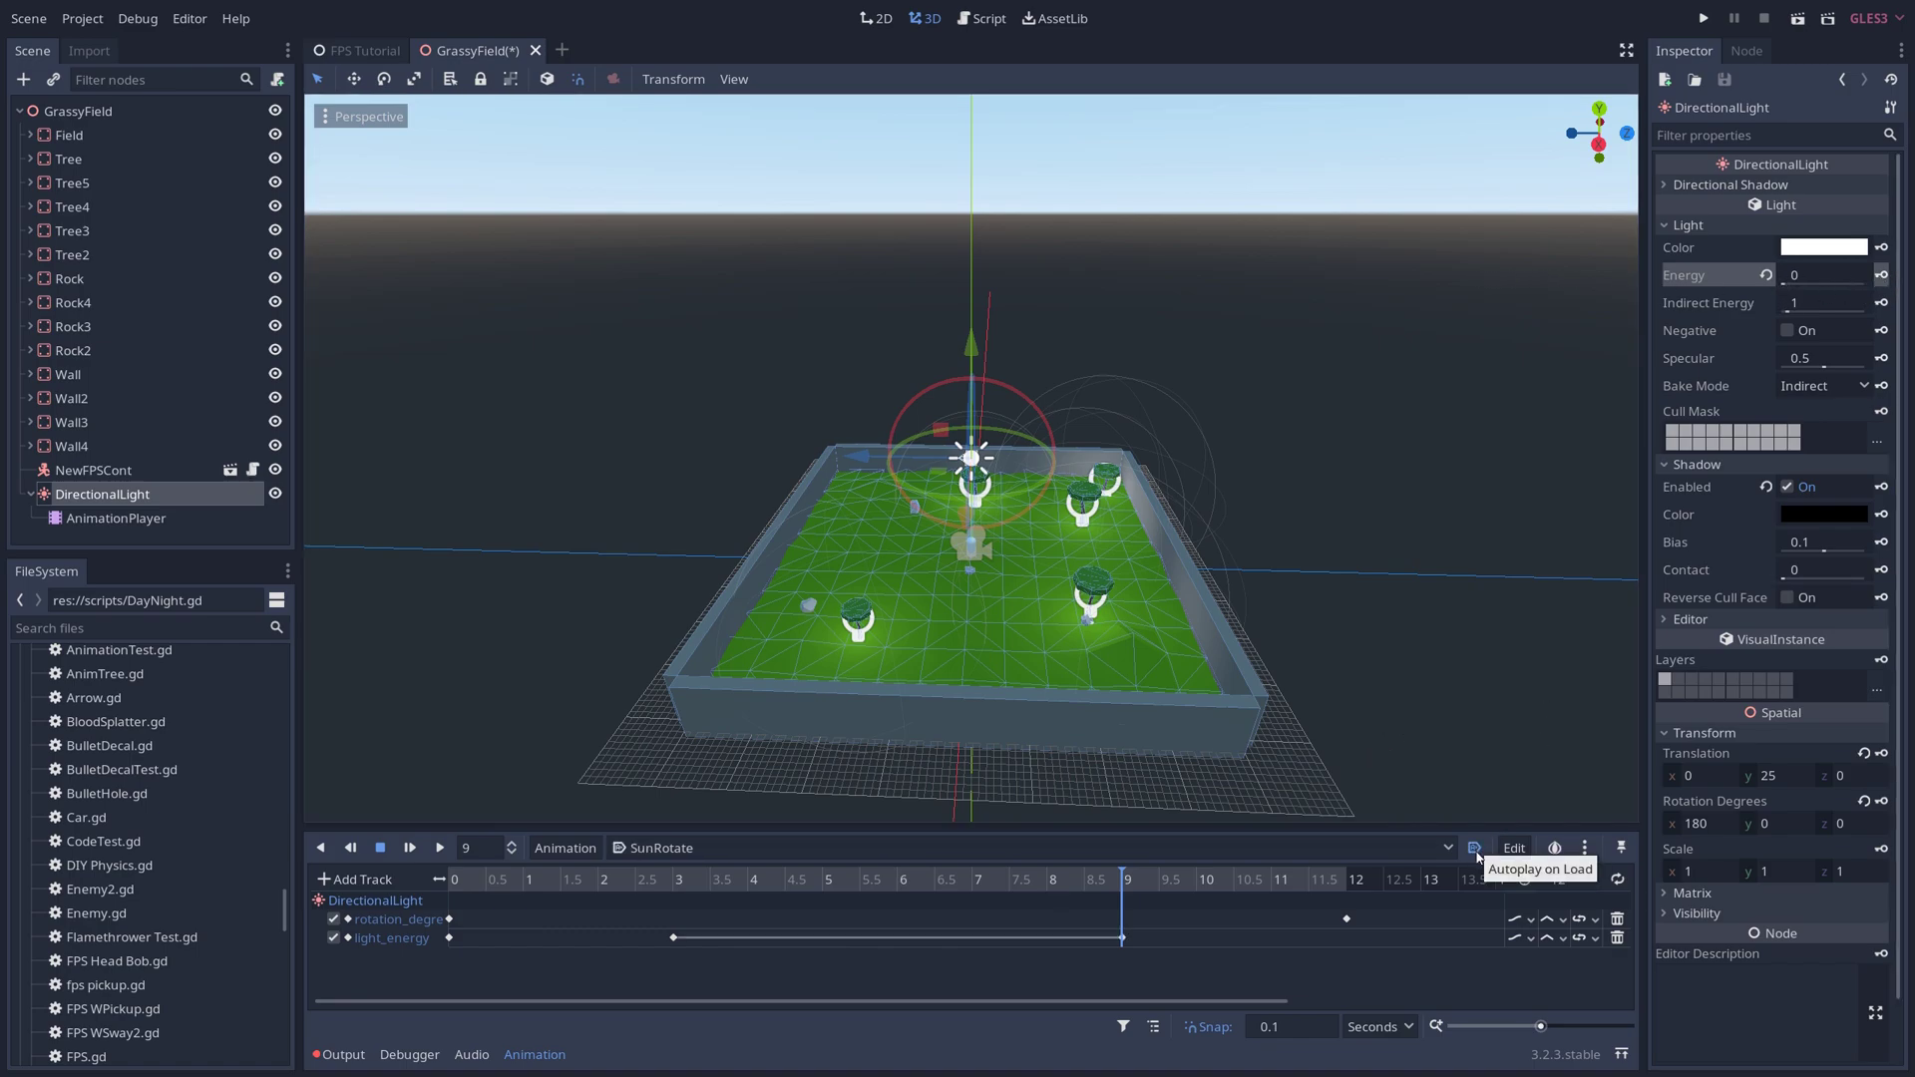
pyautogui.click(1619, 883)
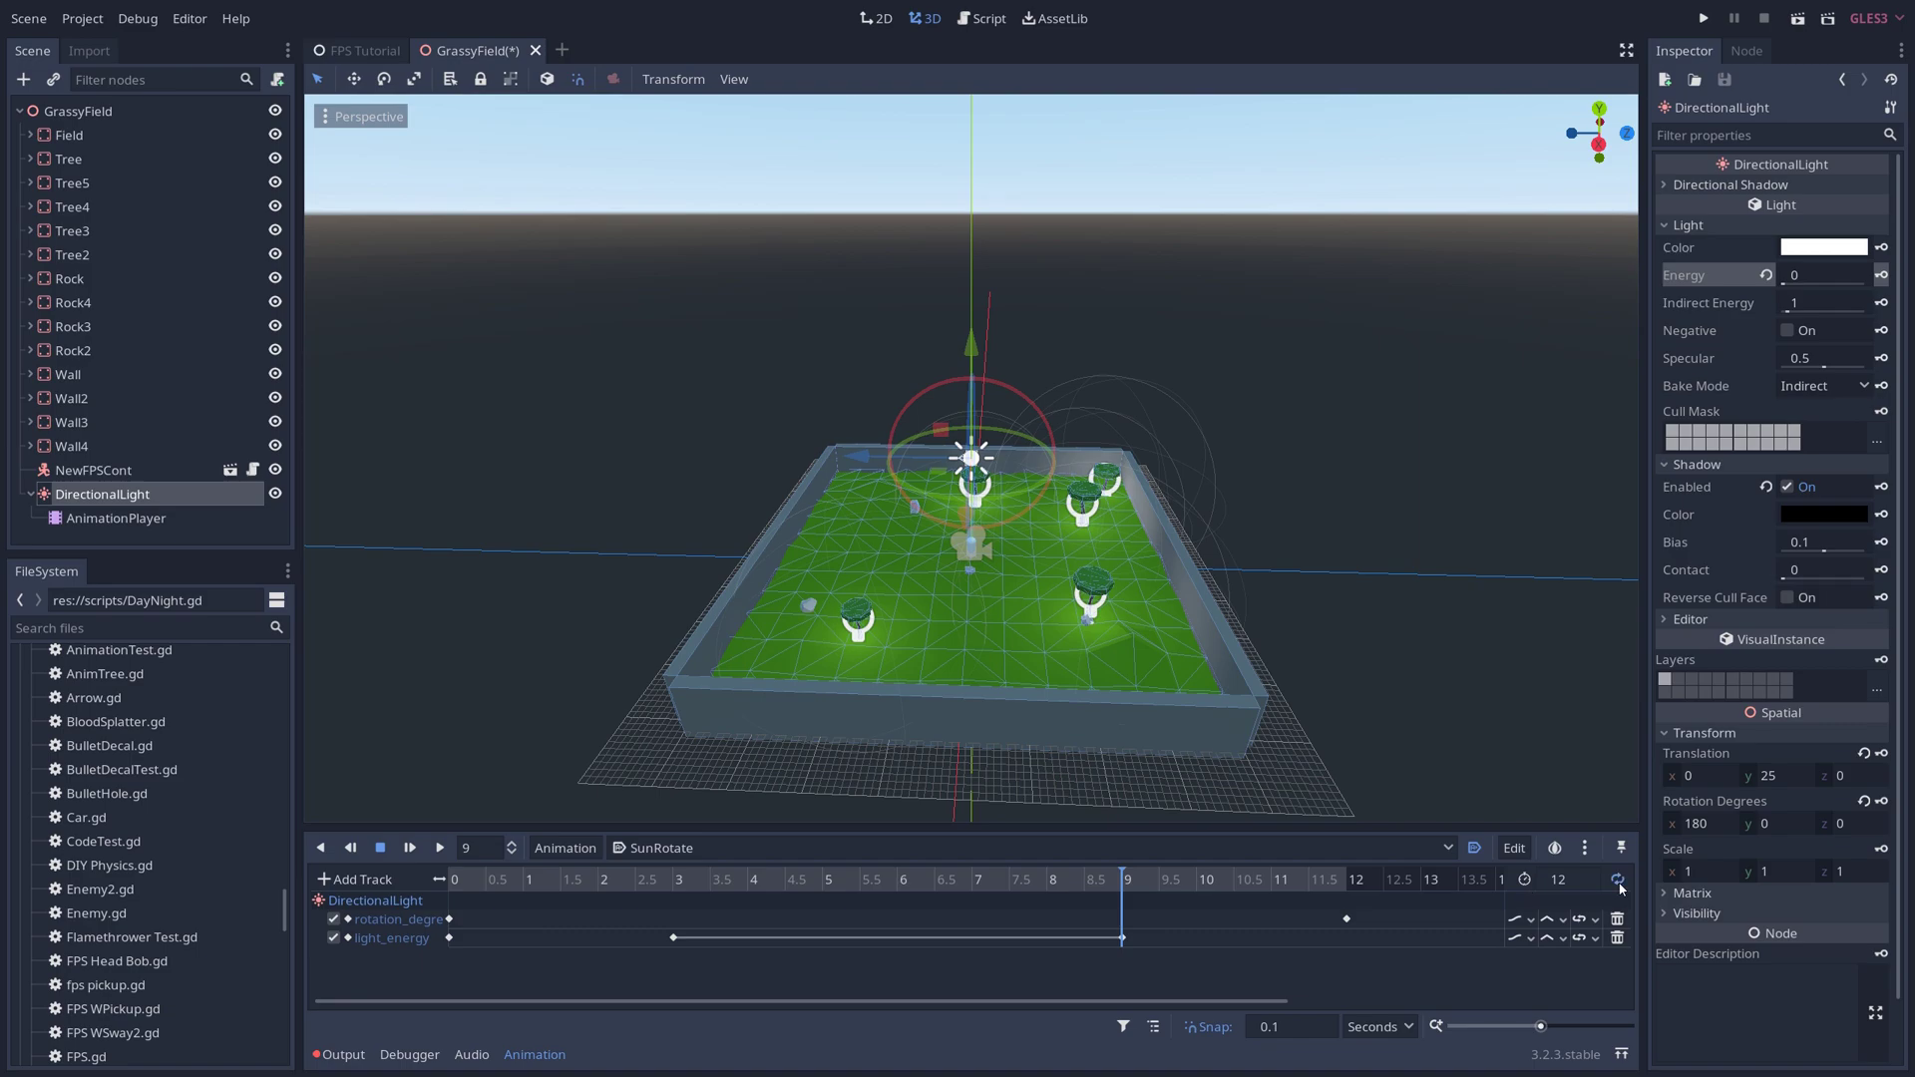
pyautogui.hotkey('shift', 'd')
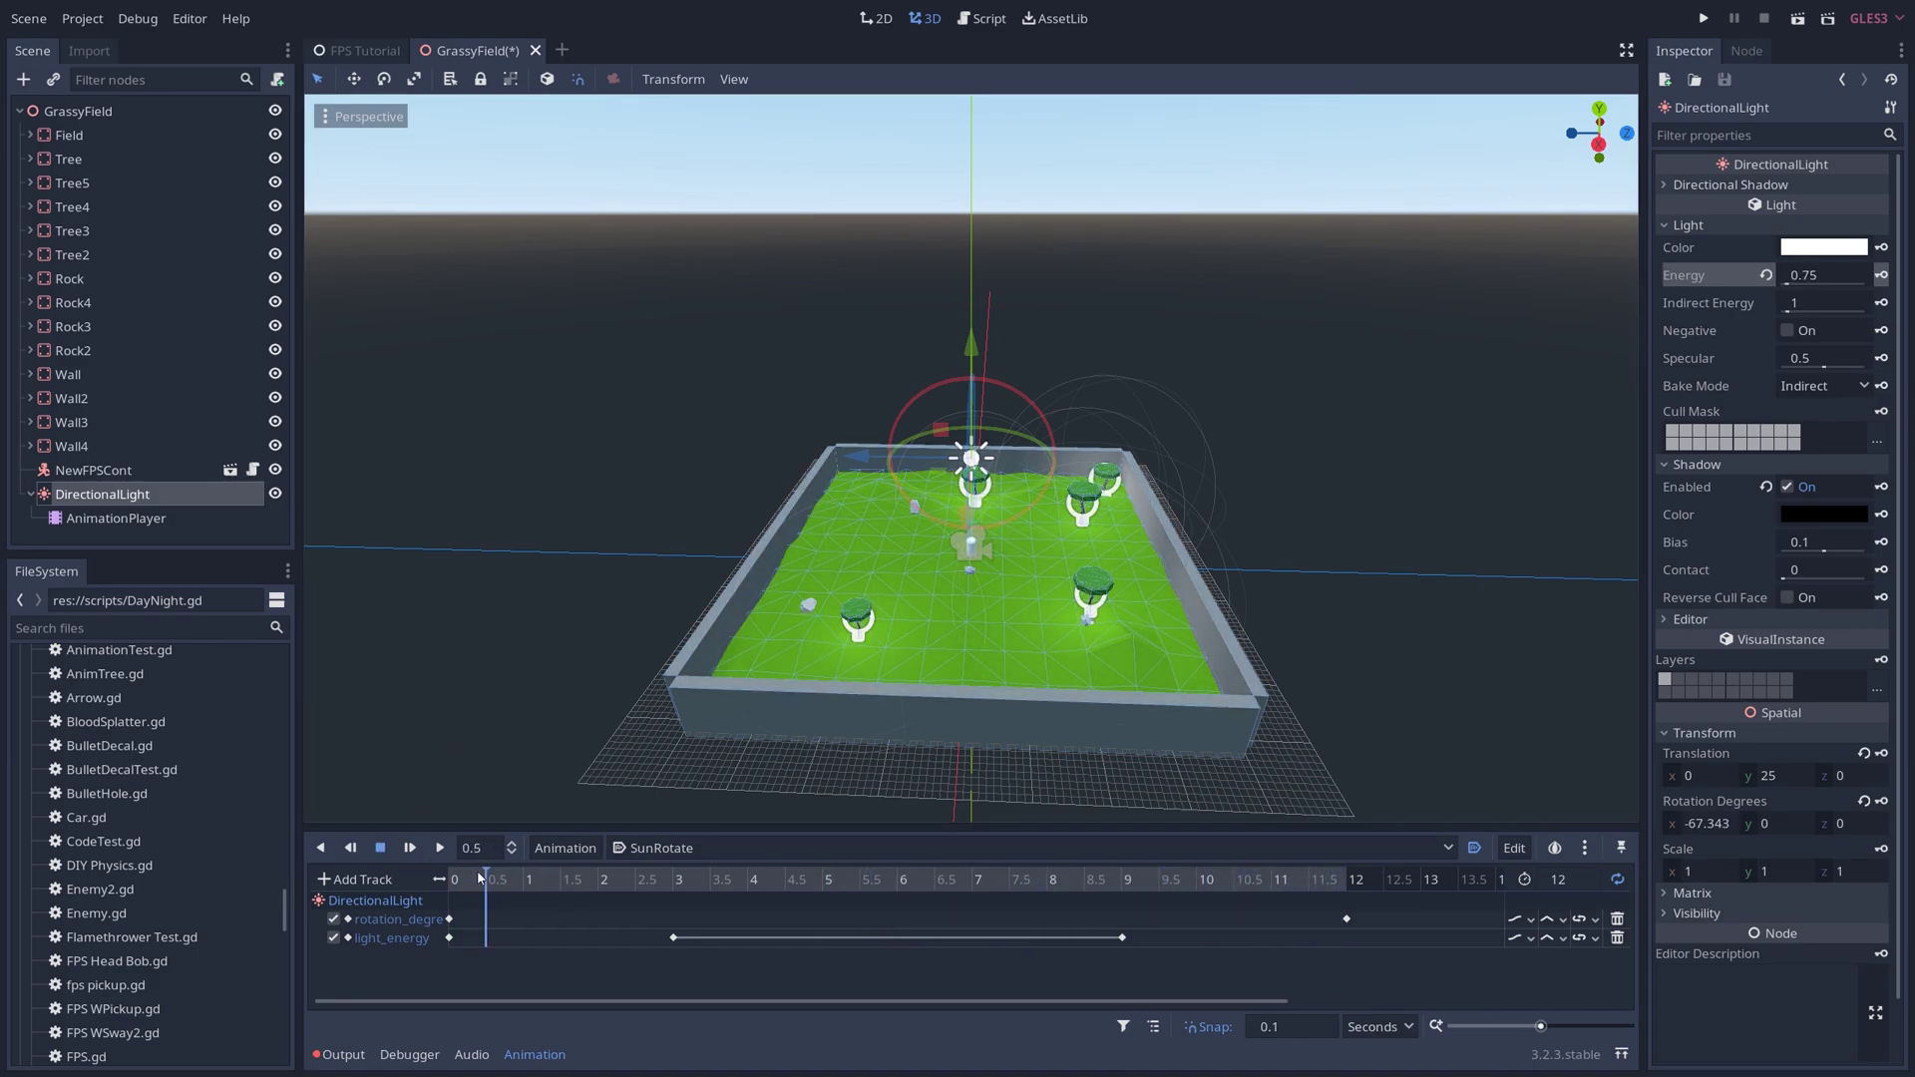
pyautogui.press('s')
# - Save the scene and add a WorldEnvironment node under GrassyField
pyautogui.hotkey('ctrl', 's')
pyautogui.rightClick(78, 111)
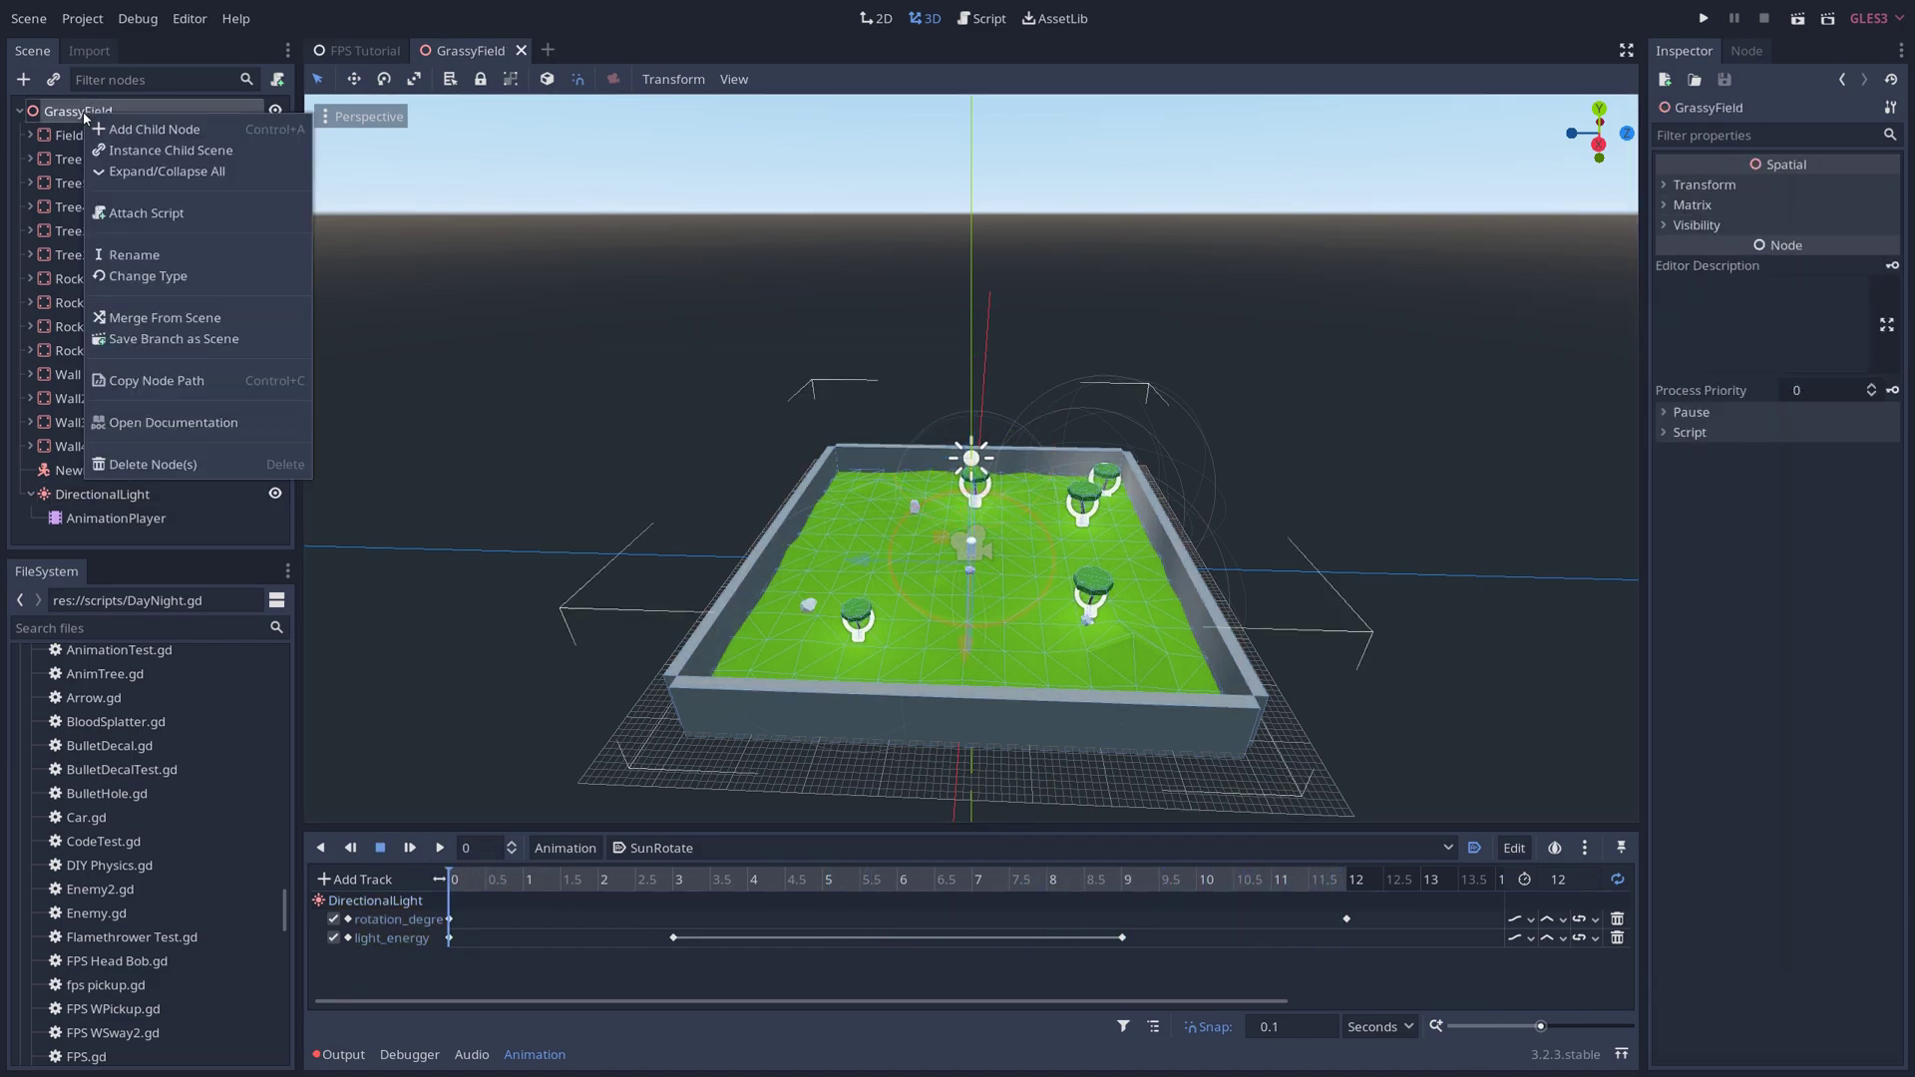
pyautogui.click(140, 128)
pyautogui.write('world')
pyautogui.press('Return')
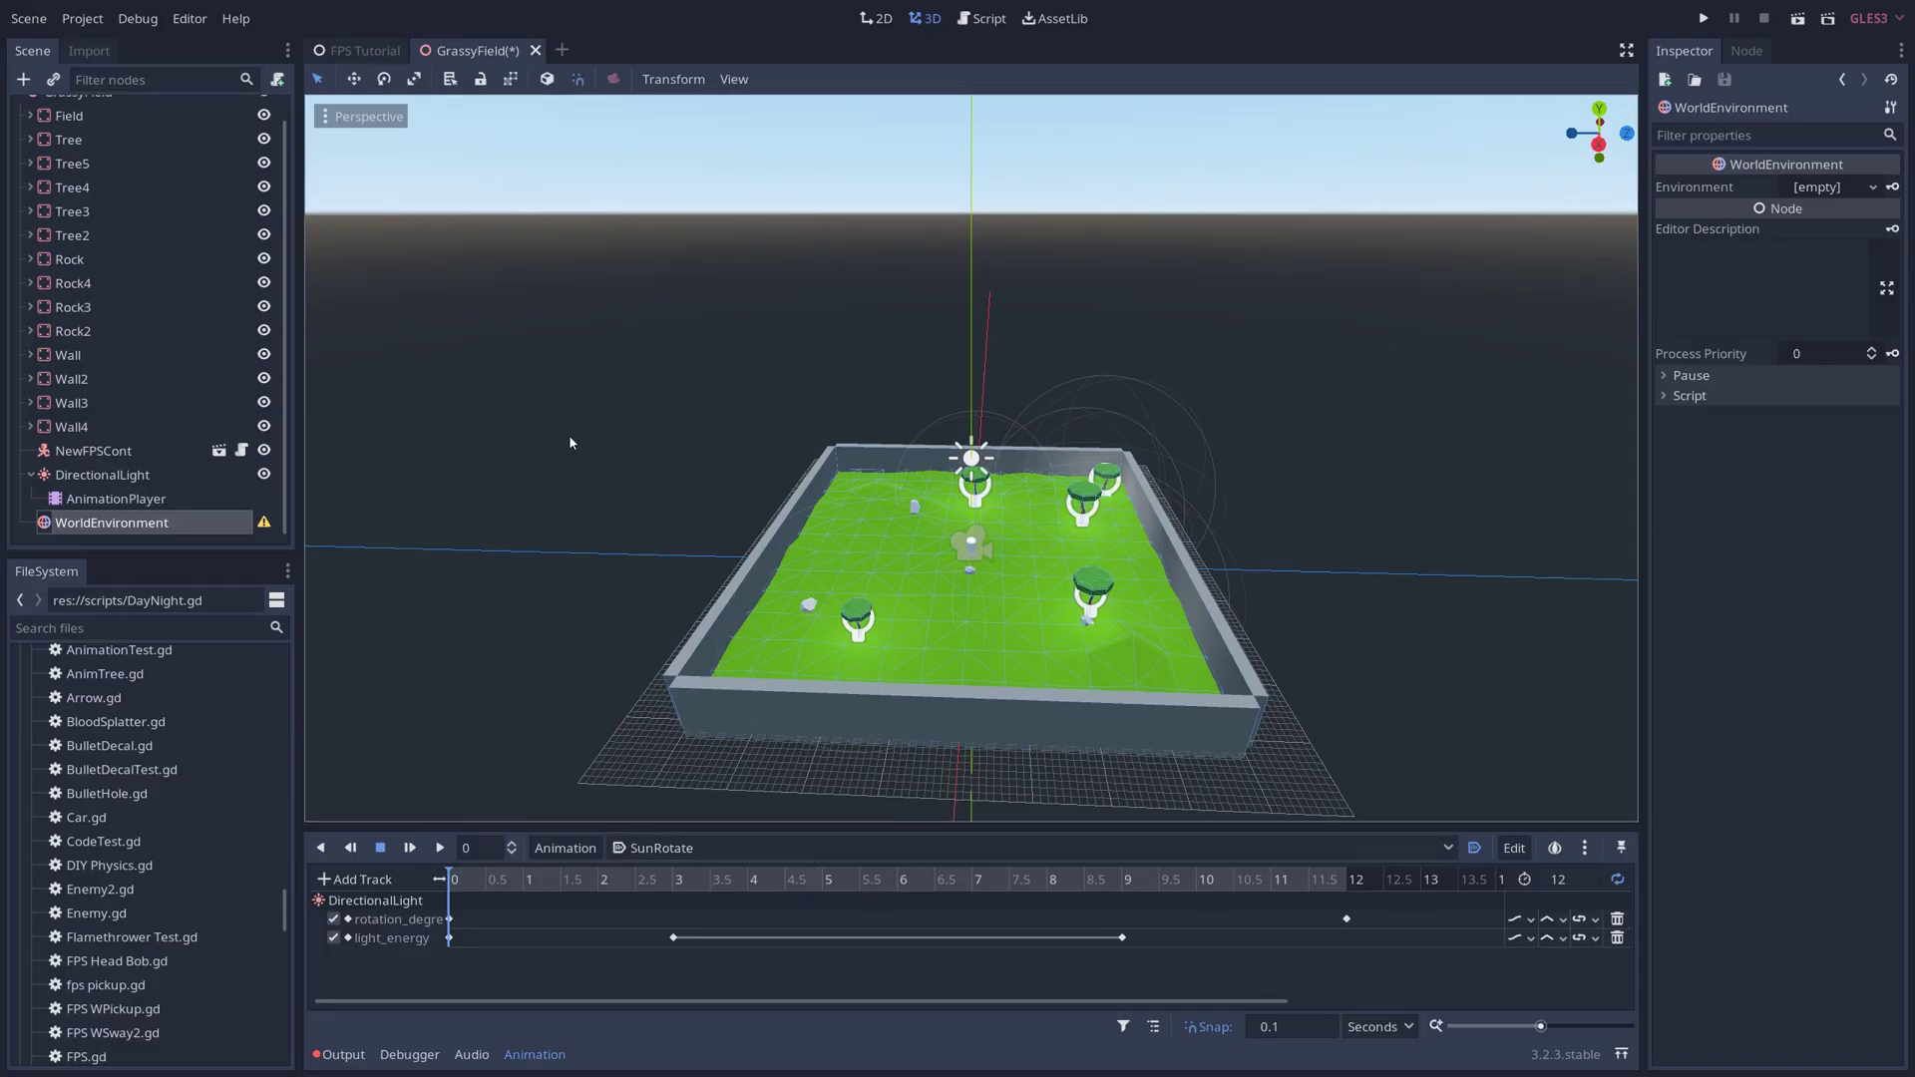
# - Give the WorldEnvironment a New Environment with its background mode set to Custom Color
pyautogui.click(1872, 188)
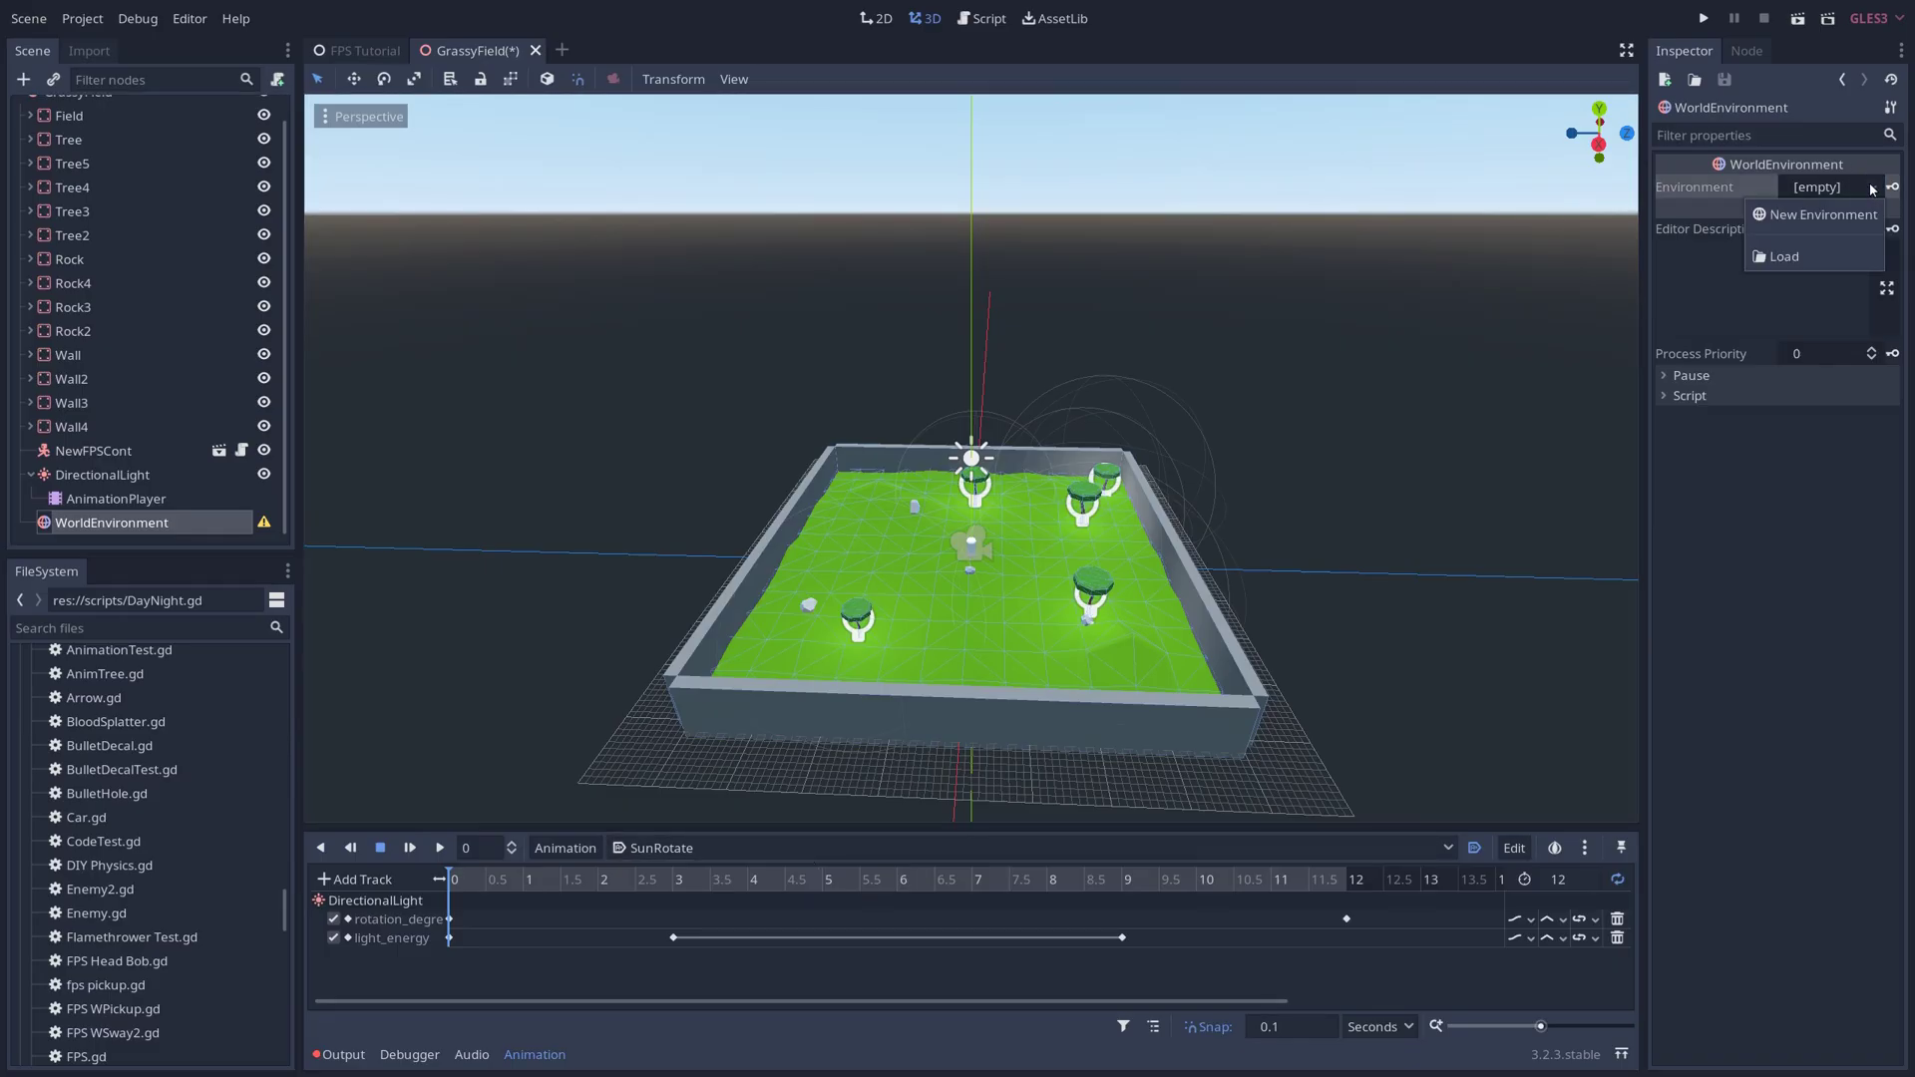
pyautogui.click(1852, 211)
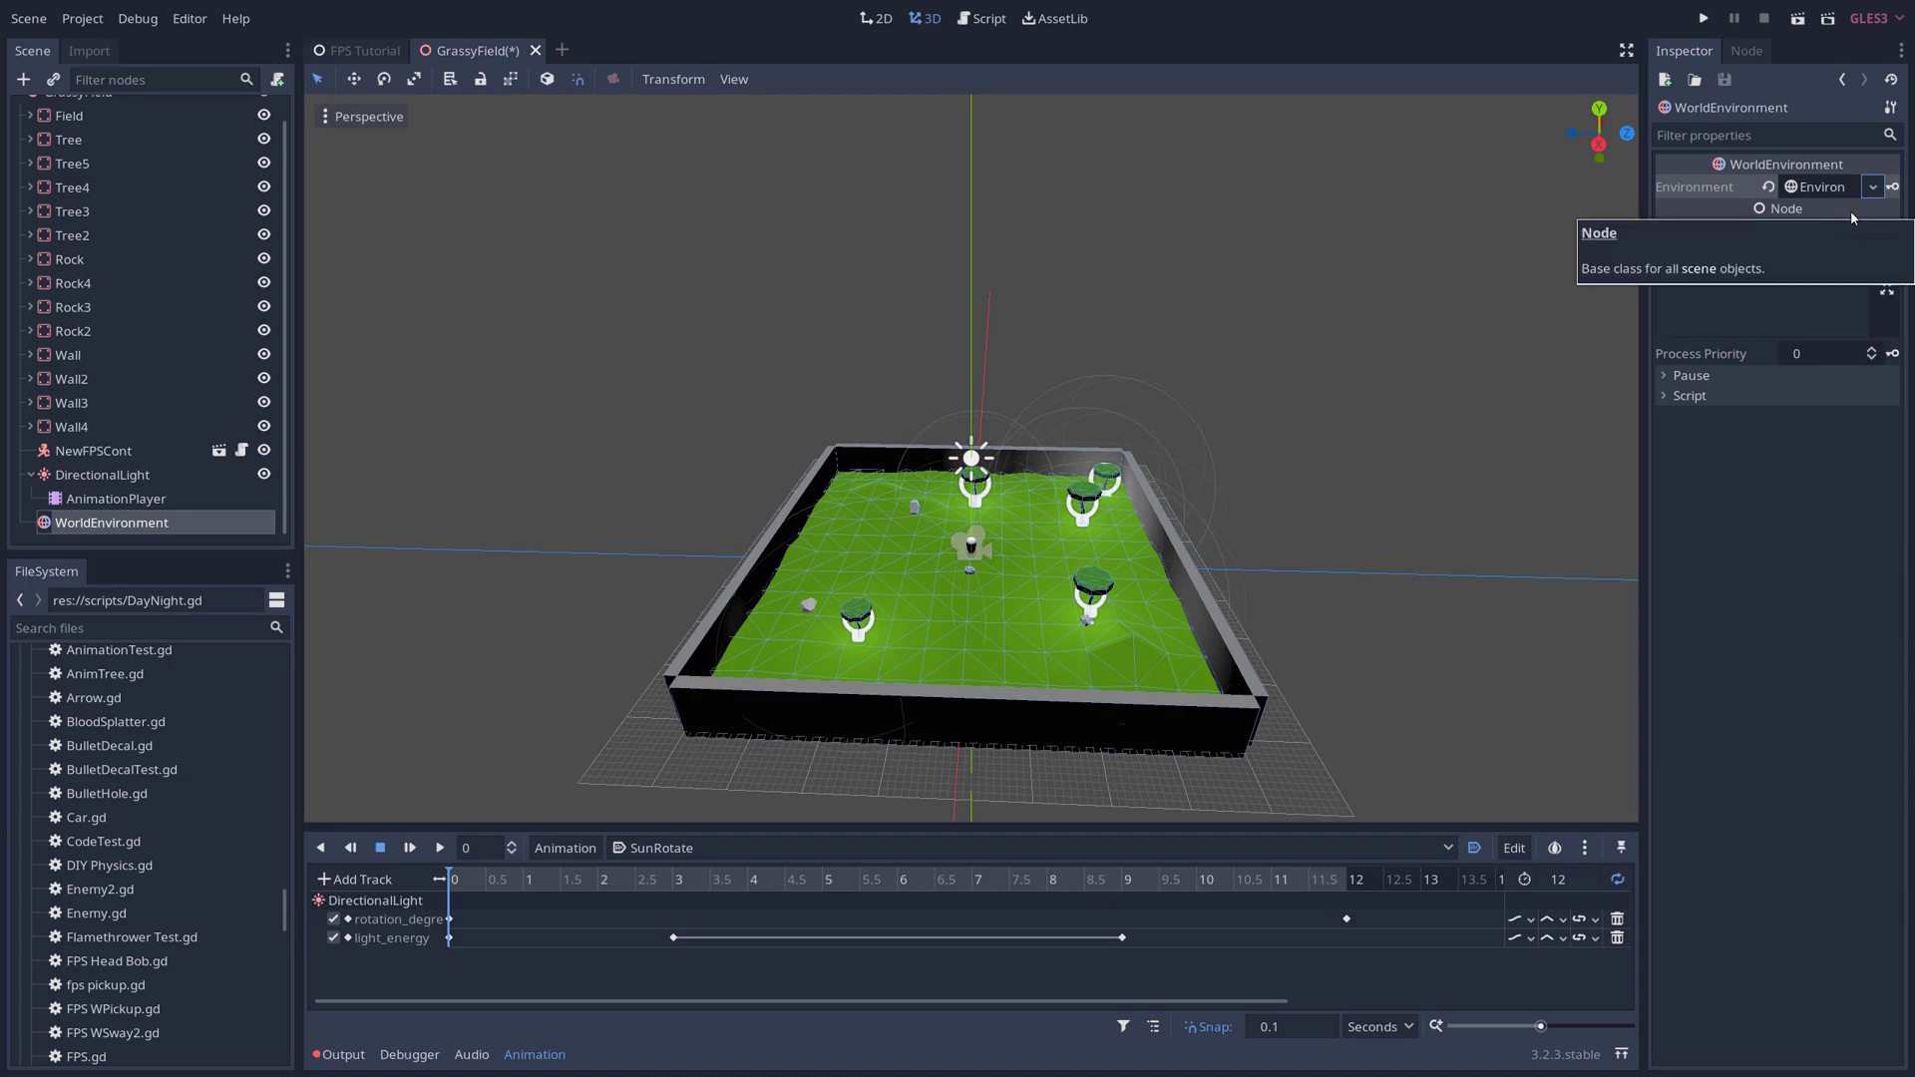
pyautogui.click(1812, 187)
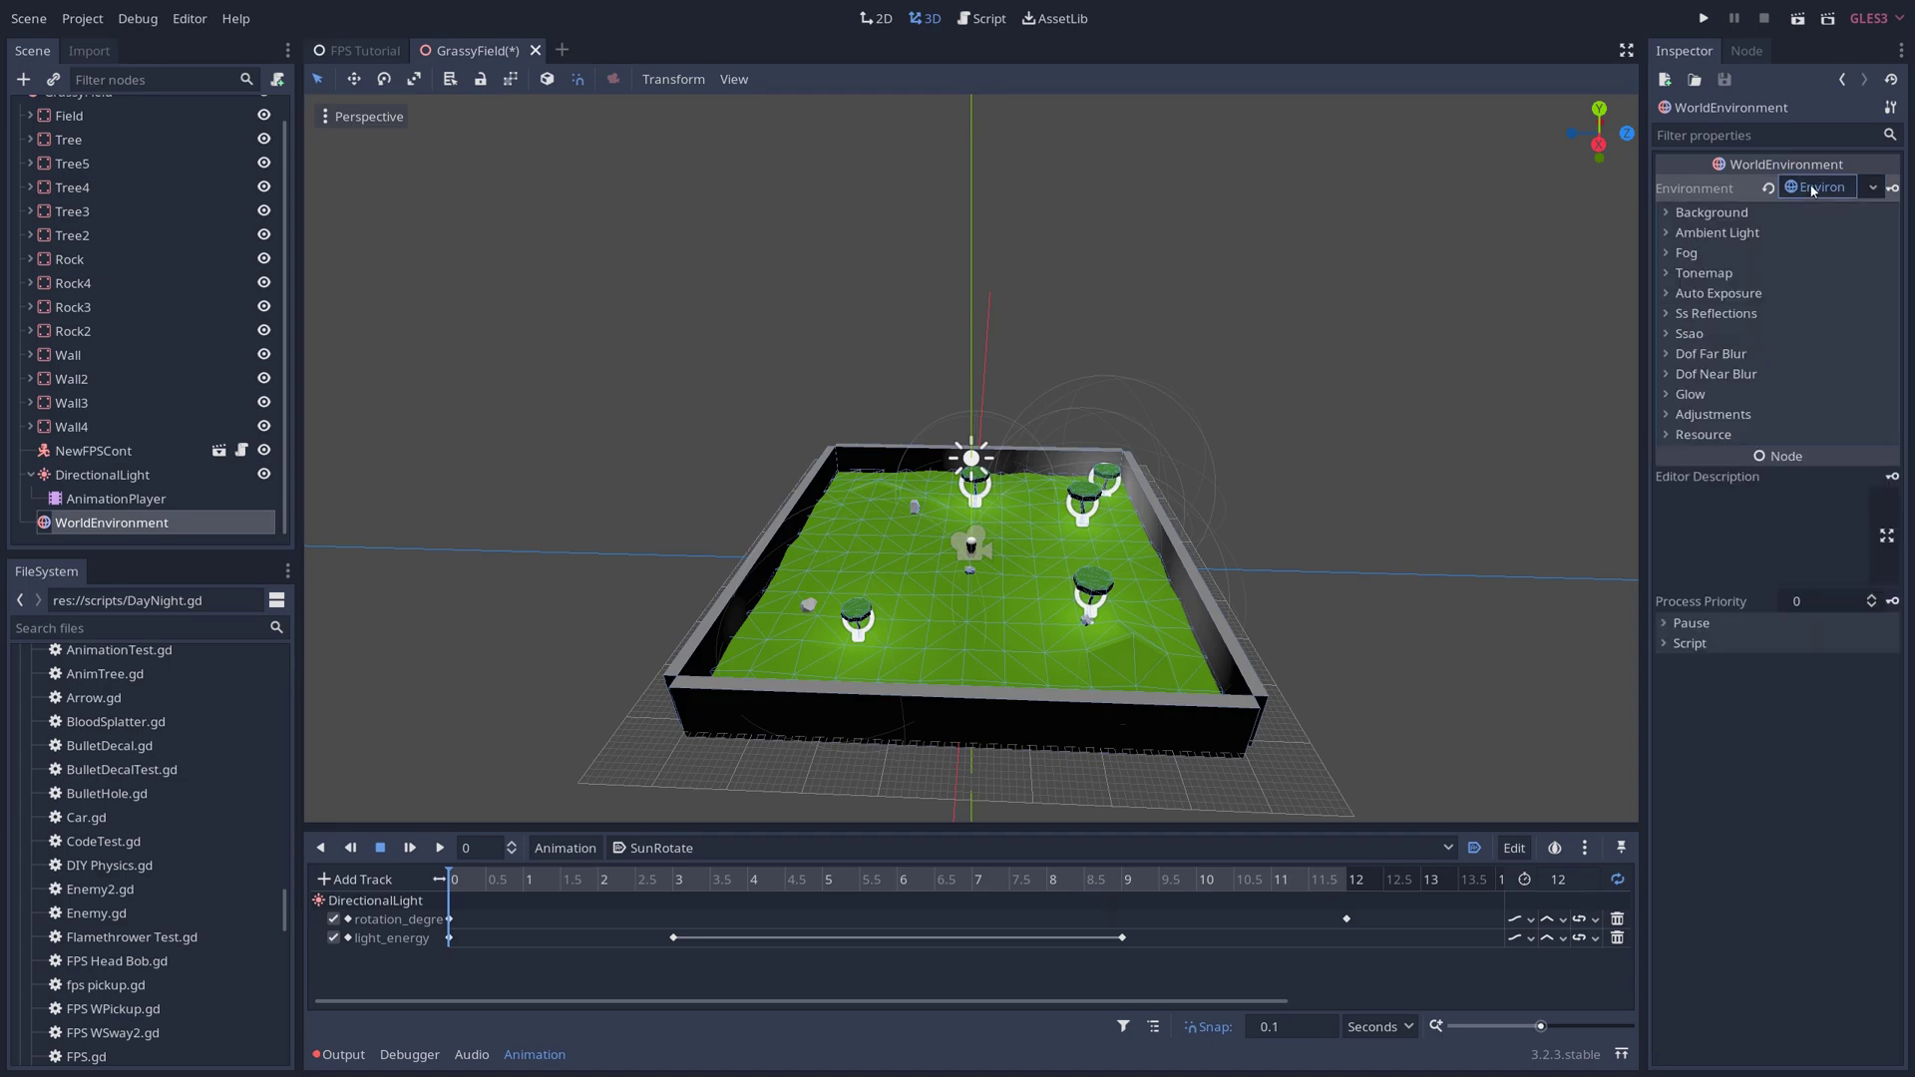
pyautogui.click(1711, 212)
pyautogui.click(1875, 234)
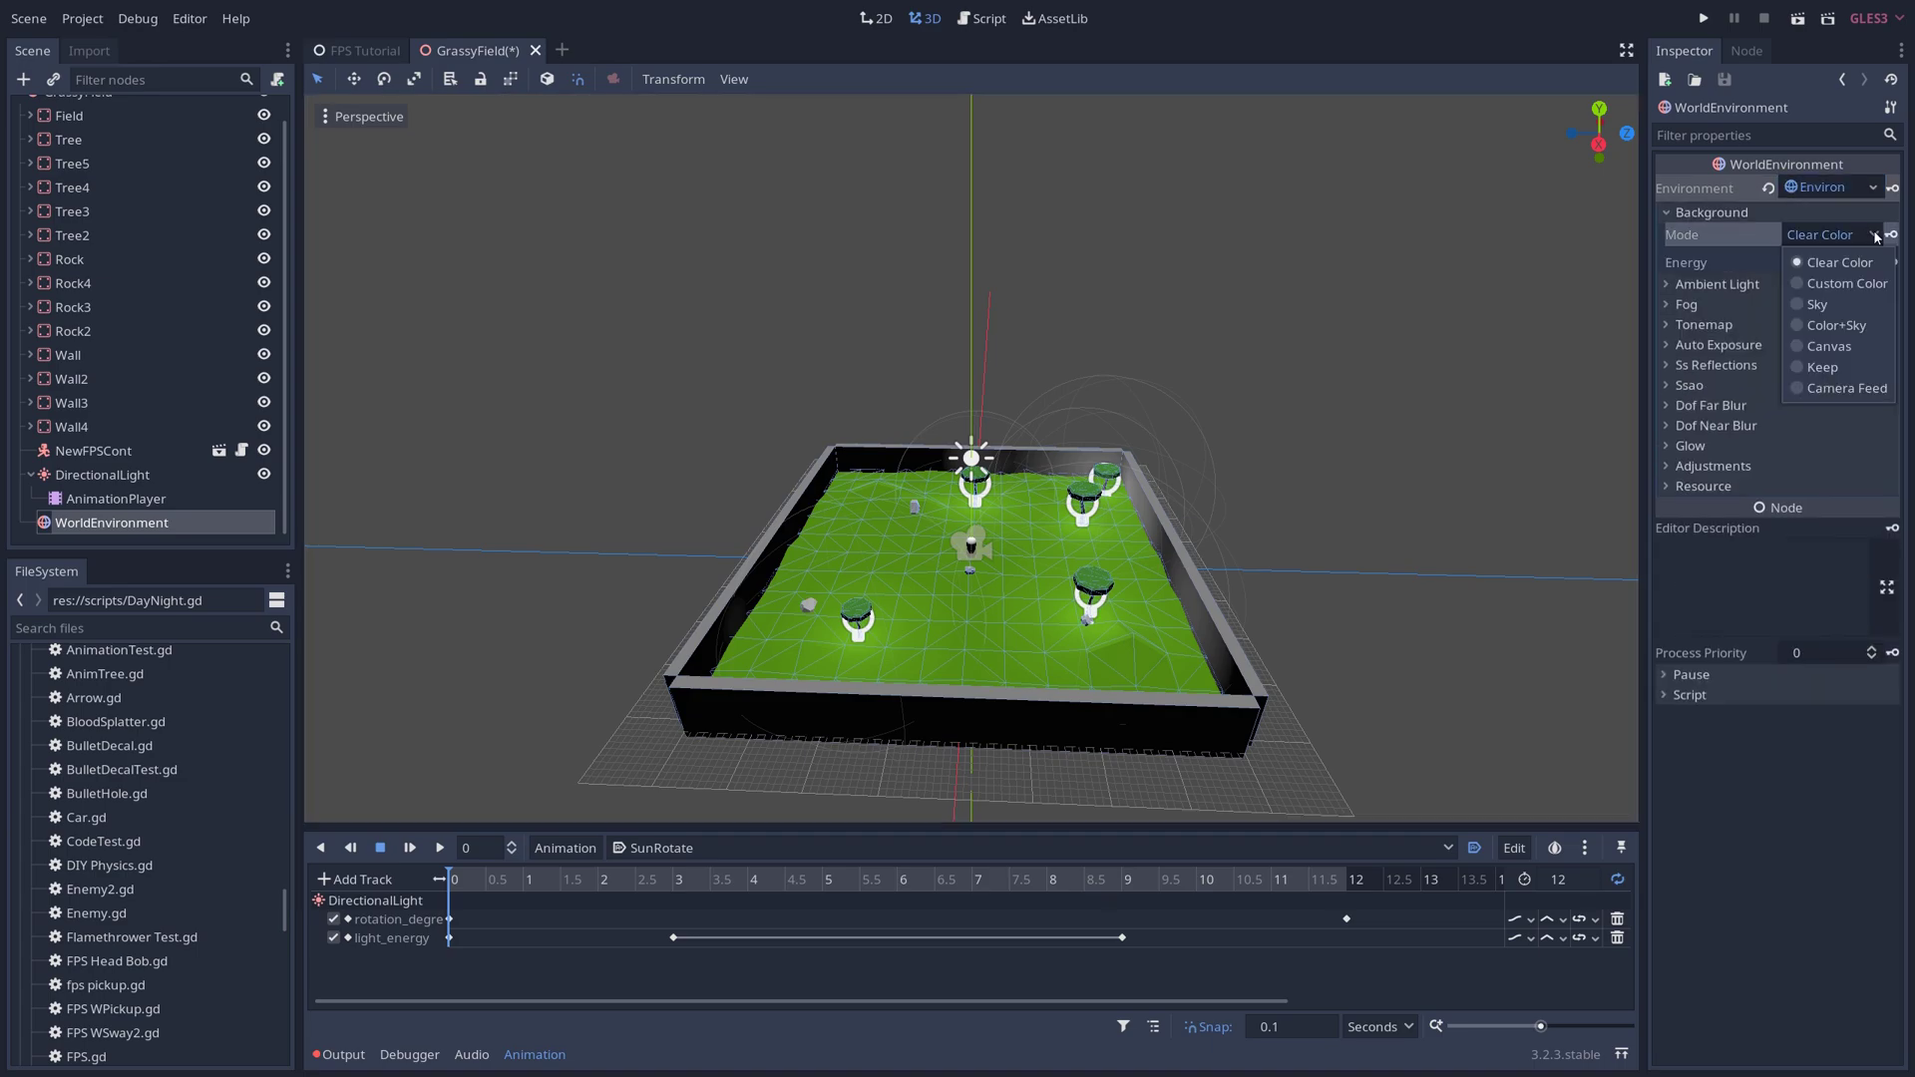
pyautogui.click(1826, 283)
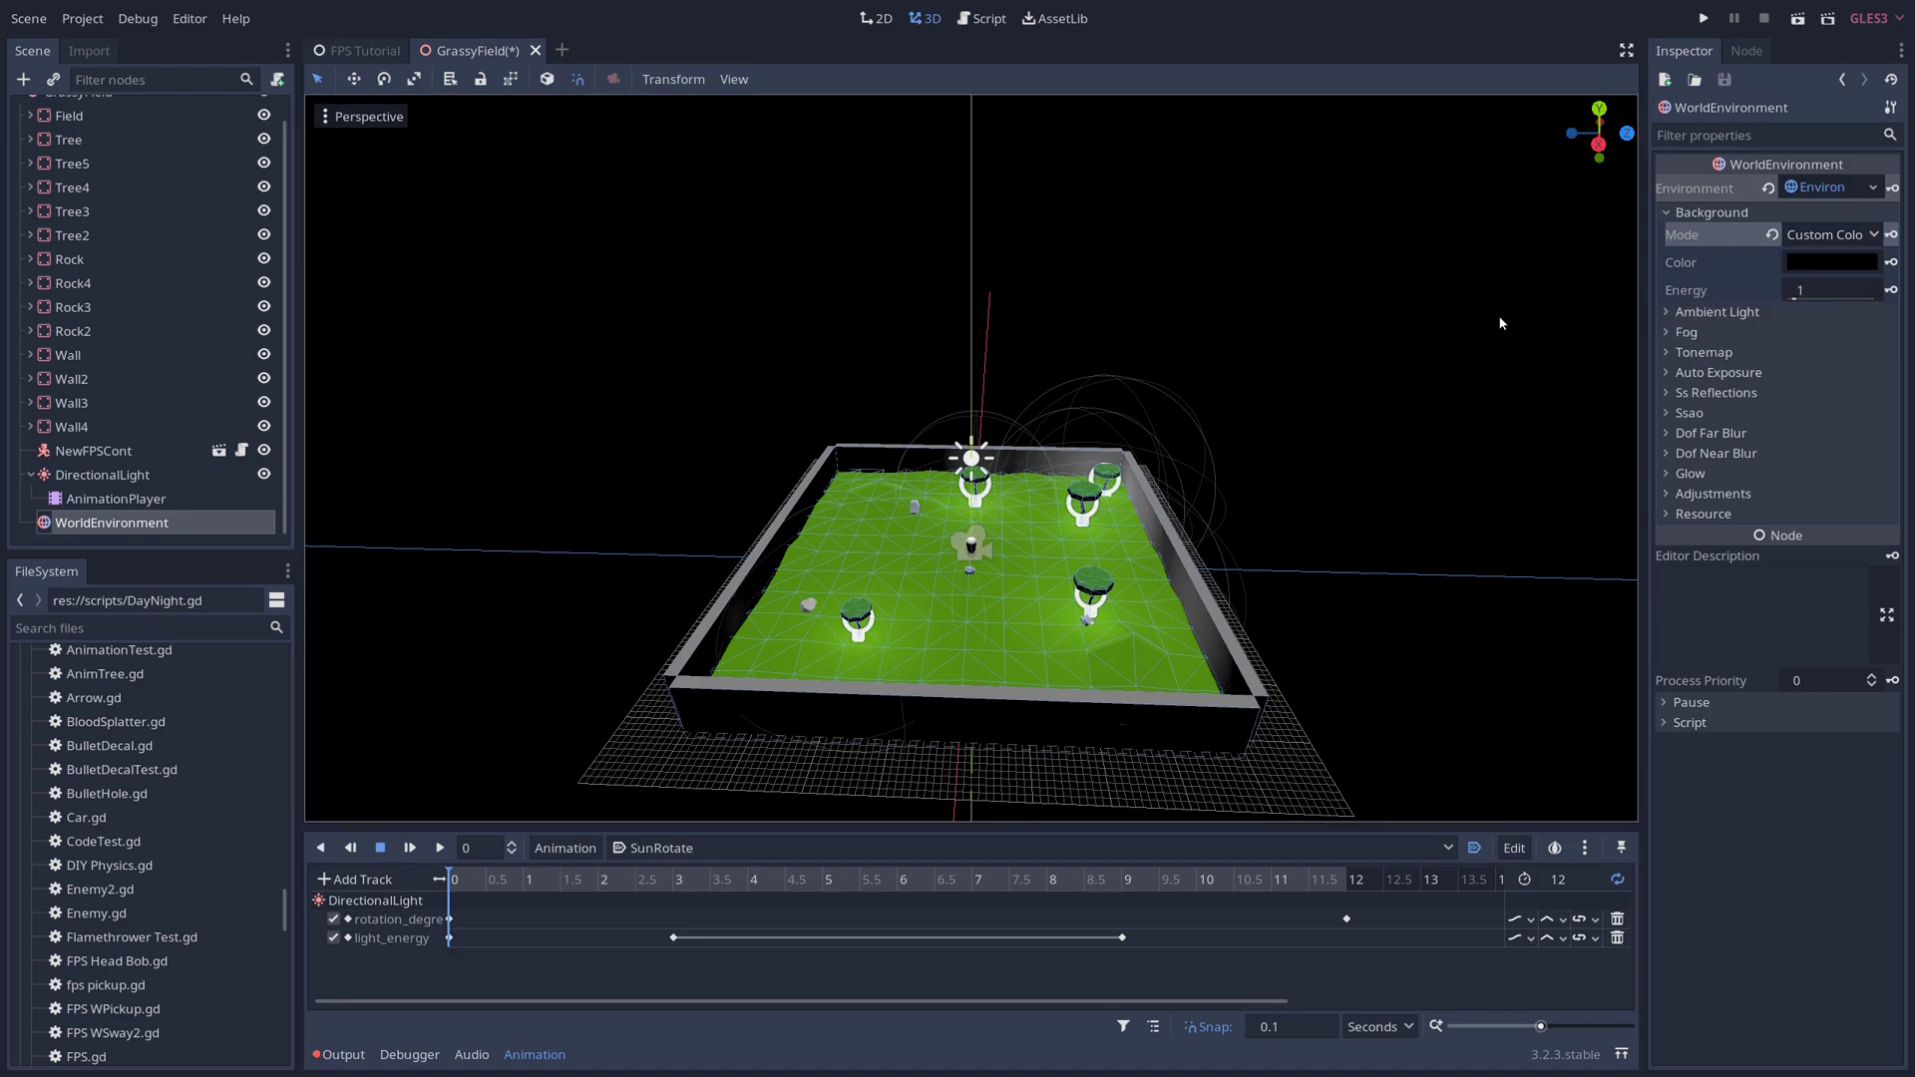
# - Add an AnimationPlayer as a child of the WorldEnvironment
pyautogui.rightClick(127, 529)
pyautogui.click(149, 538)
pyautogui.write('anima')
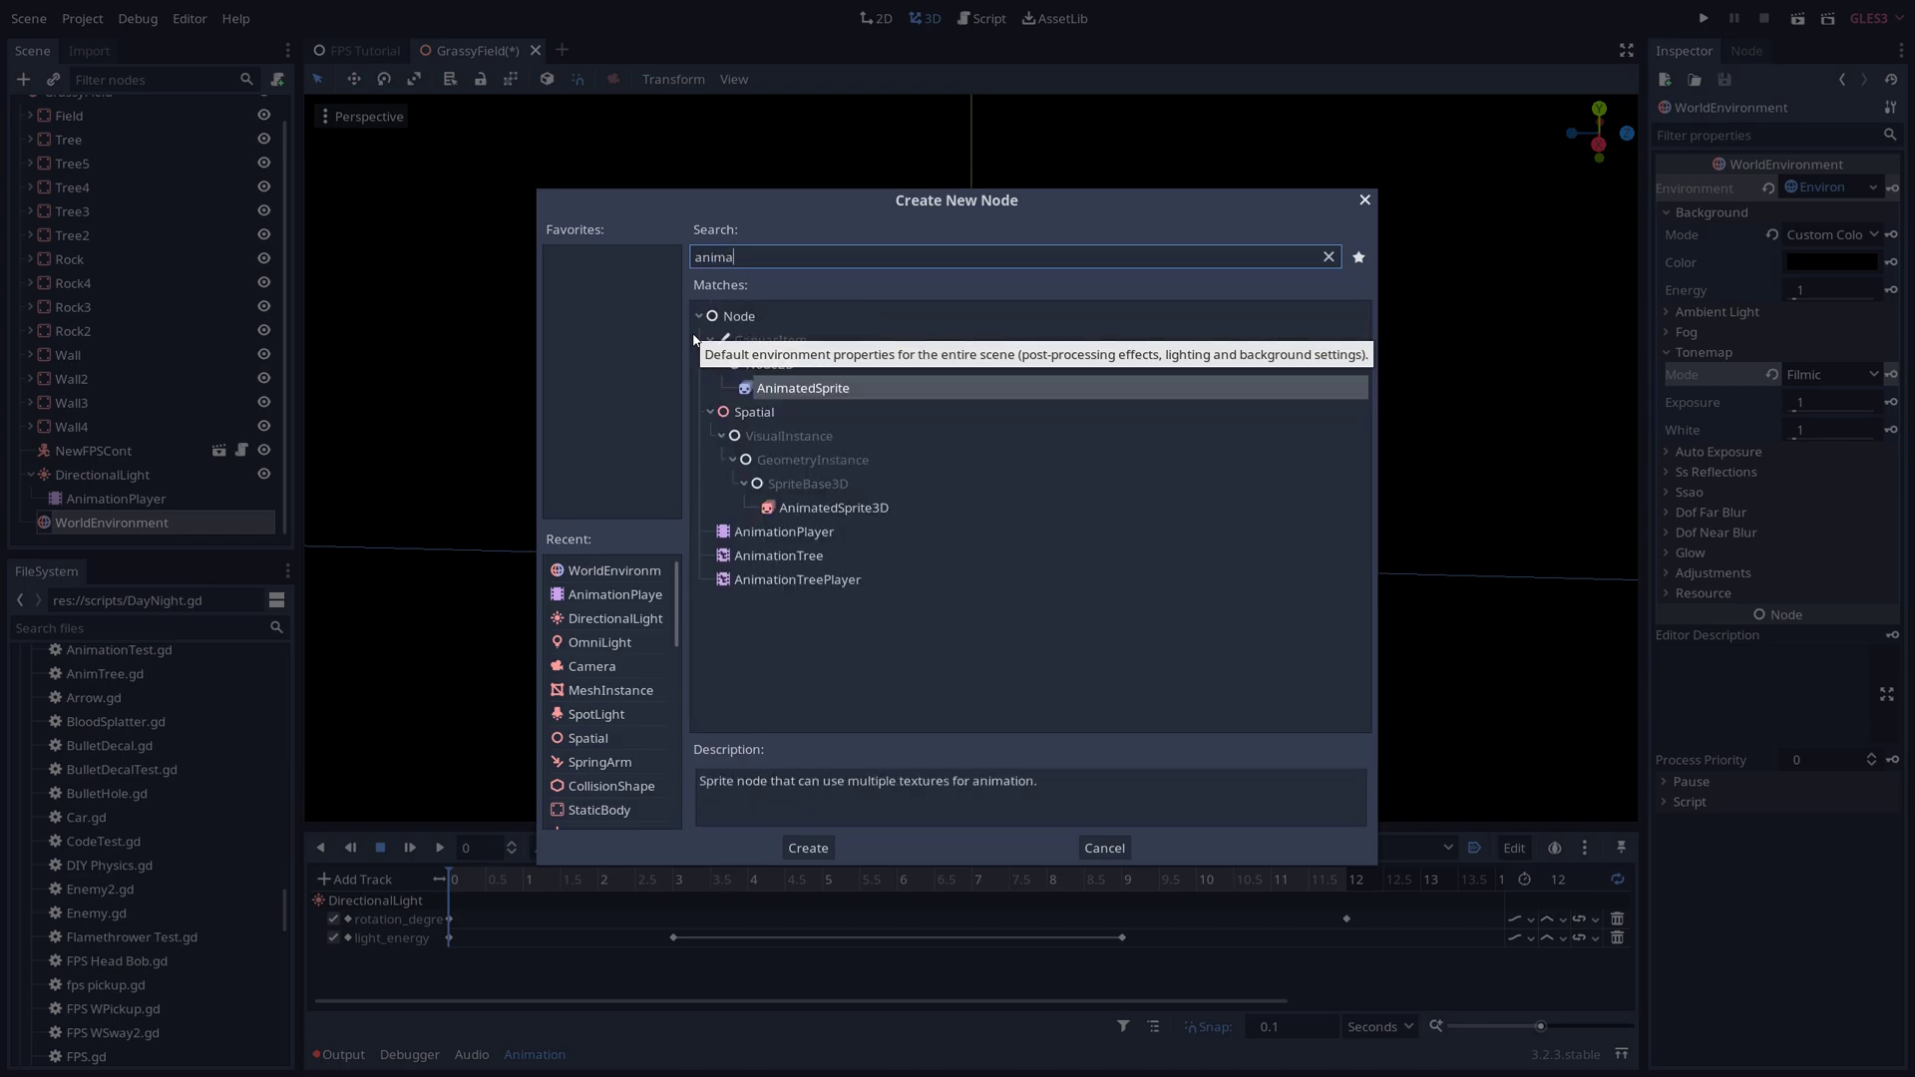
pyautogui.click(808, 848)
# - Create a new animation named SkyColor with a 12-second length
pyautogui.click(566, 848)
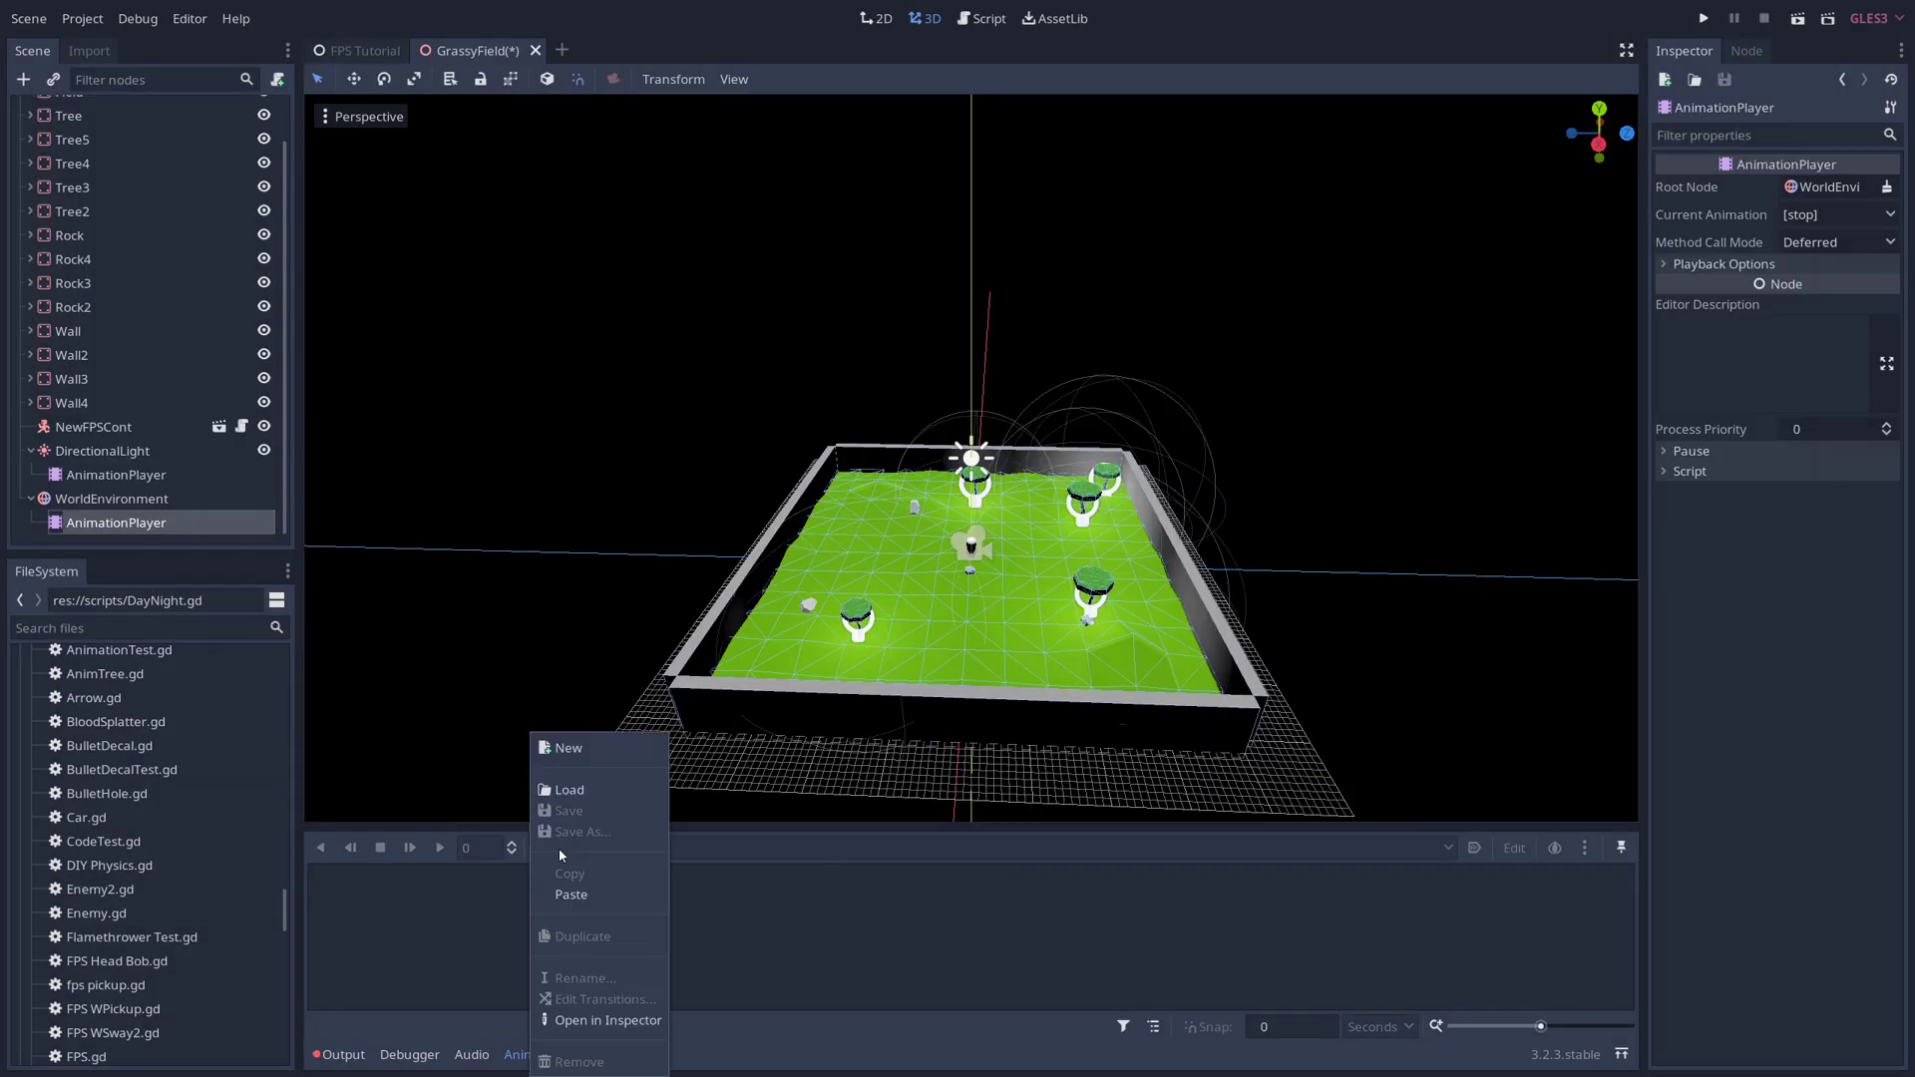
pyautogui.click(573, 744)
pyautogui.write('SkyColor')
pyautogui.press('Return')
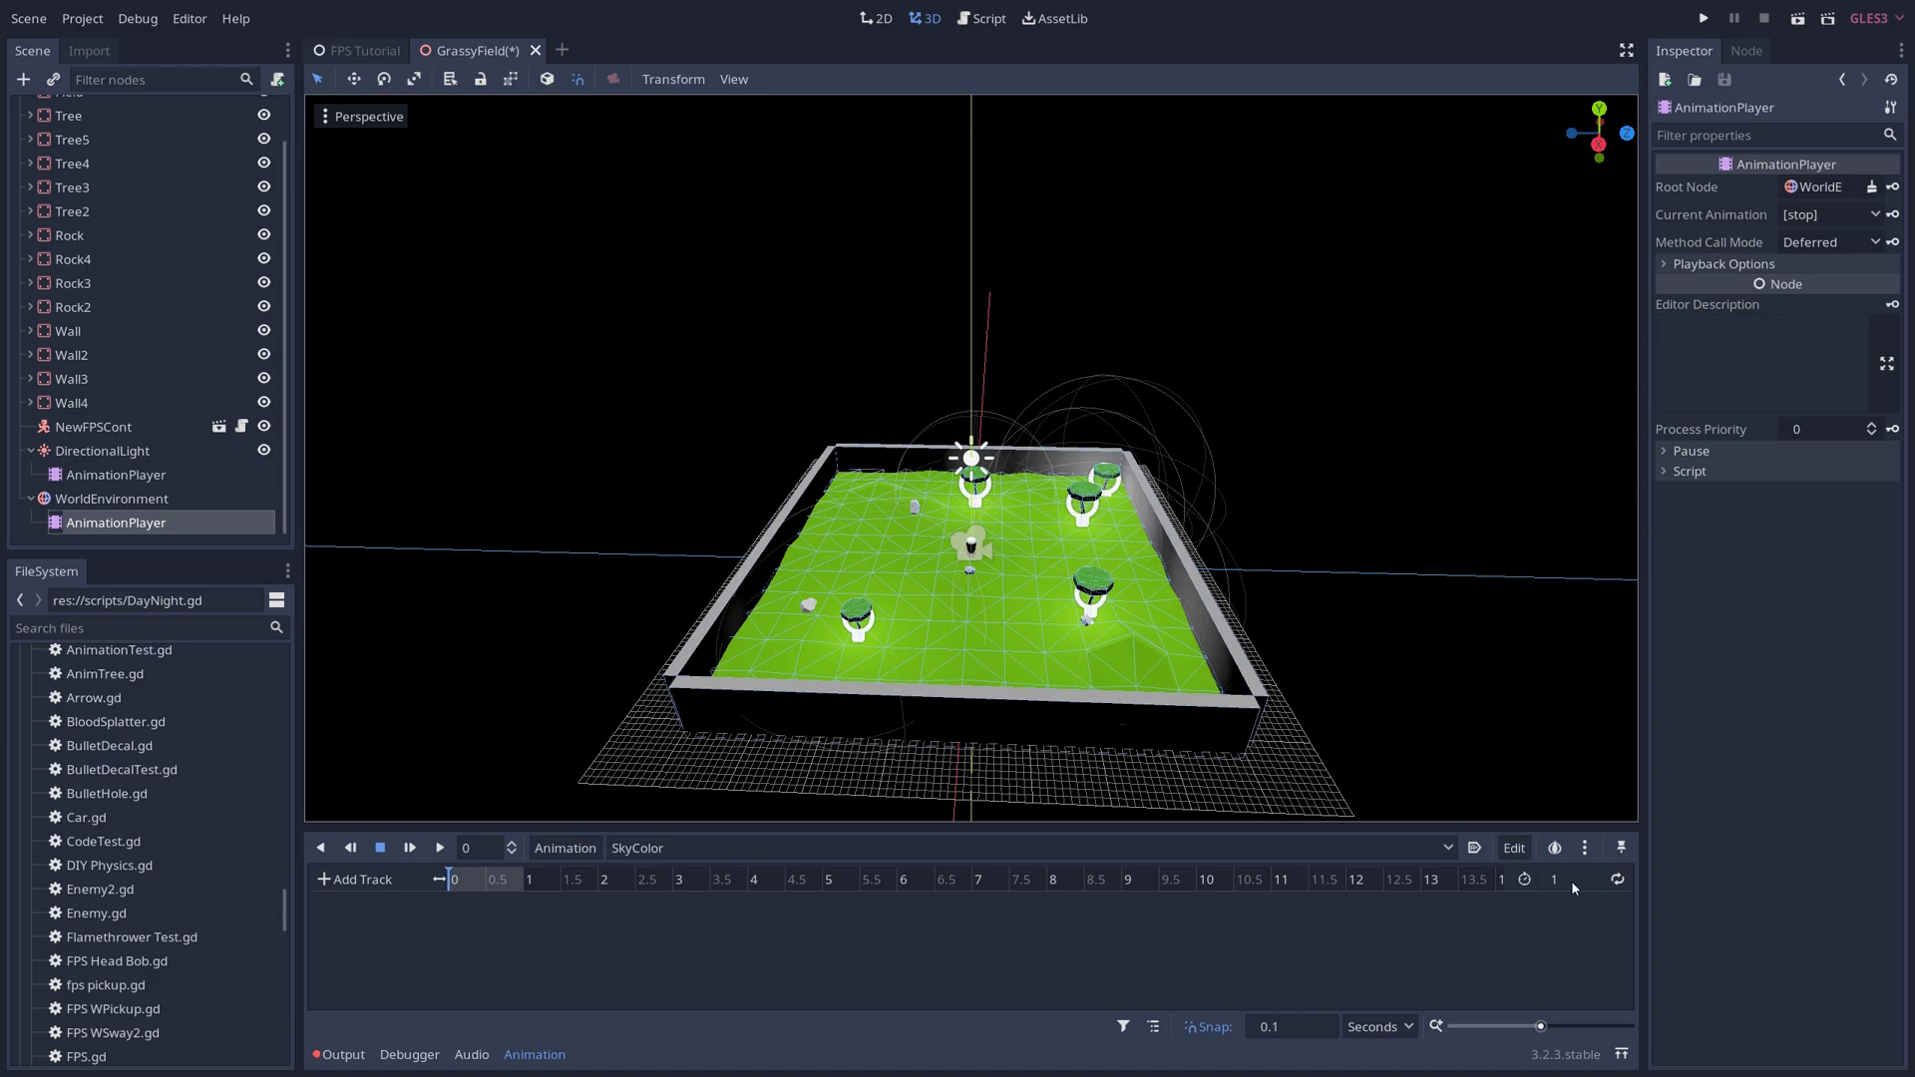
pyautogui.click(1571, 881)
pyautogui.write('12')
pyautogui.press('Return')
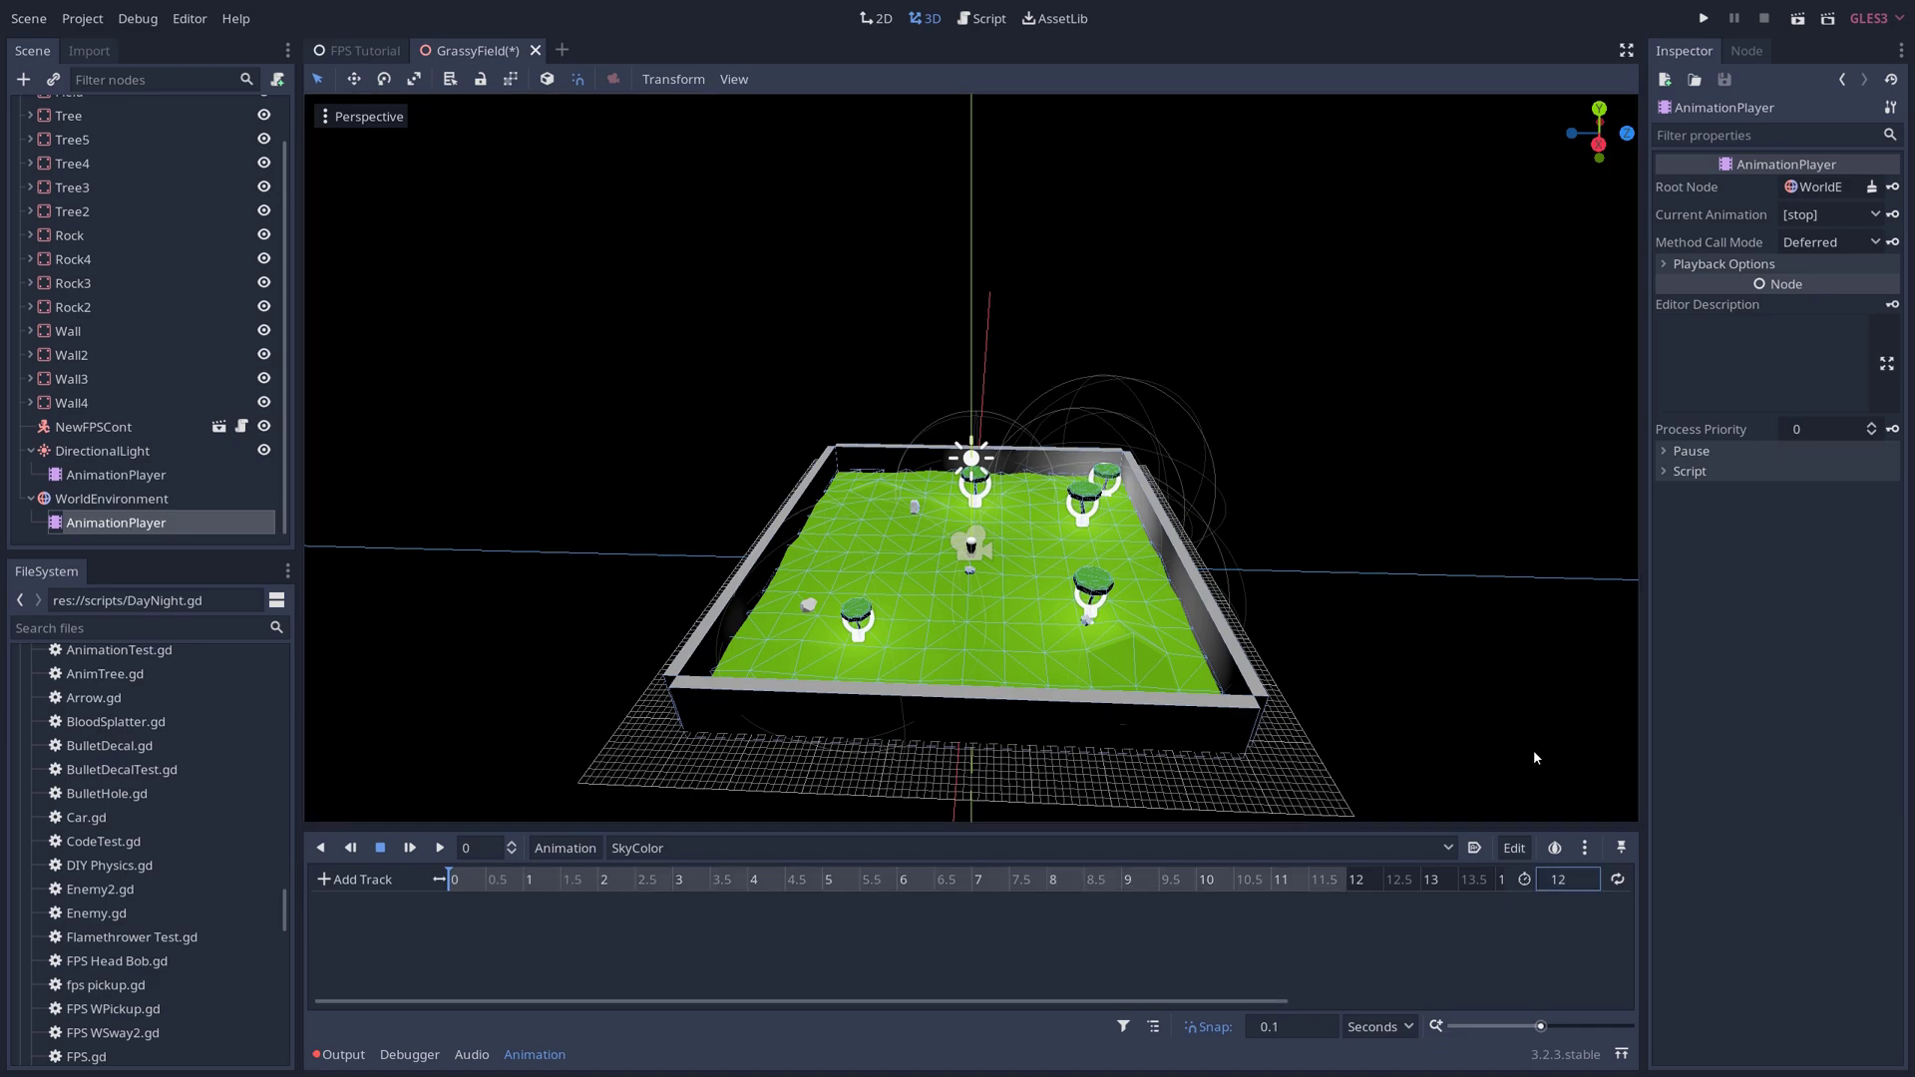
# - Set the background colour to light blue (102, 219, 246) and key it at 0 s
pyautogui.click(112, 499)
pyautogui.click(1852, 264)
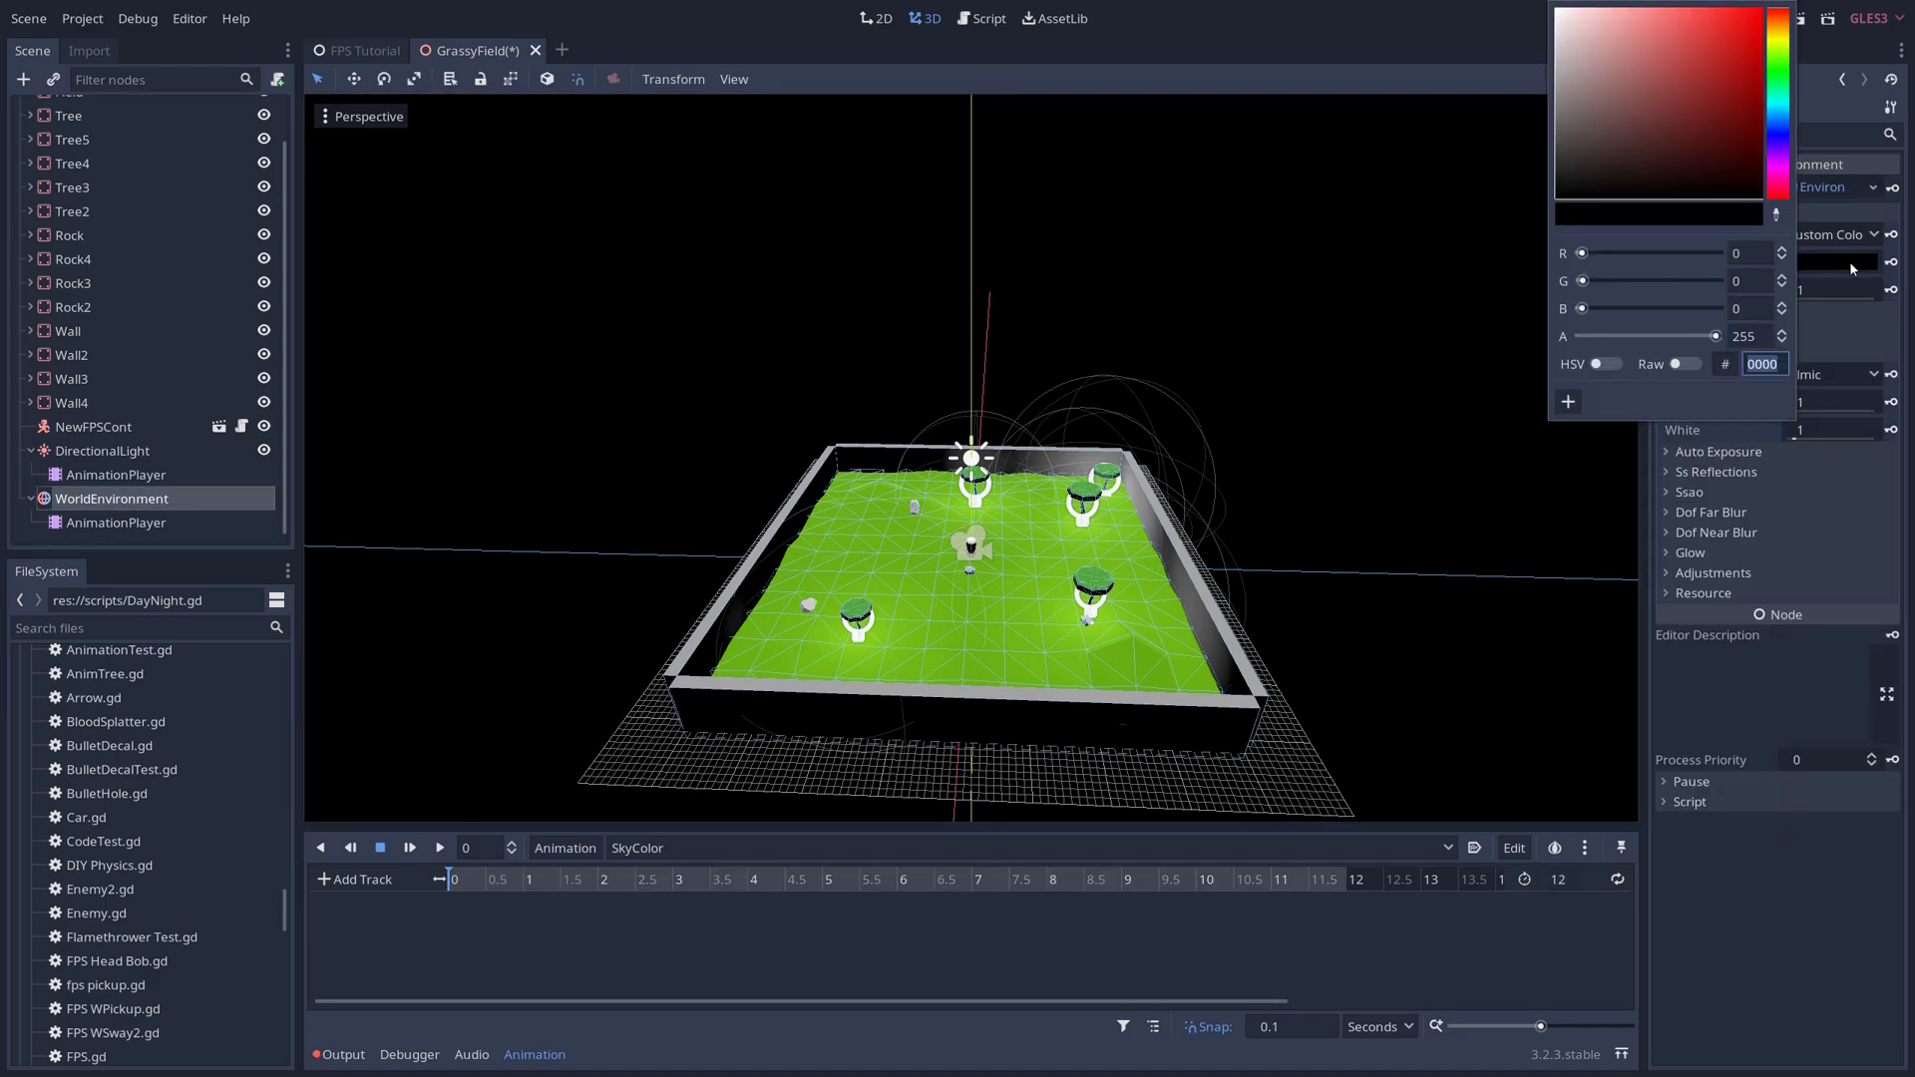
pyautogui.click(1778, 113)
pyautogui.moveTo(1746, 40); pyautogui.dragTo(1679, 15)
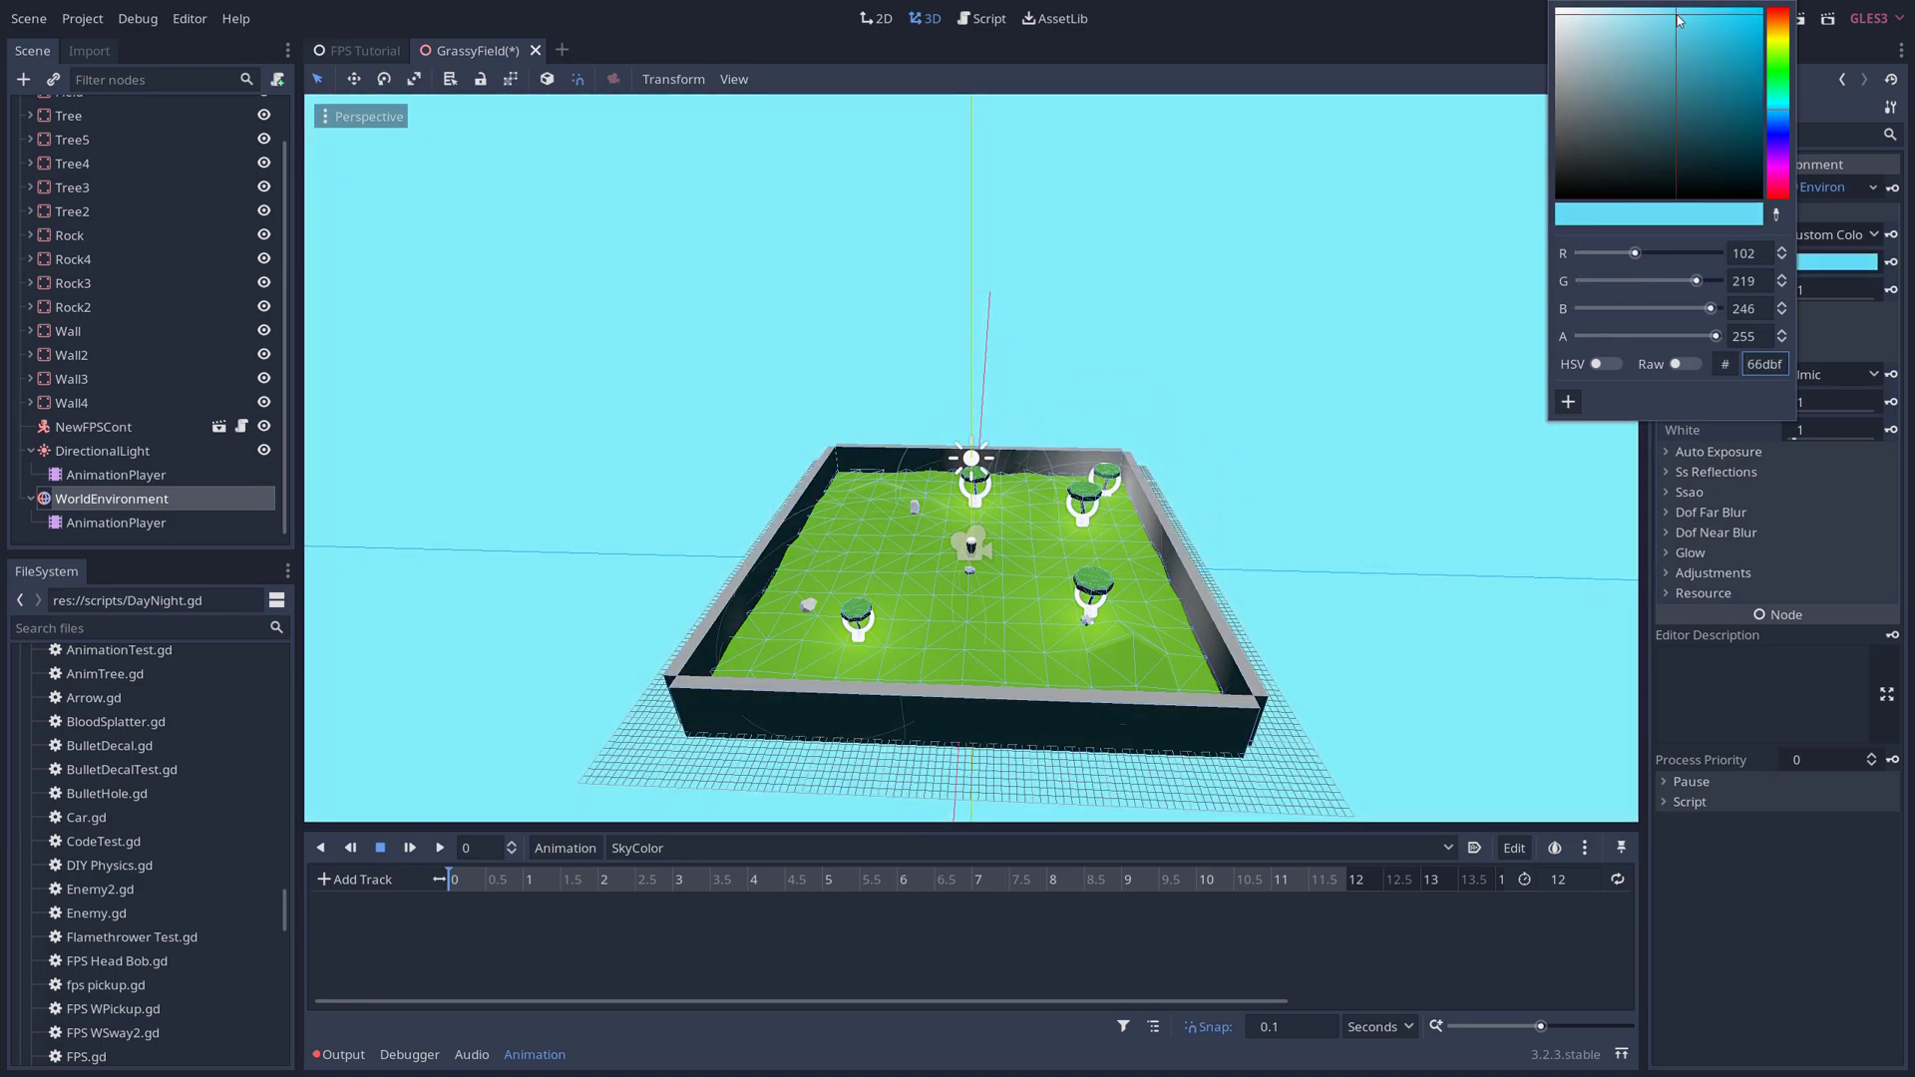
pyautogui.click(1452, 267)
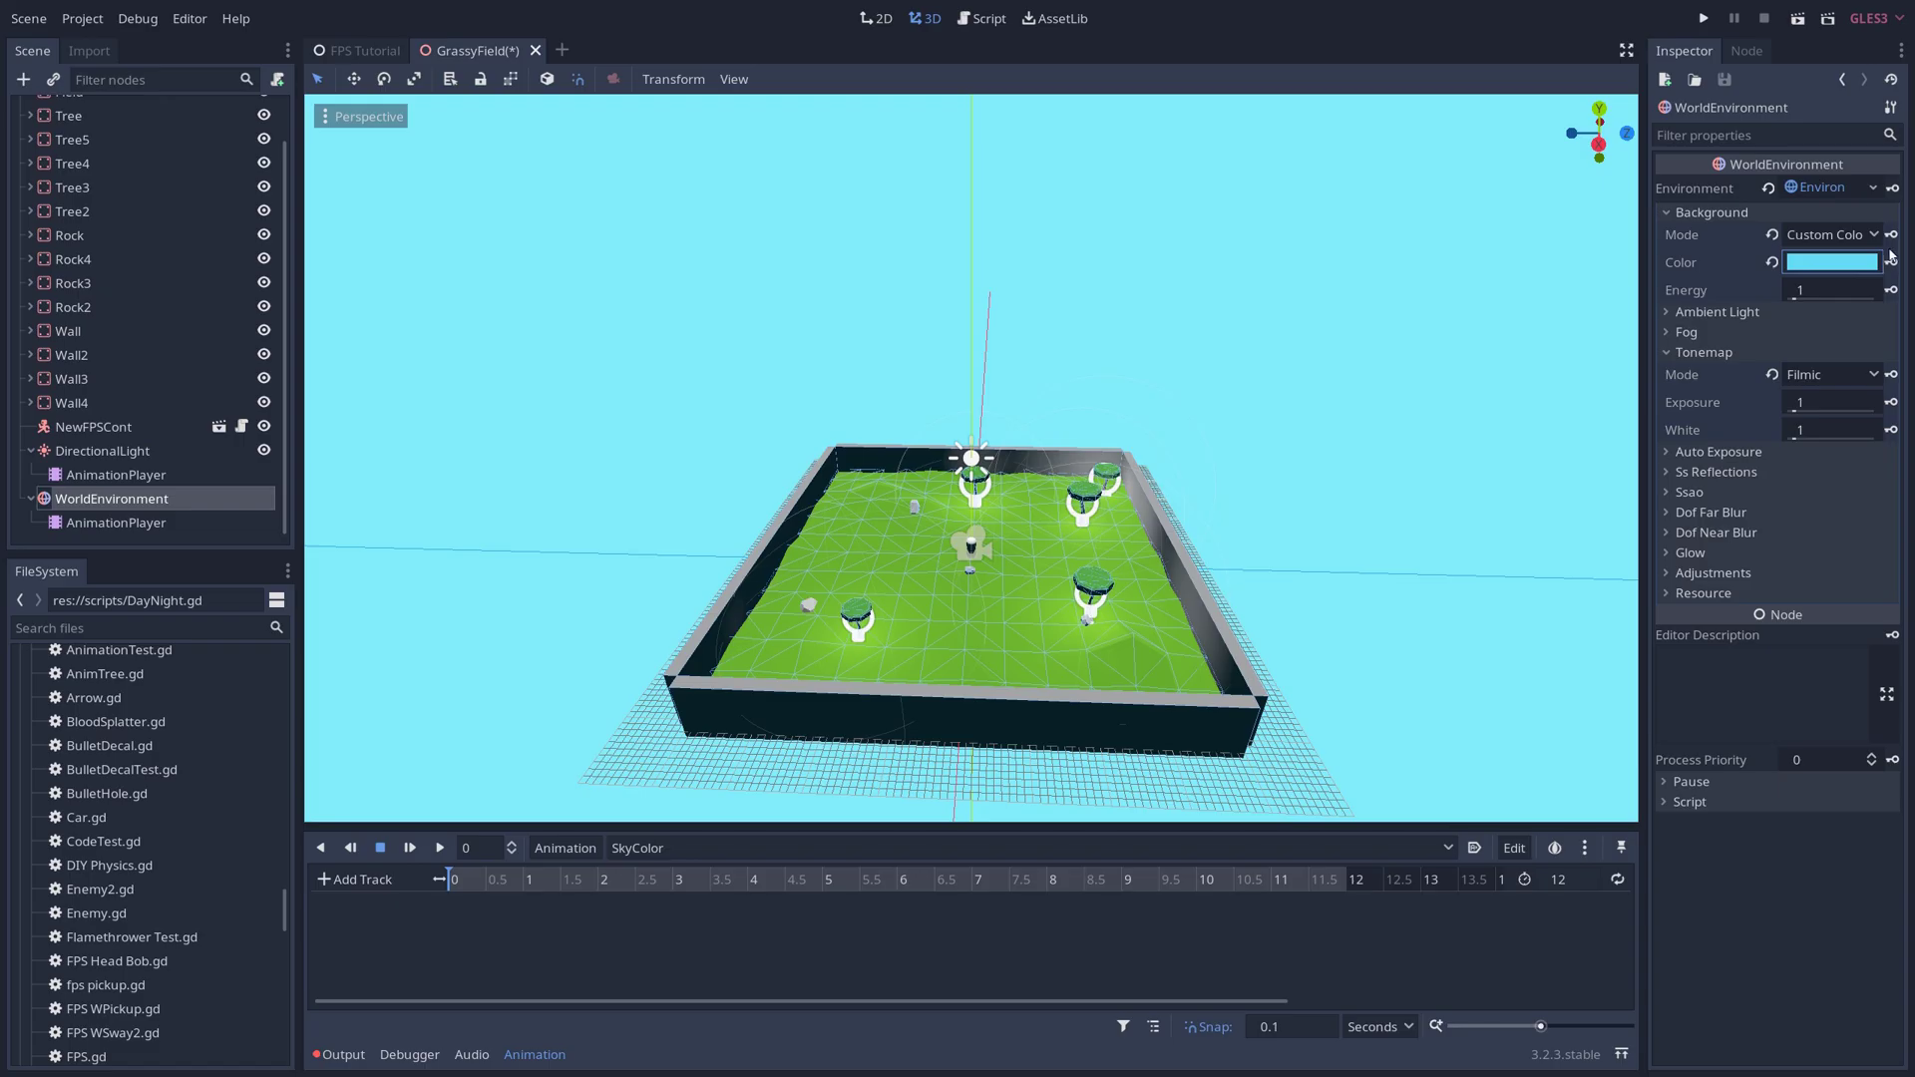
pyautogui.click(1890, 262)
pyautogui.click(866, 568)
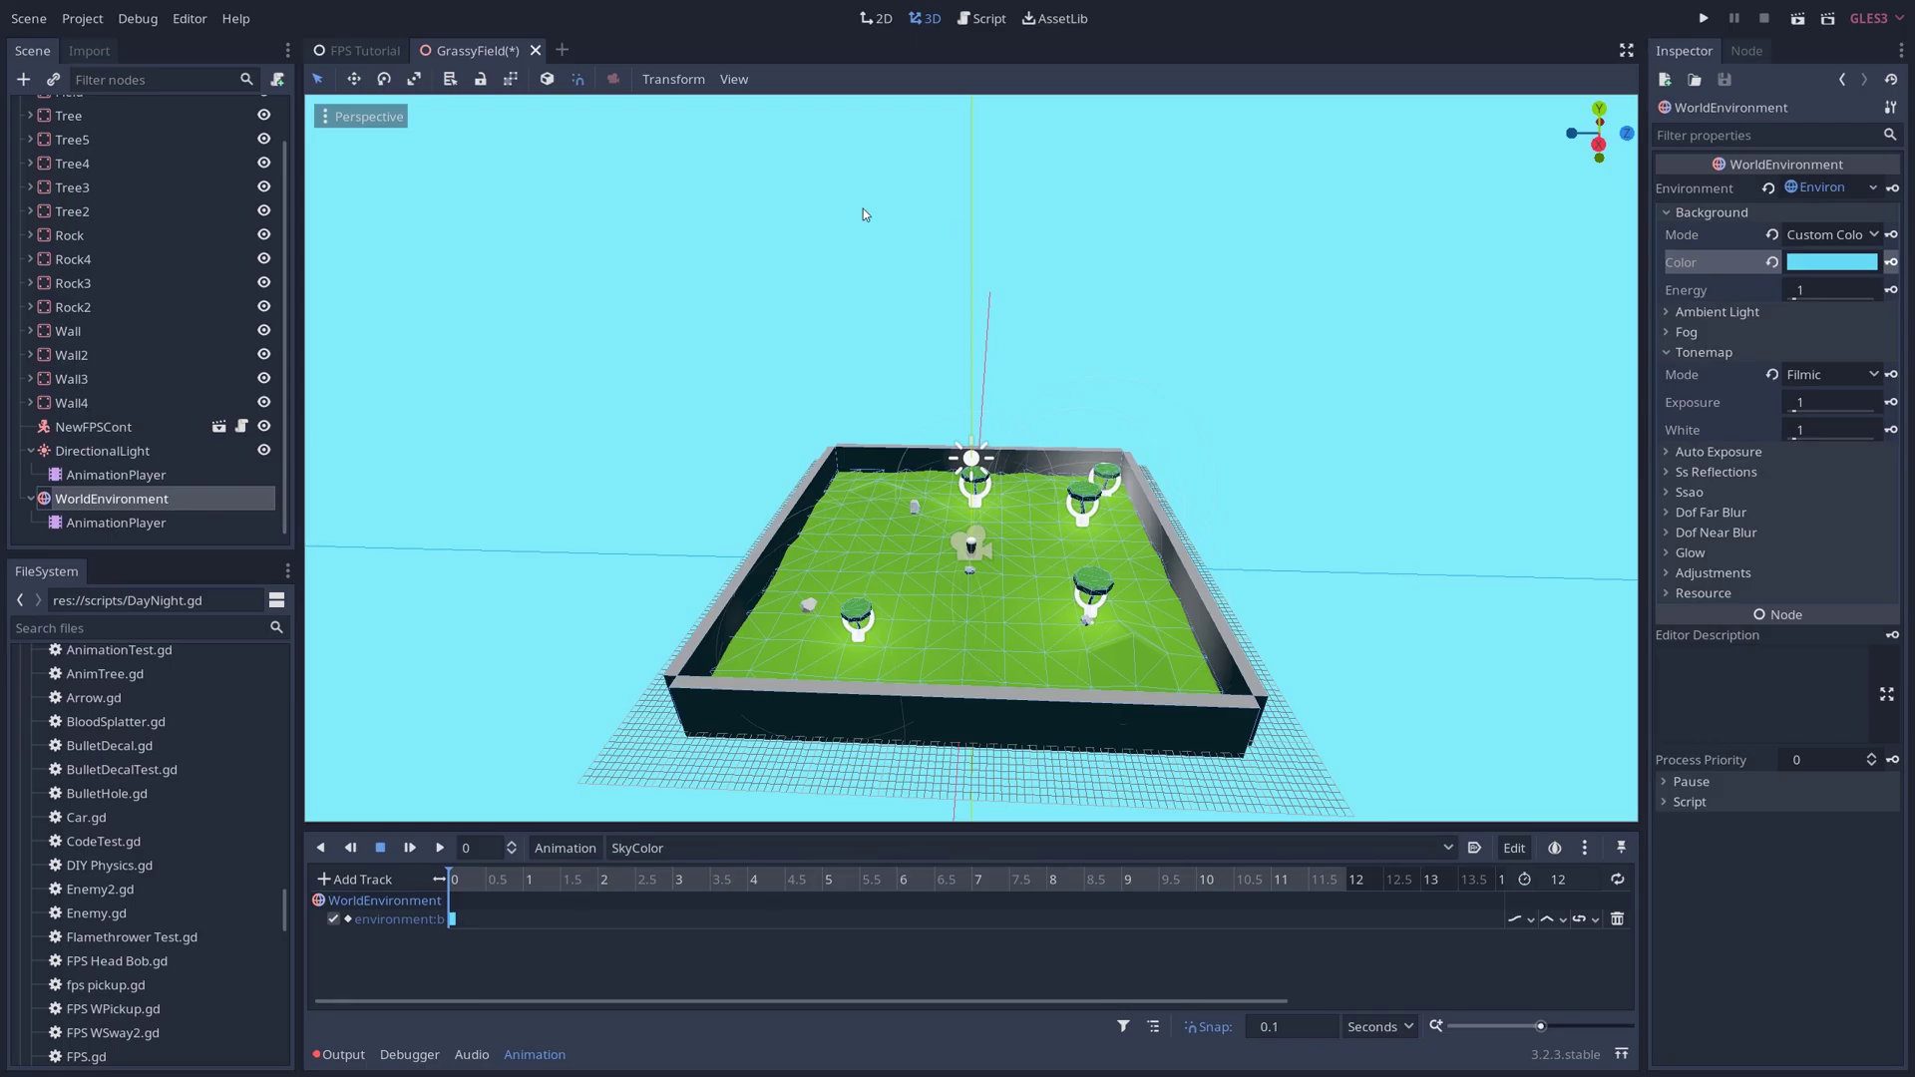
# - Preview the SunRotate lighting at about 6 seconds, then switch to the SkyColor AnimationPlayer
pyautogui.click(144, 483)
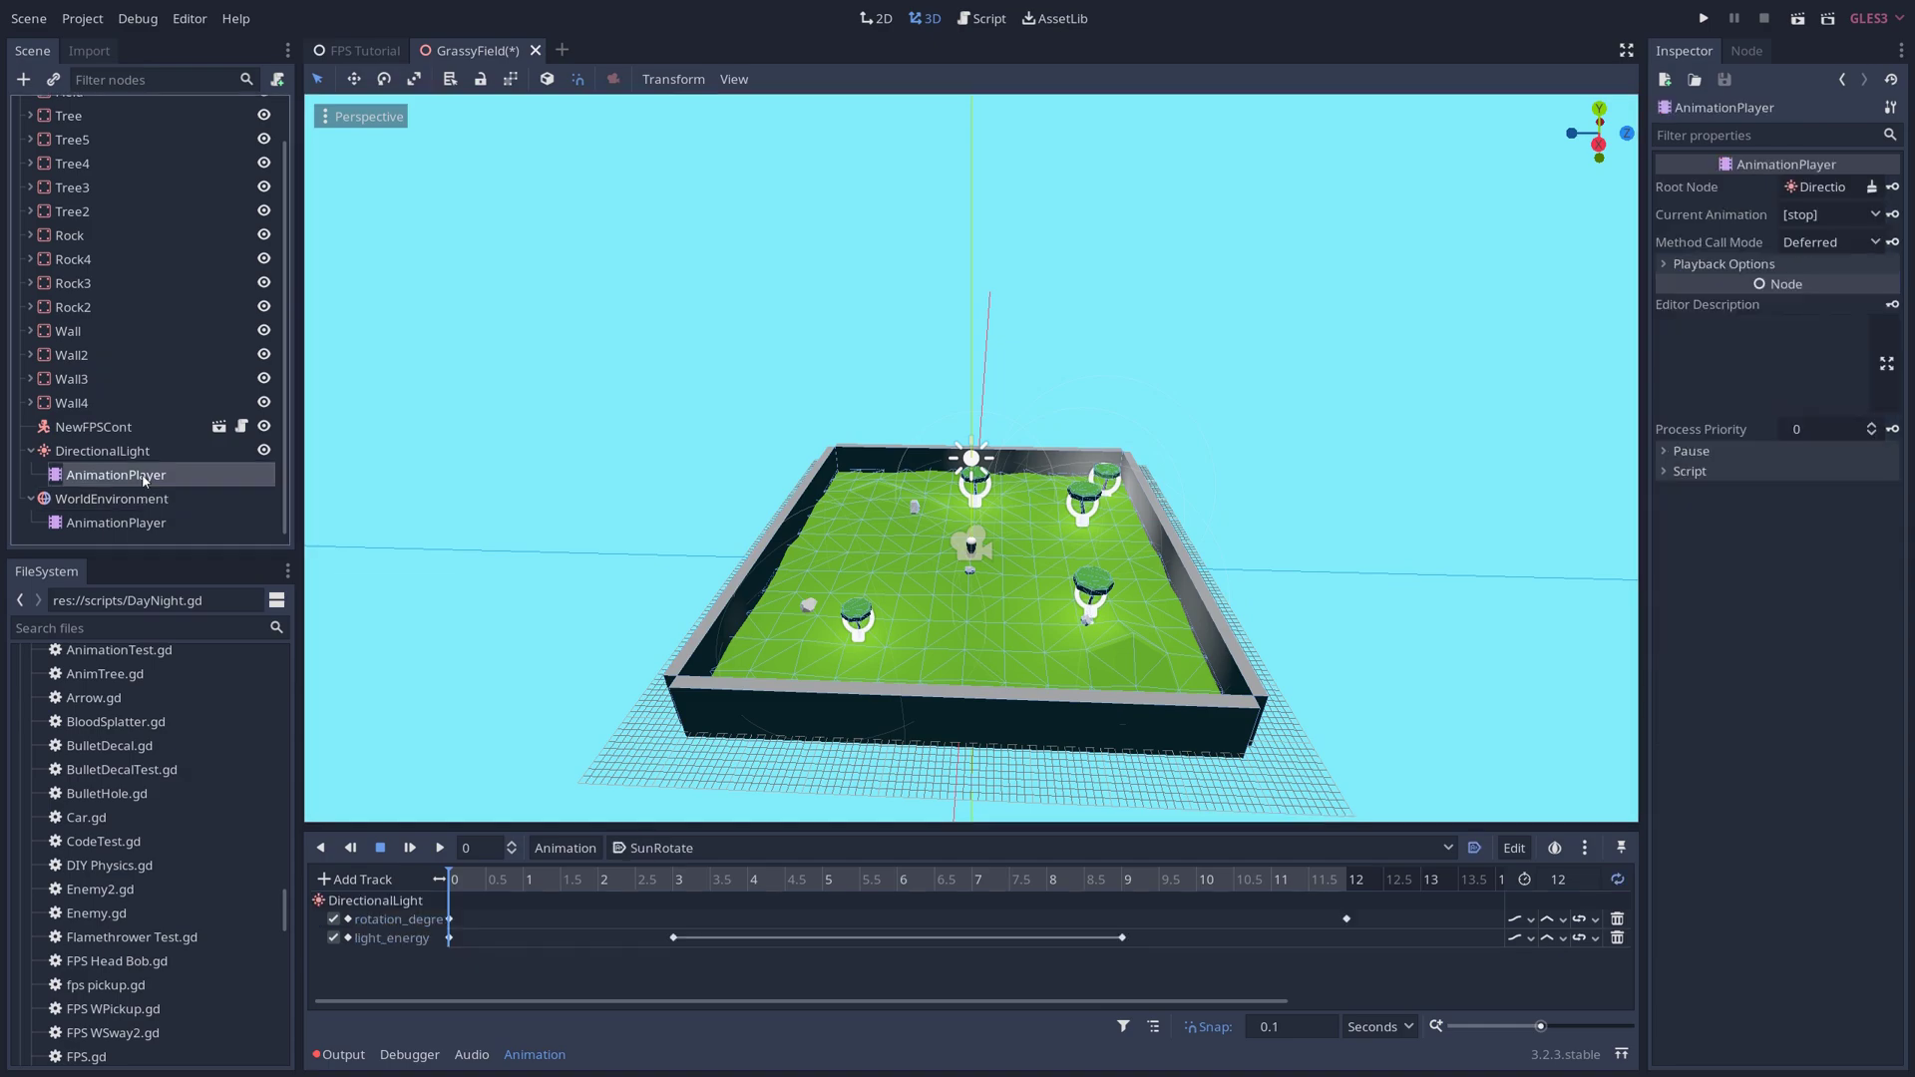
pyautogui.moveTo(504, 882); pyautogui.dragTo(901, 884)
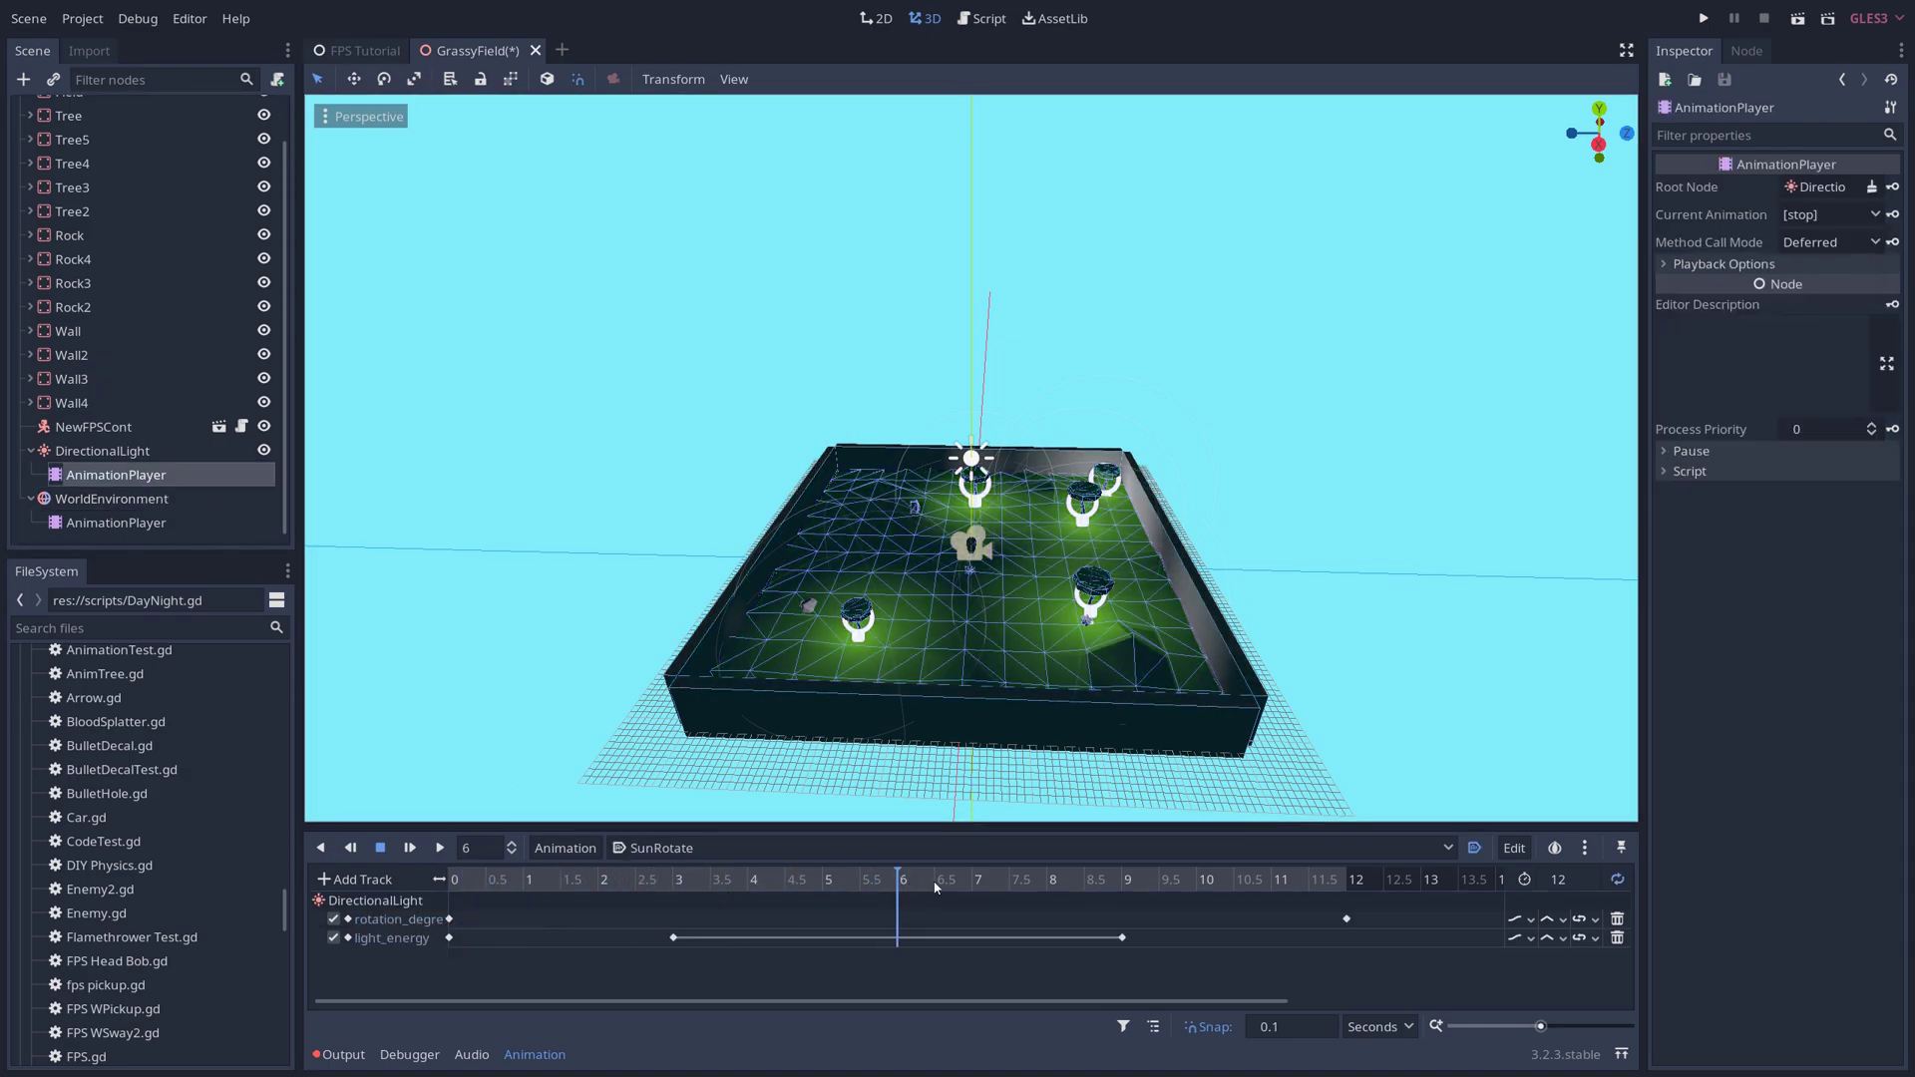
pyautogui.click(108, 525)
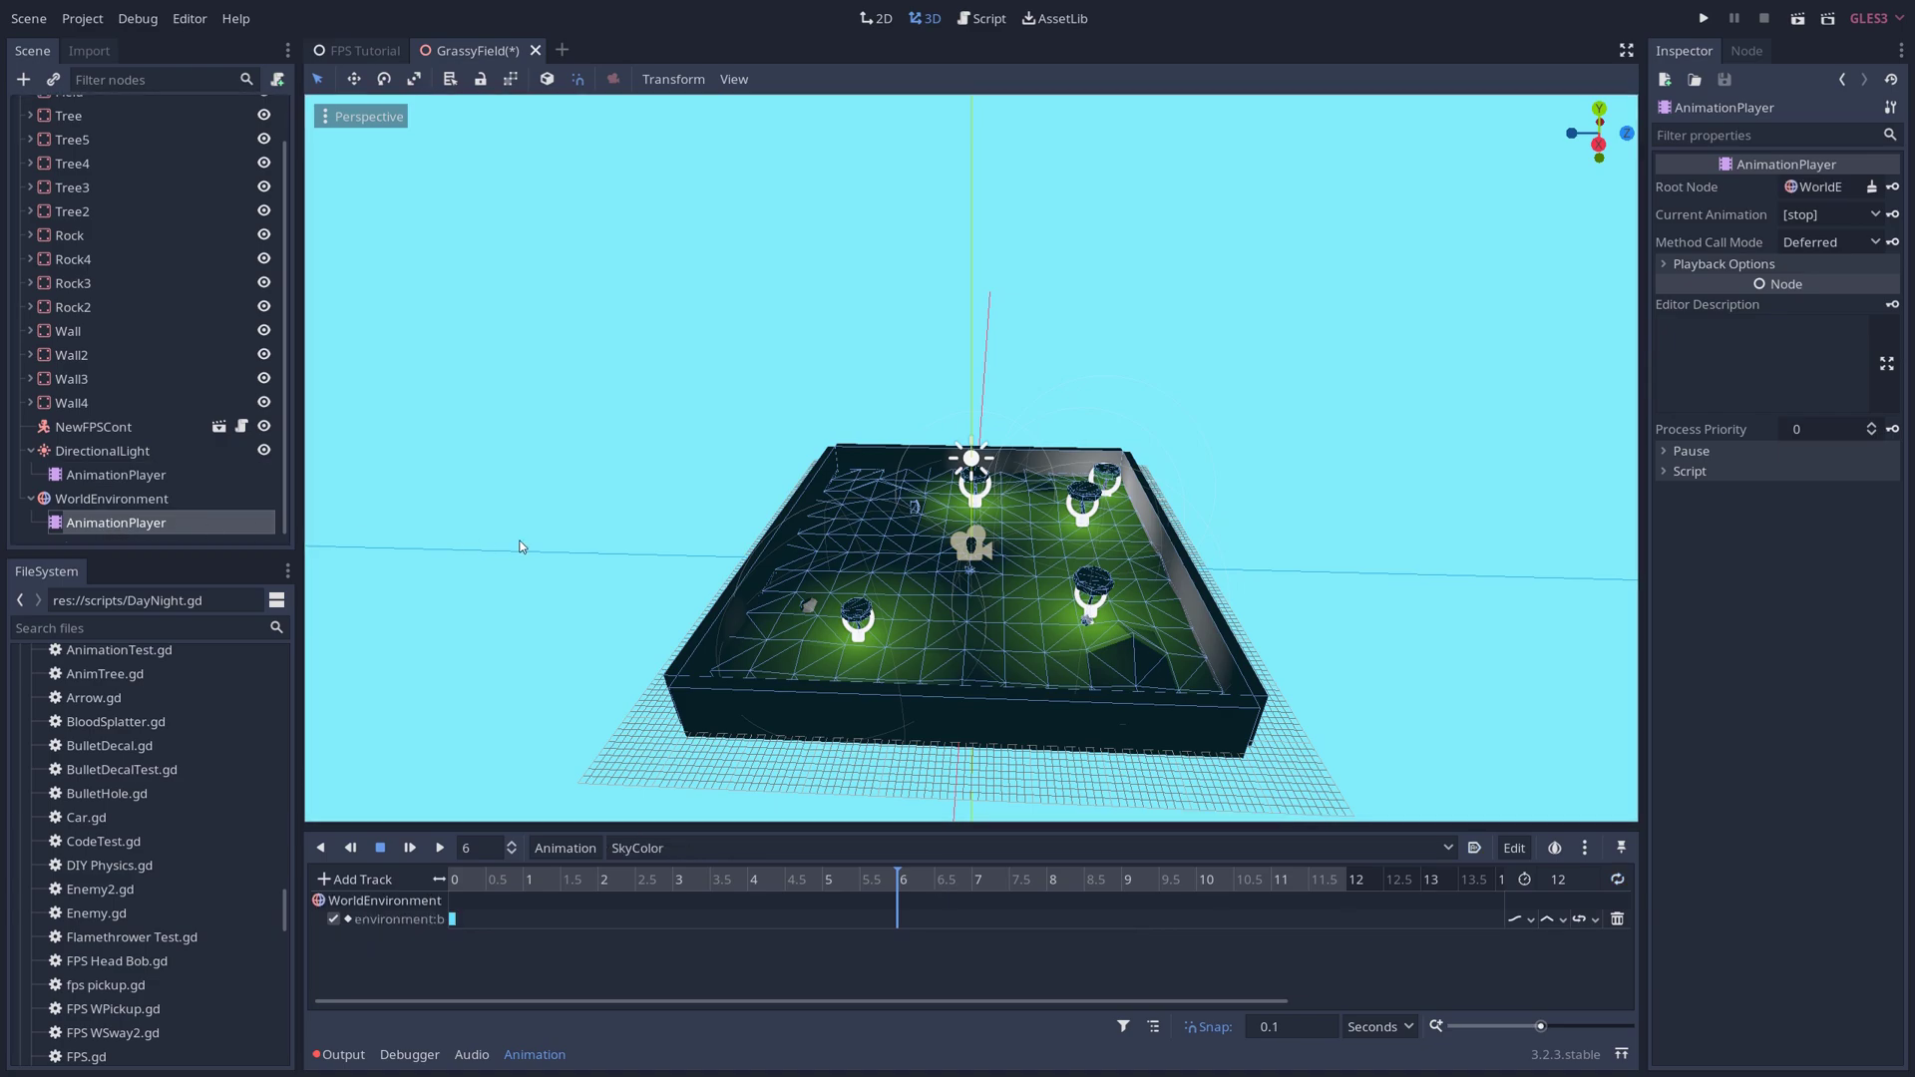
# - Change the sky background to navy (12, 14, 58) and key it at 6 seconds
pyautogui.click(128, 500)
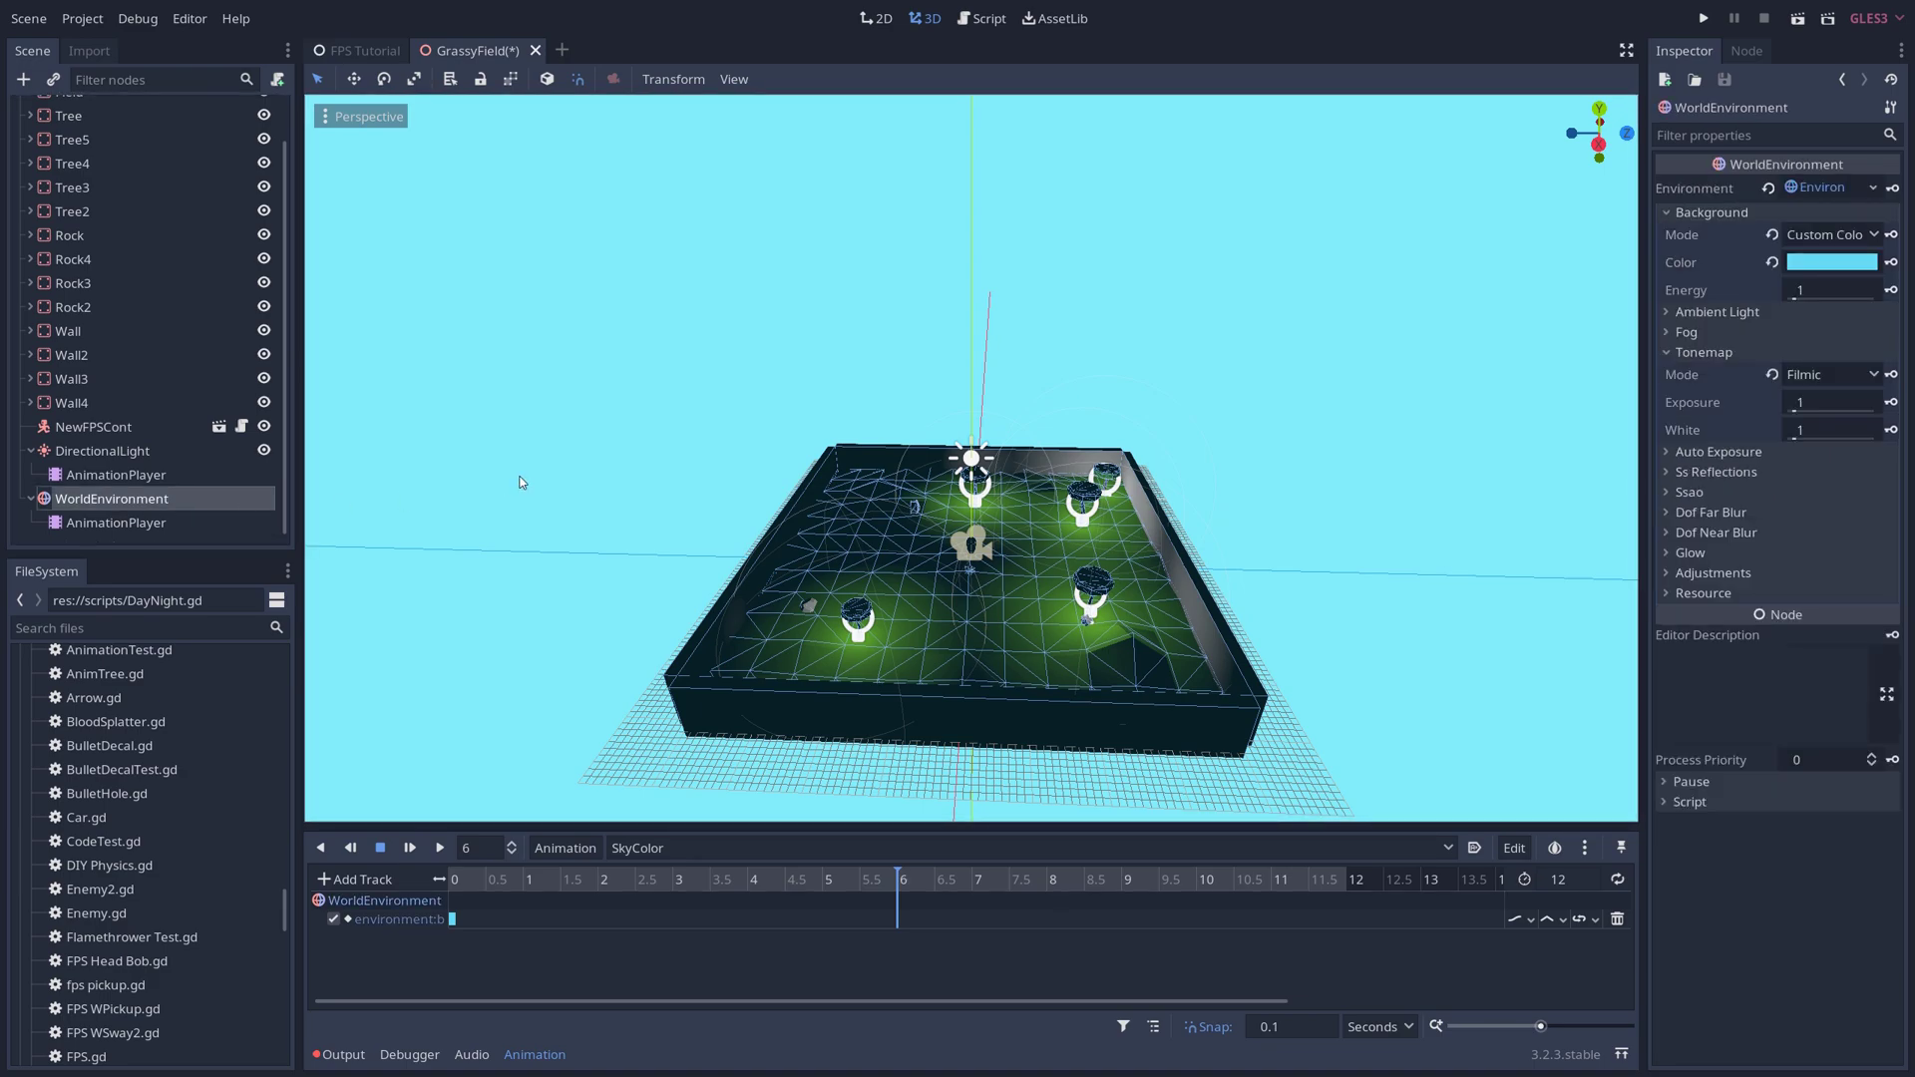
pyautogui.click(1831, 263)
pyautogui.click(1777, 130)
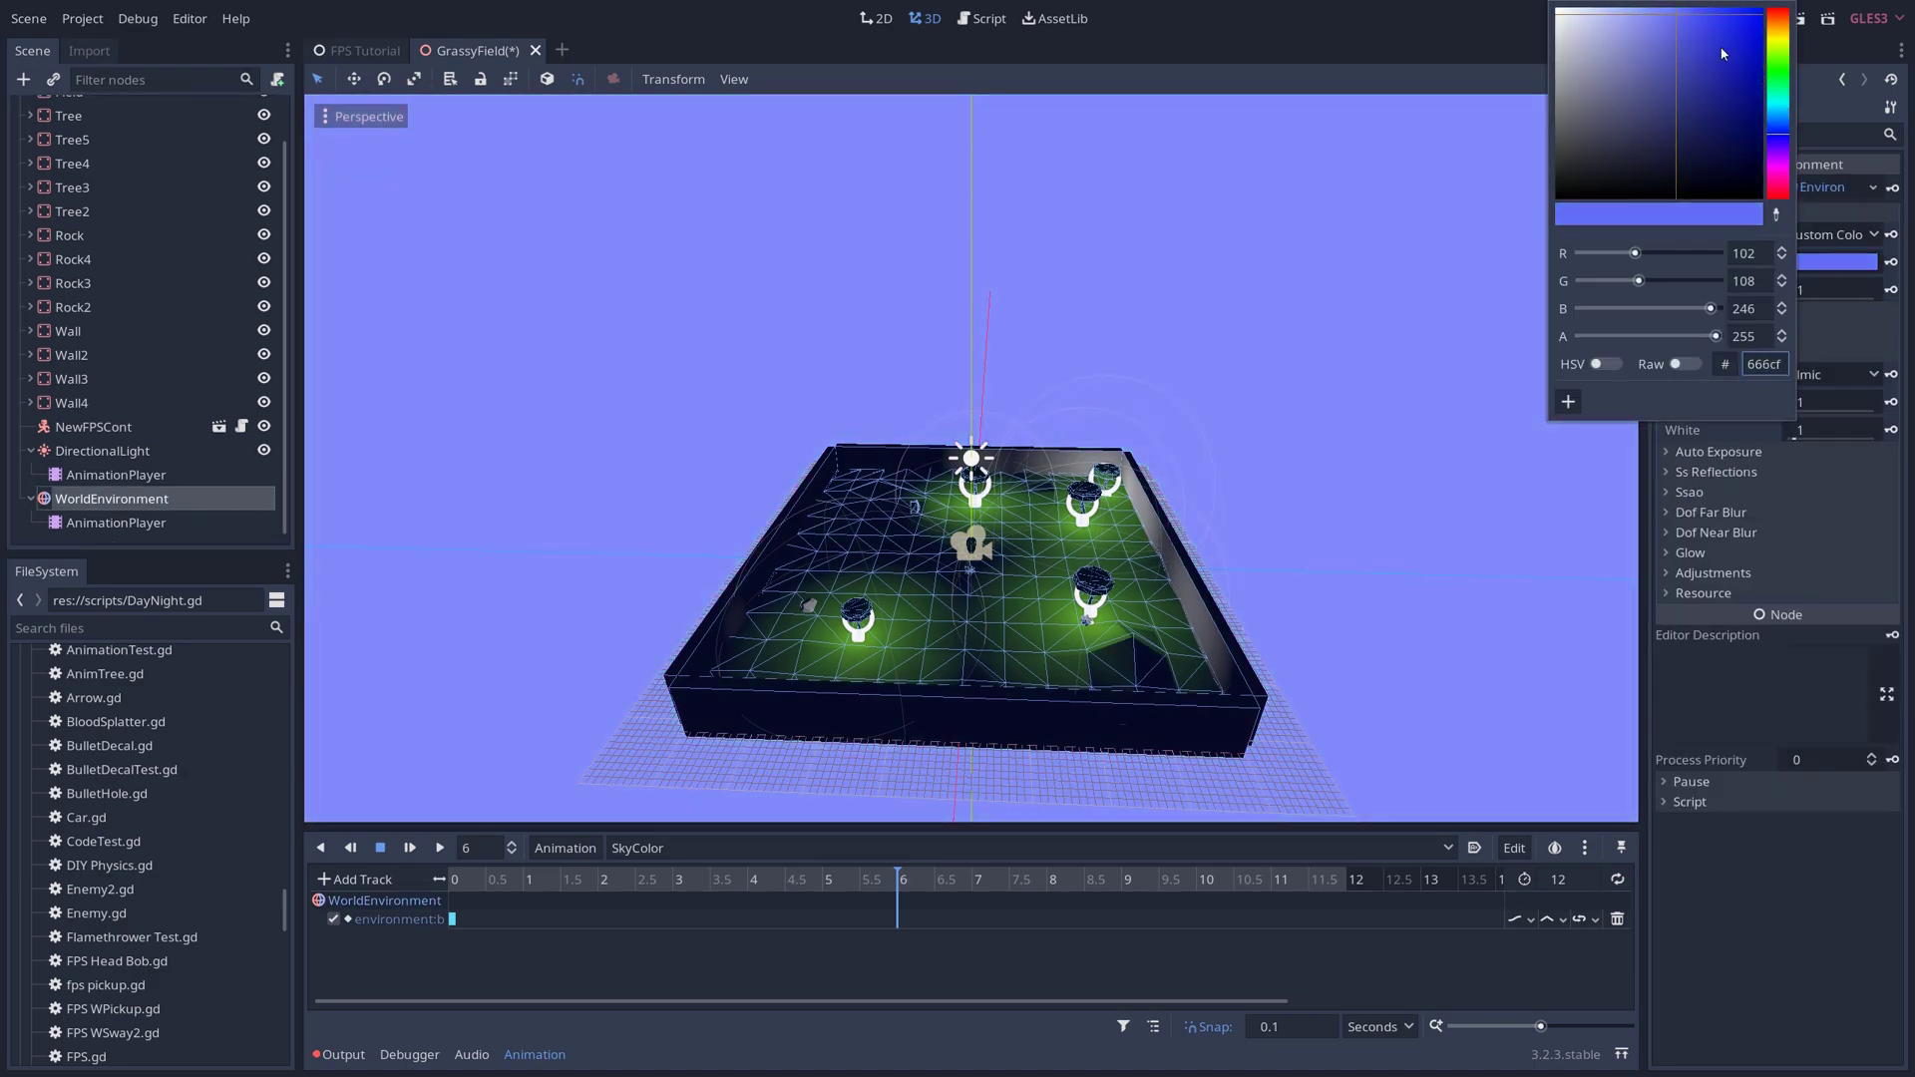
pyautogui.moveTo(1731, 60); pyautogui.dragTo(1719, 157)
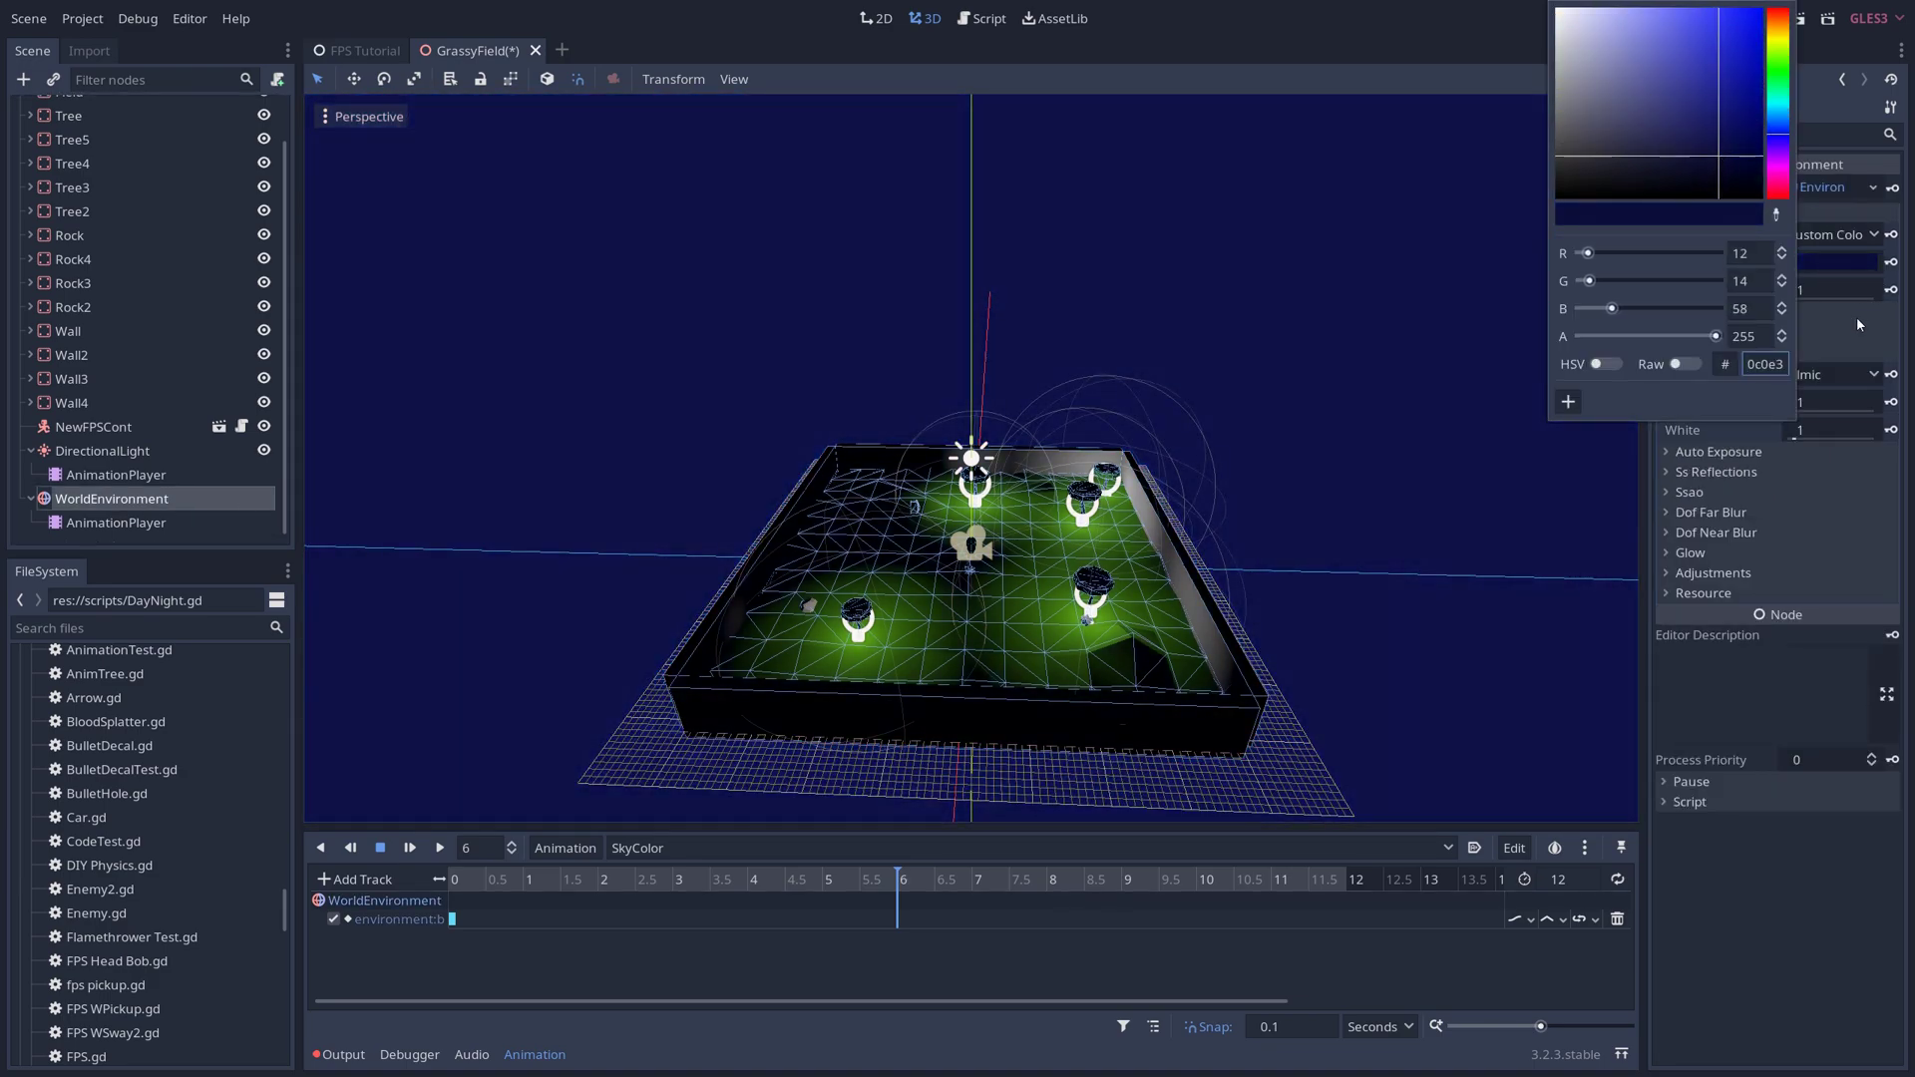
pyautogui.click(1764, 364)
pyautogui.click(1893, 265)
pyautogui.click(1893, 266)
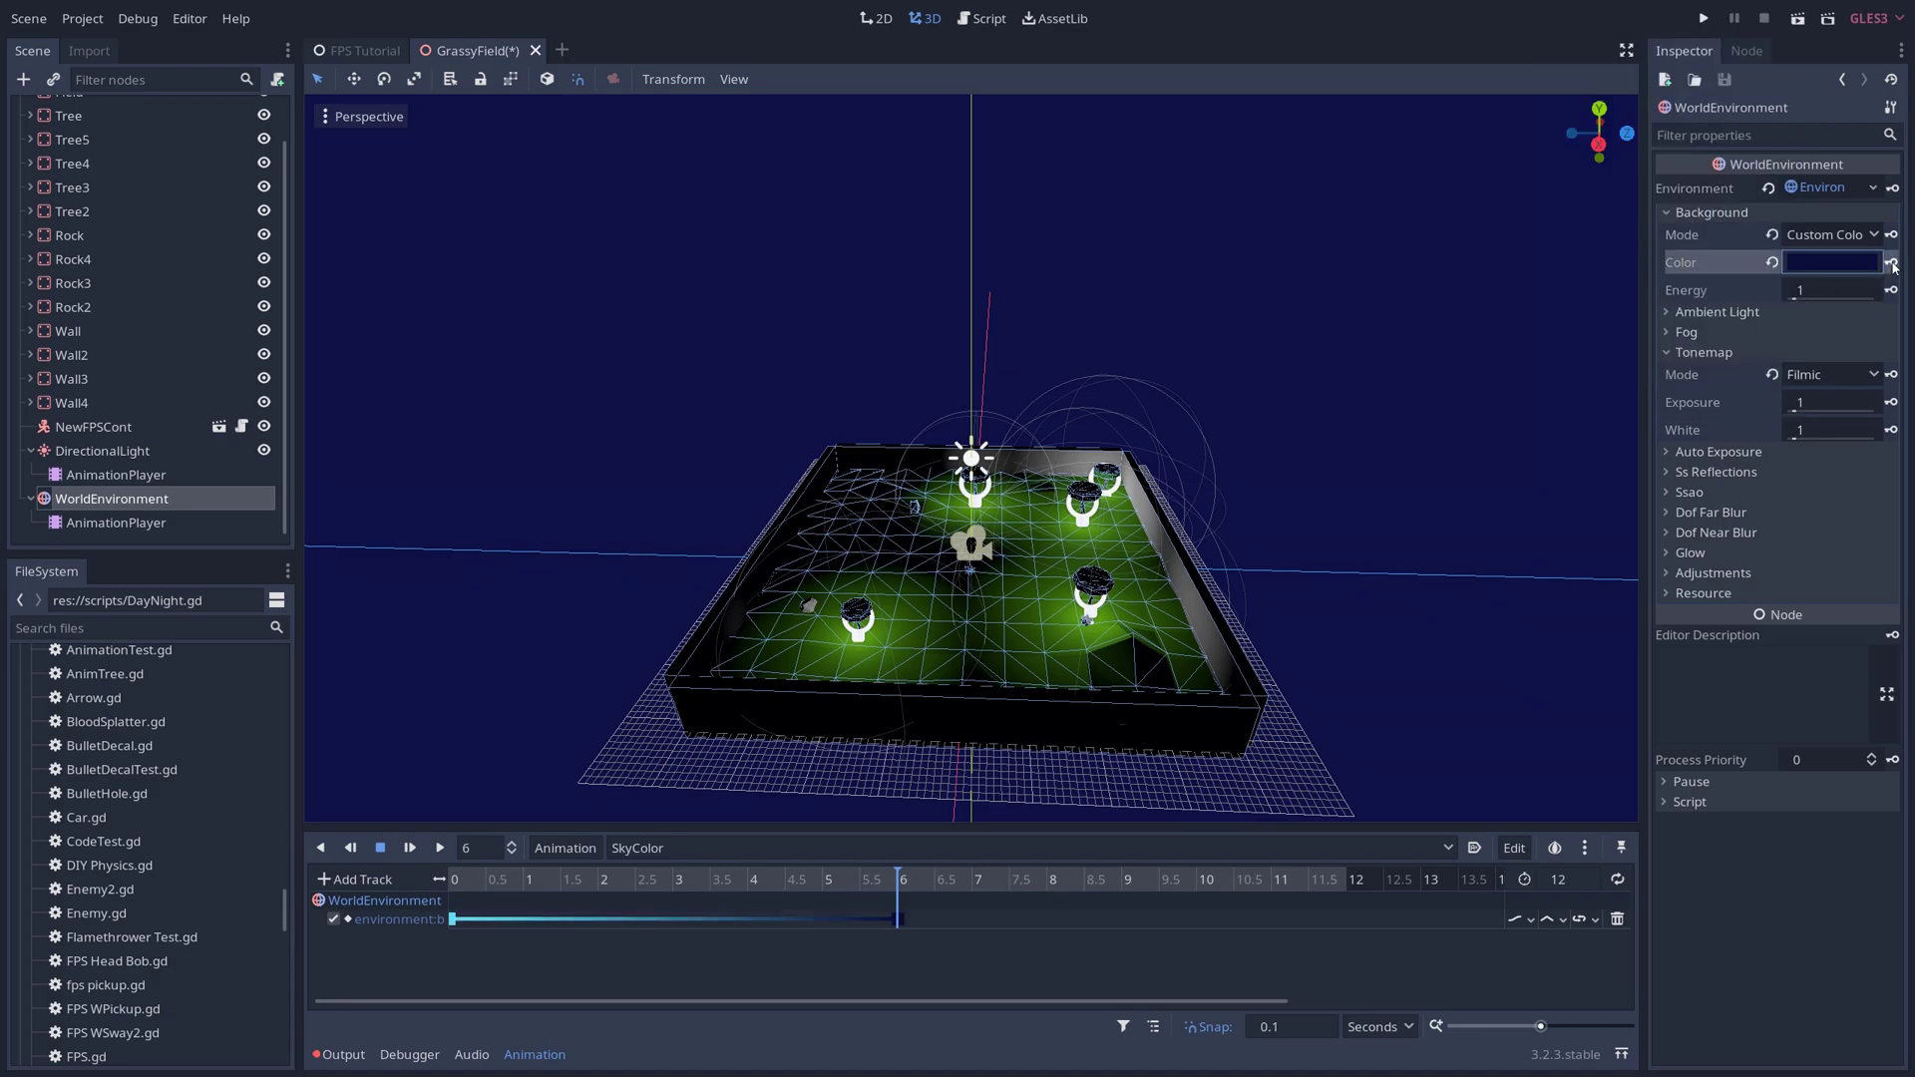
pyautogui.click(860, 881)
pyautogui.moveTo(818, 884); pyautogui.dragTo(898, 877)
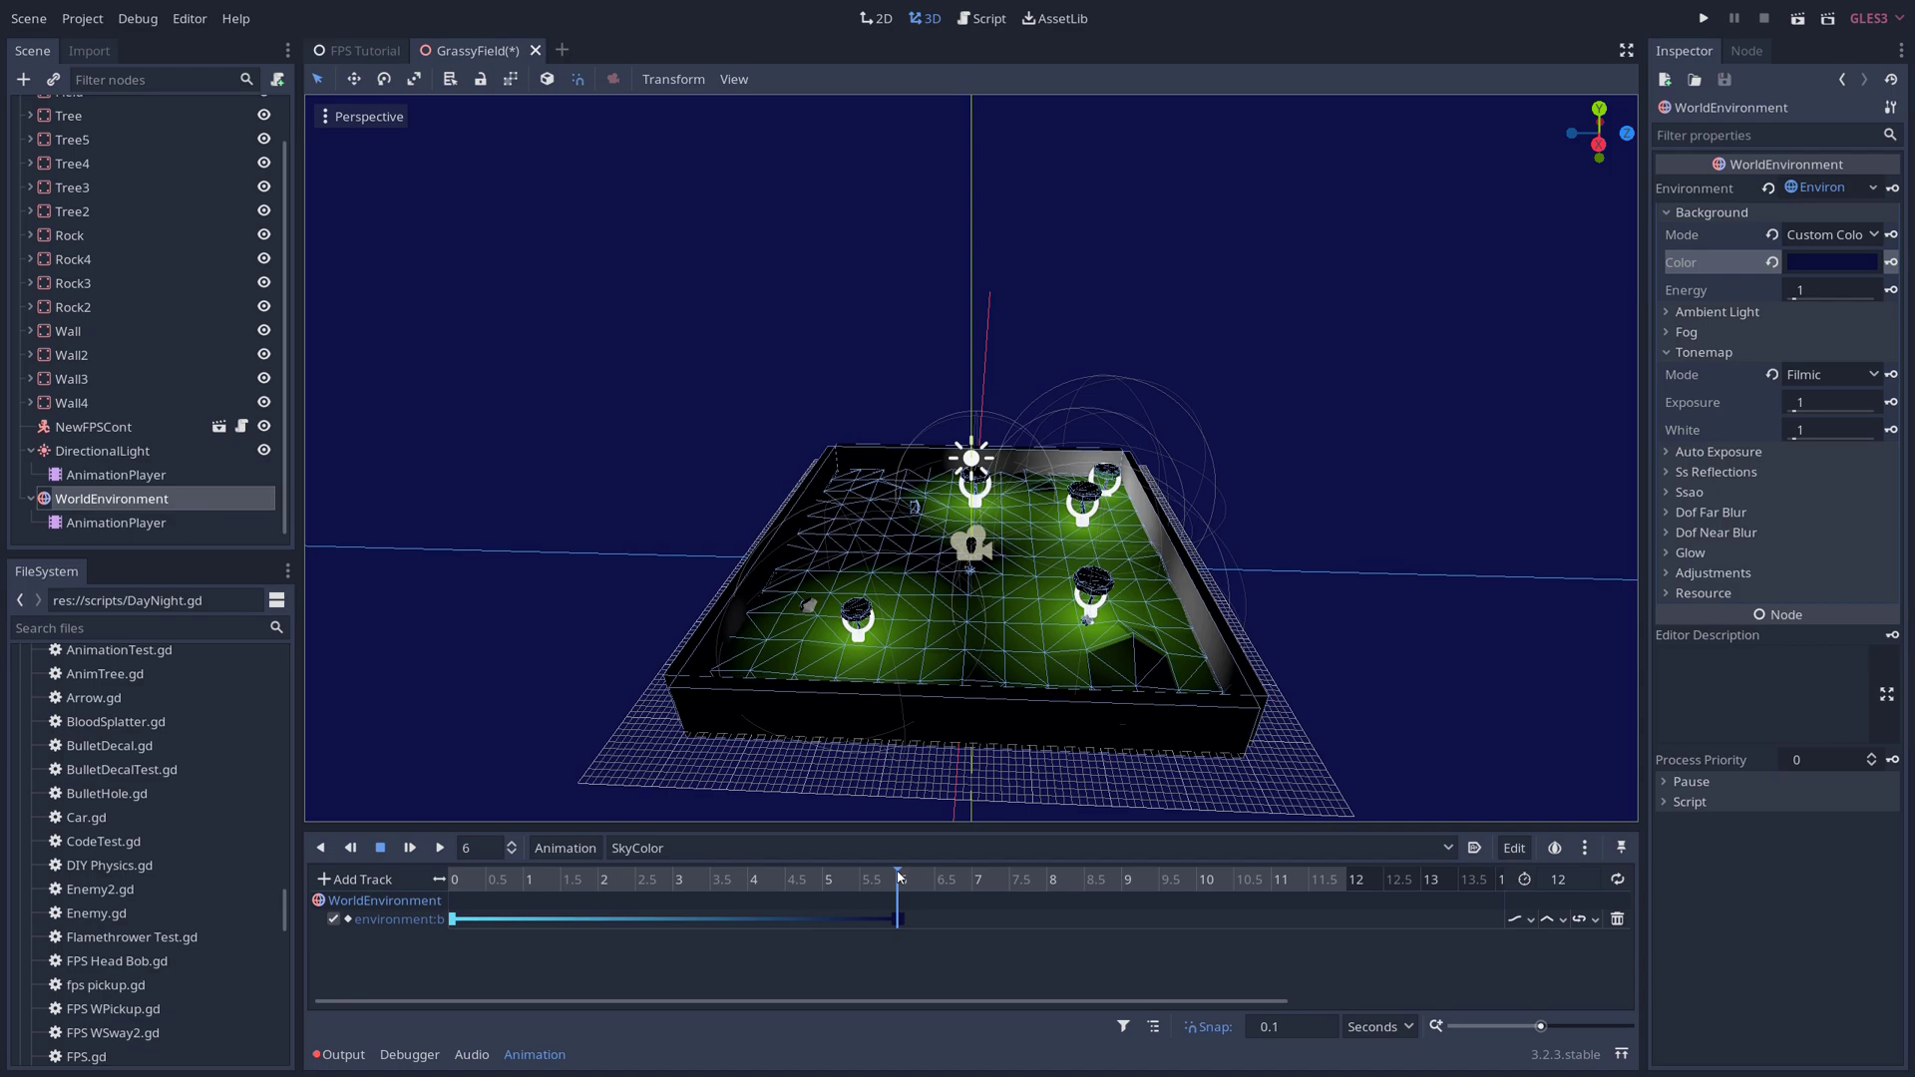
pyautogui.moveTo(897, 877); pyautogui.dragTo(485, 903)
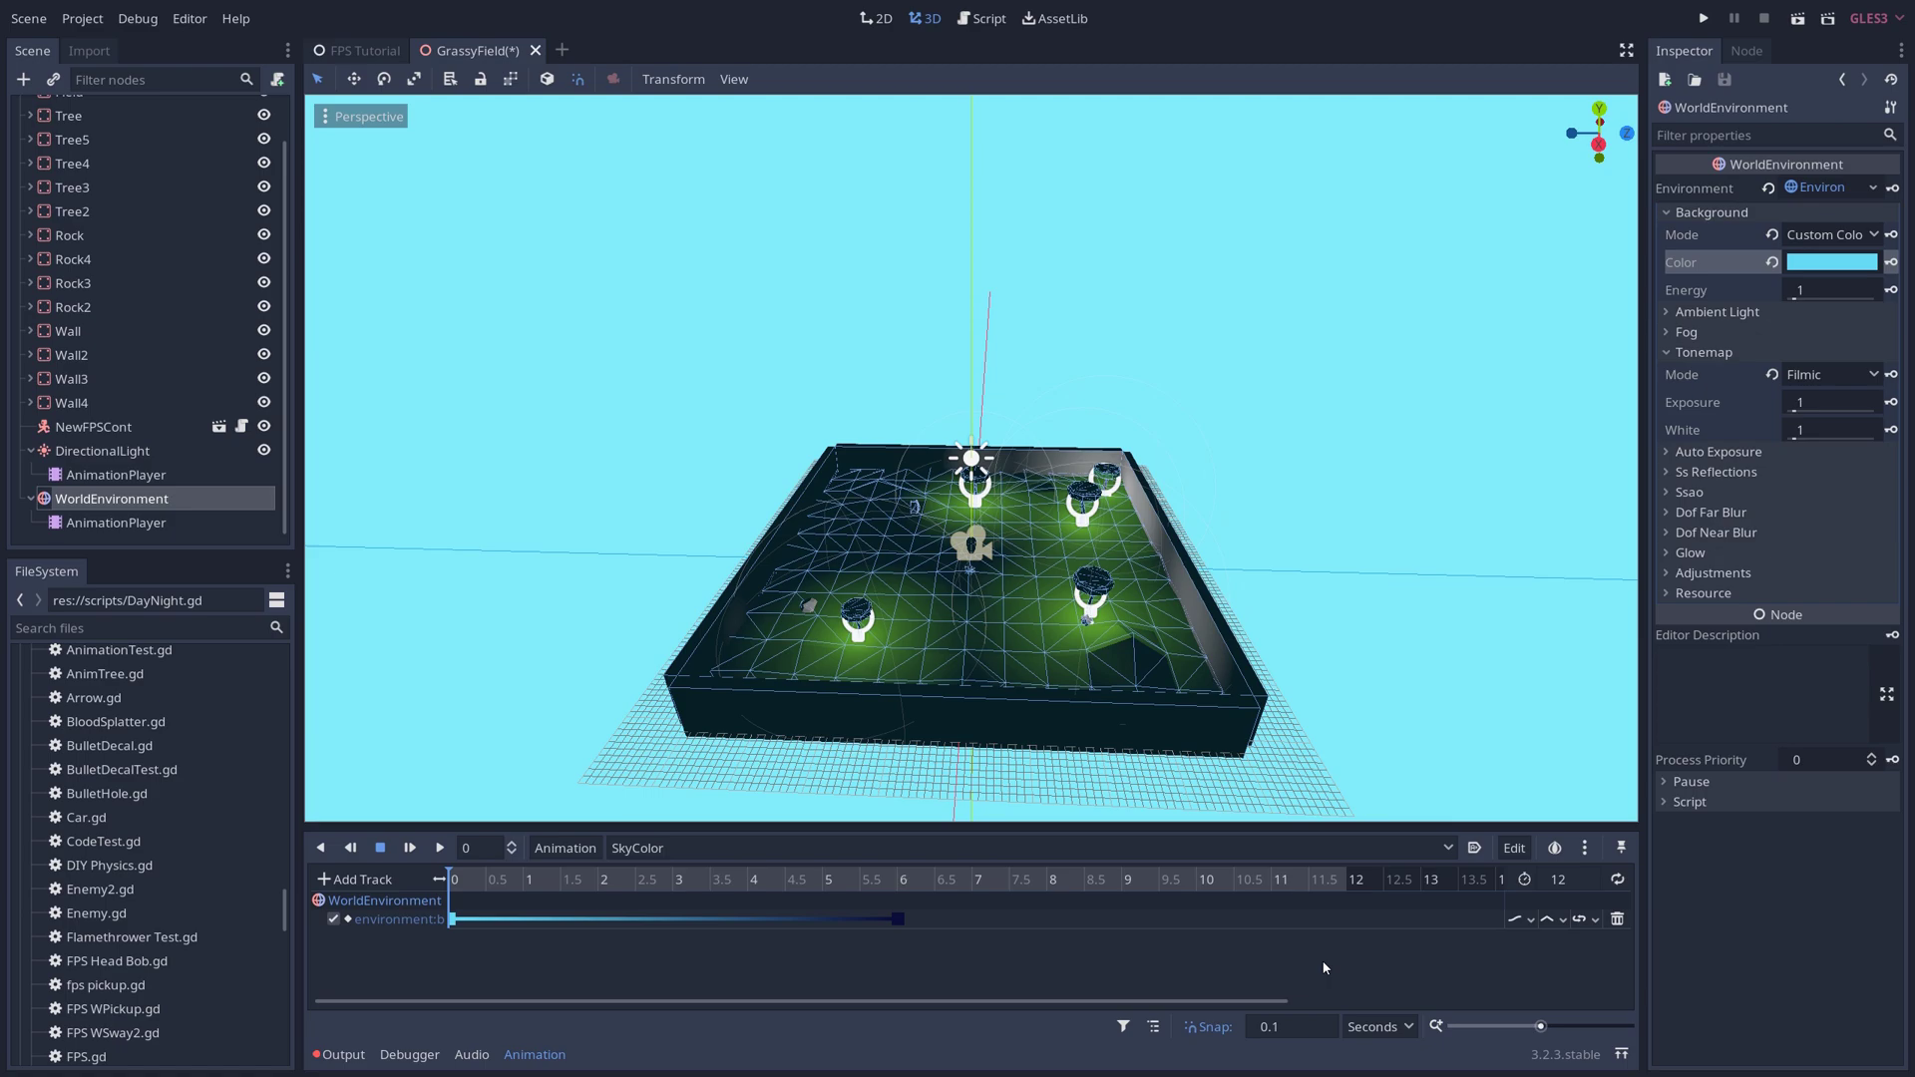
# - Set the ambient light colour to 66dbf6 and key it at 0 seconds in a new track
pyautogui.click(1840, 262)
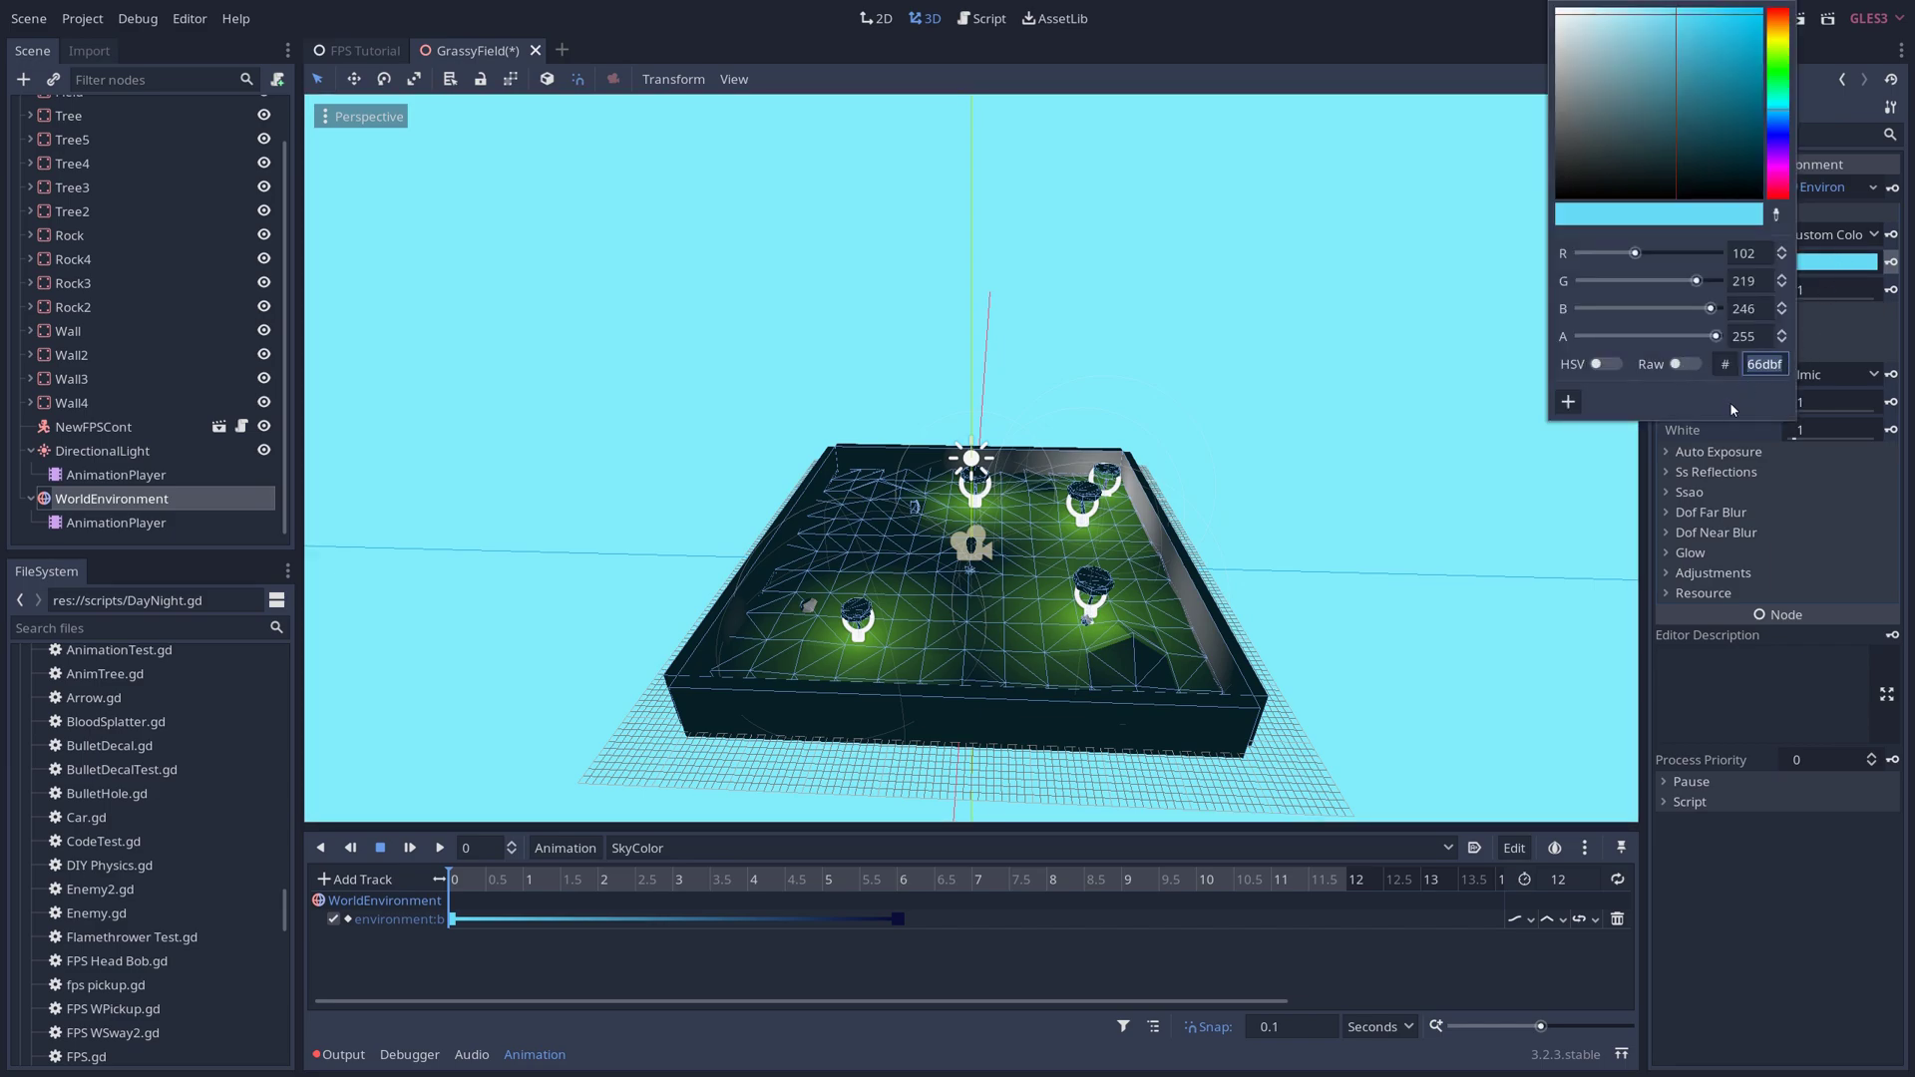
pyautogui.press('Escape')
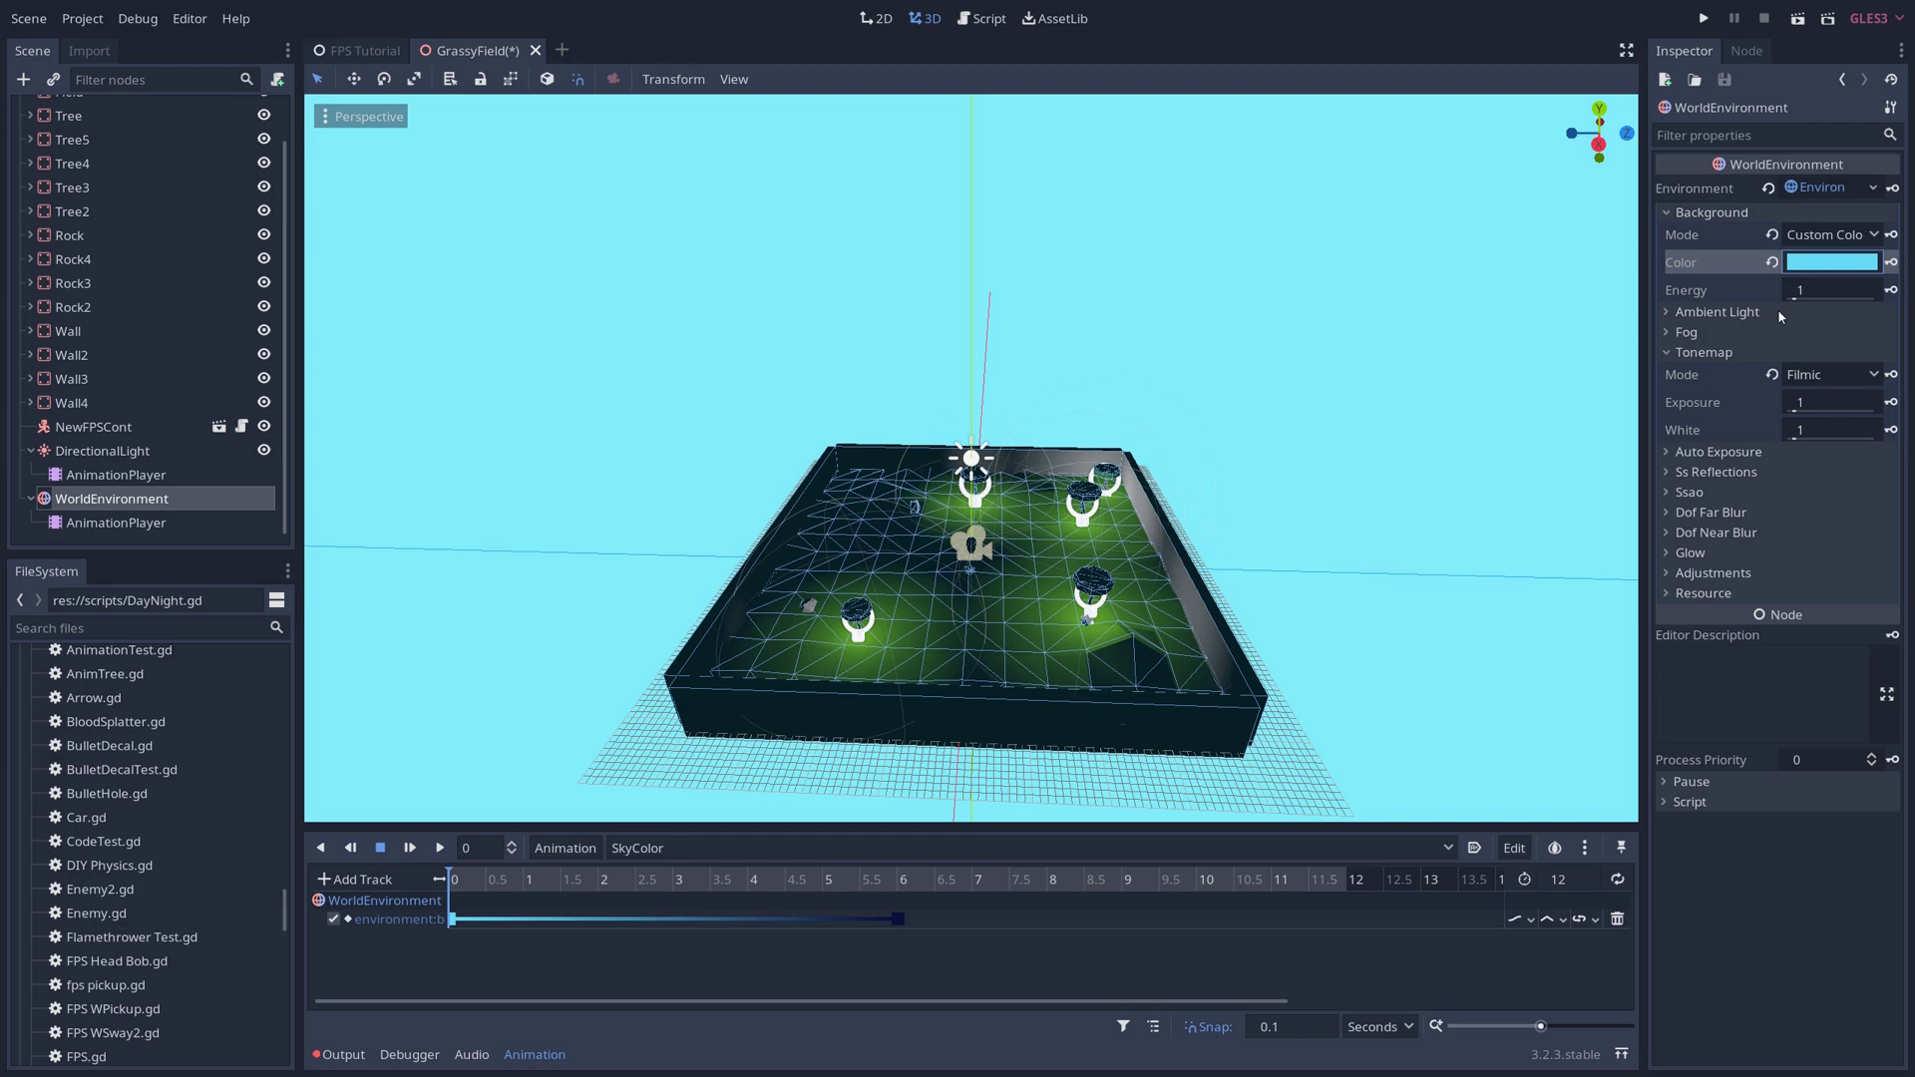
pyautogui.click(1779, 312)
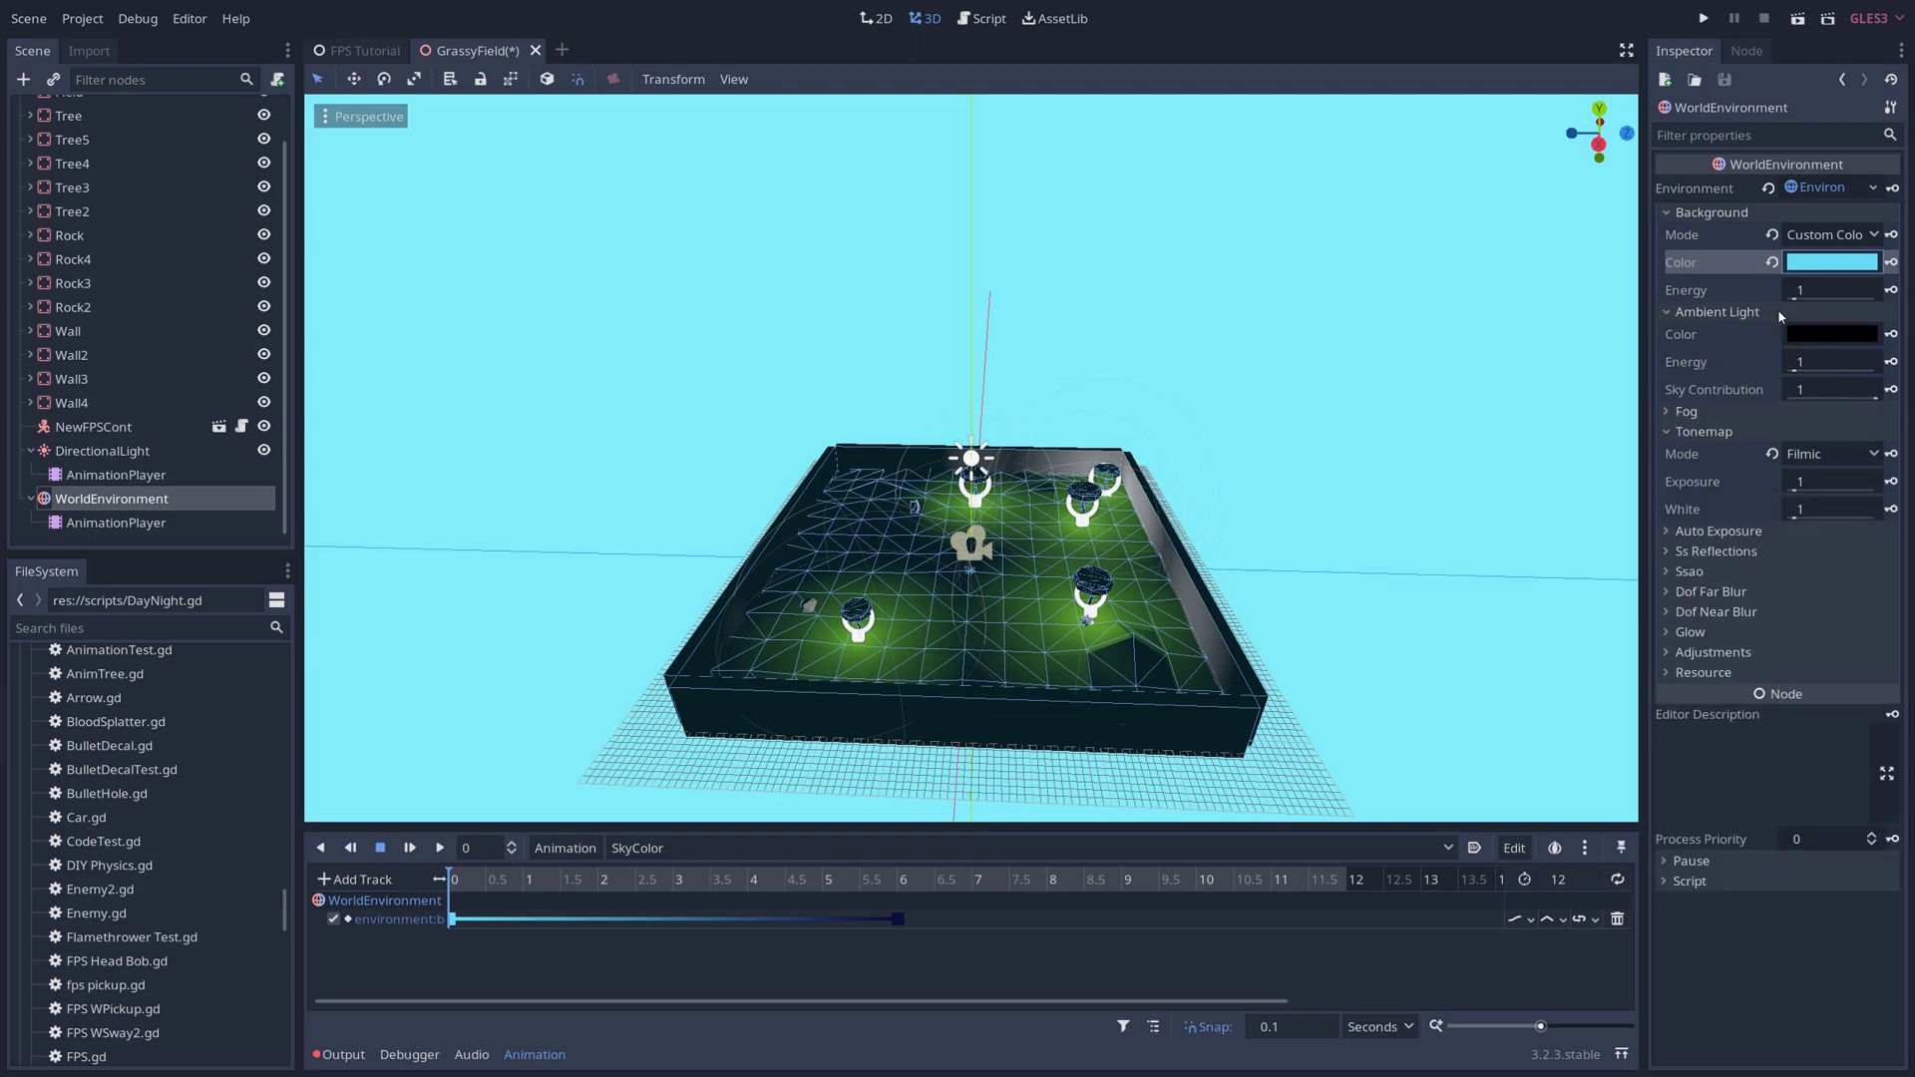
pyautogui.click(1825, 335)
pyautogui.write('66dbf6')
pyautogui.press('Return')
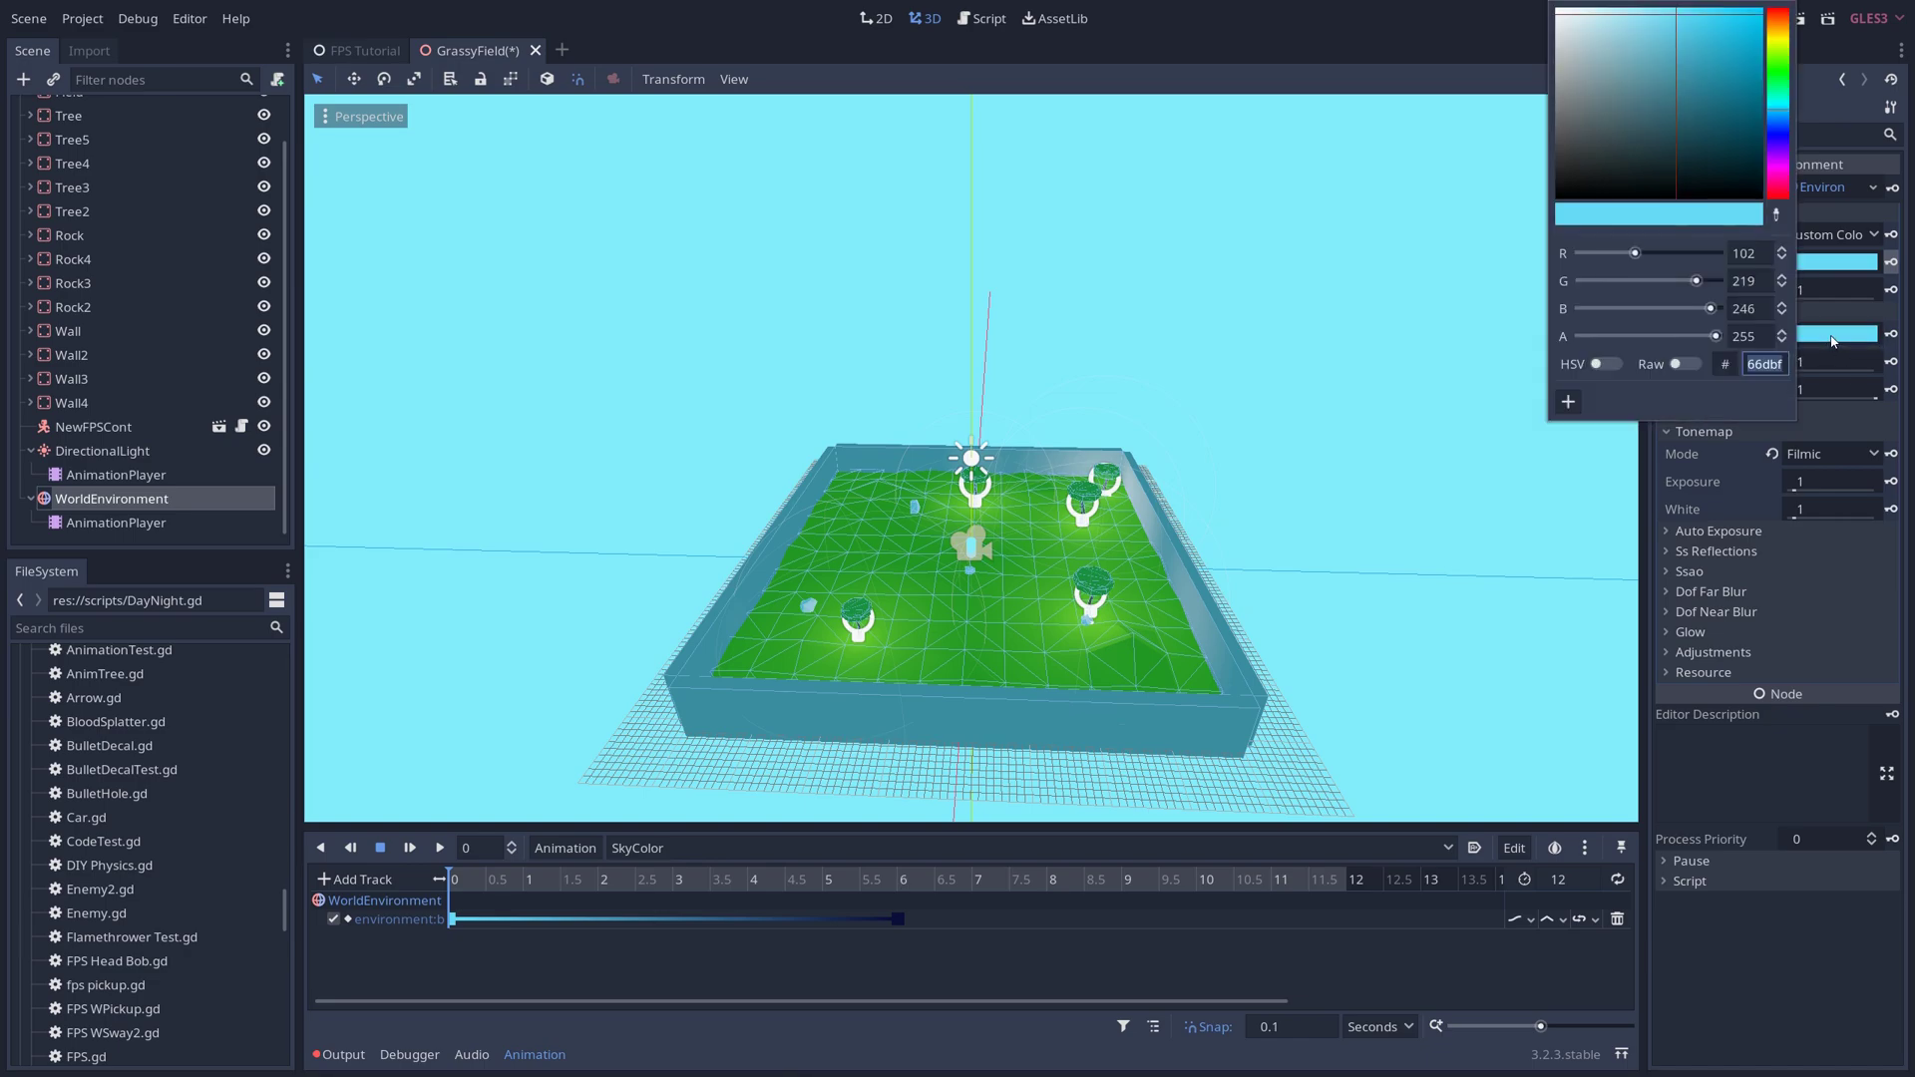
pyautogui.click(1891, 334)
pyautogui.click(1891, 334)
pyautogui.click(863, 567)
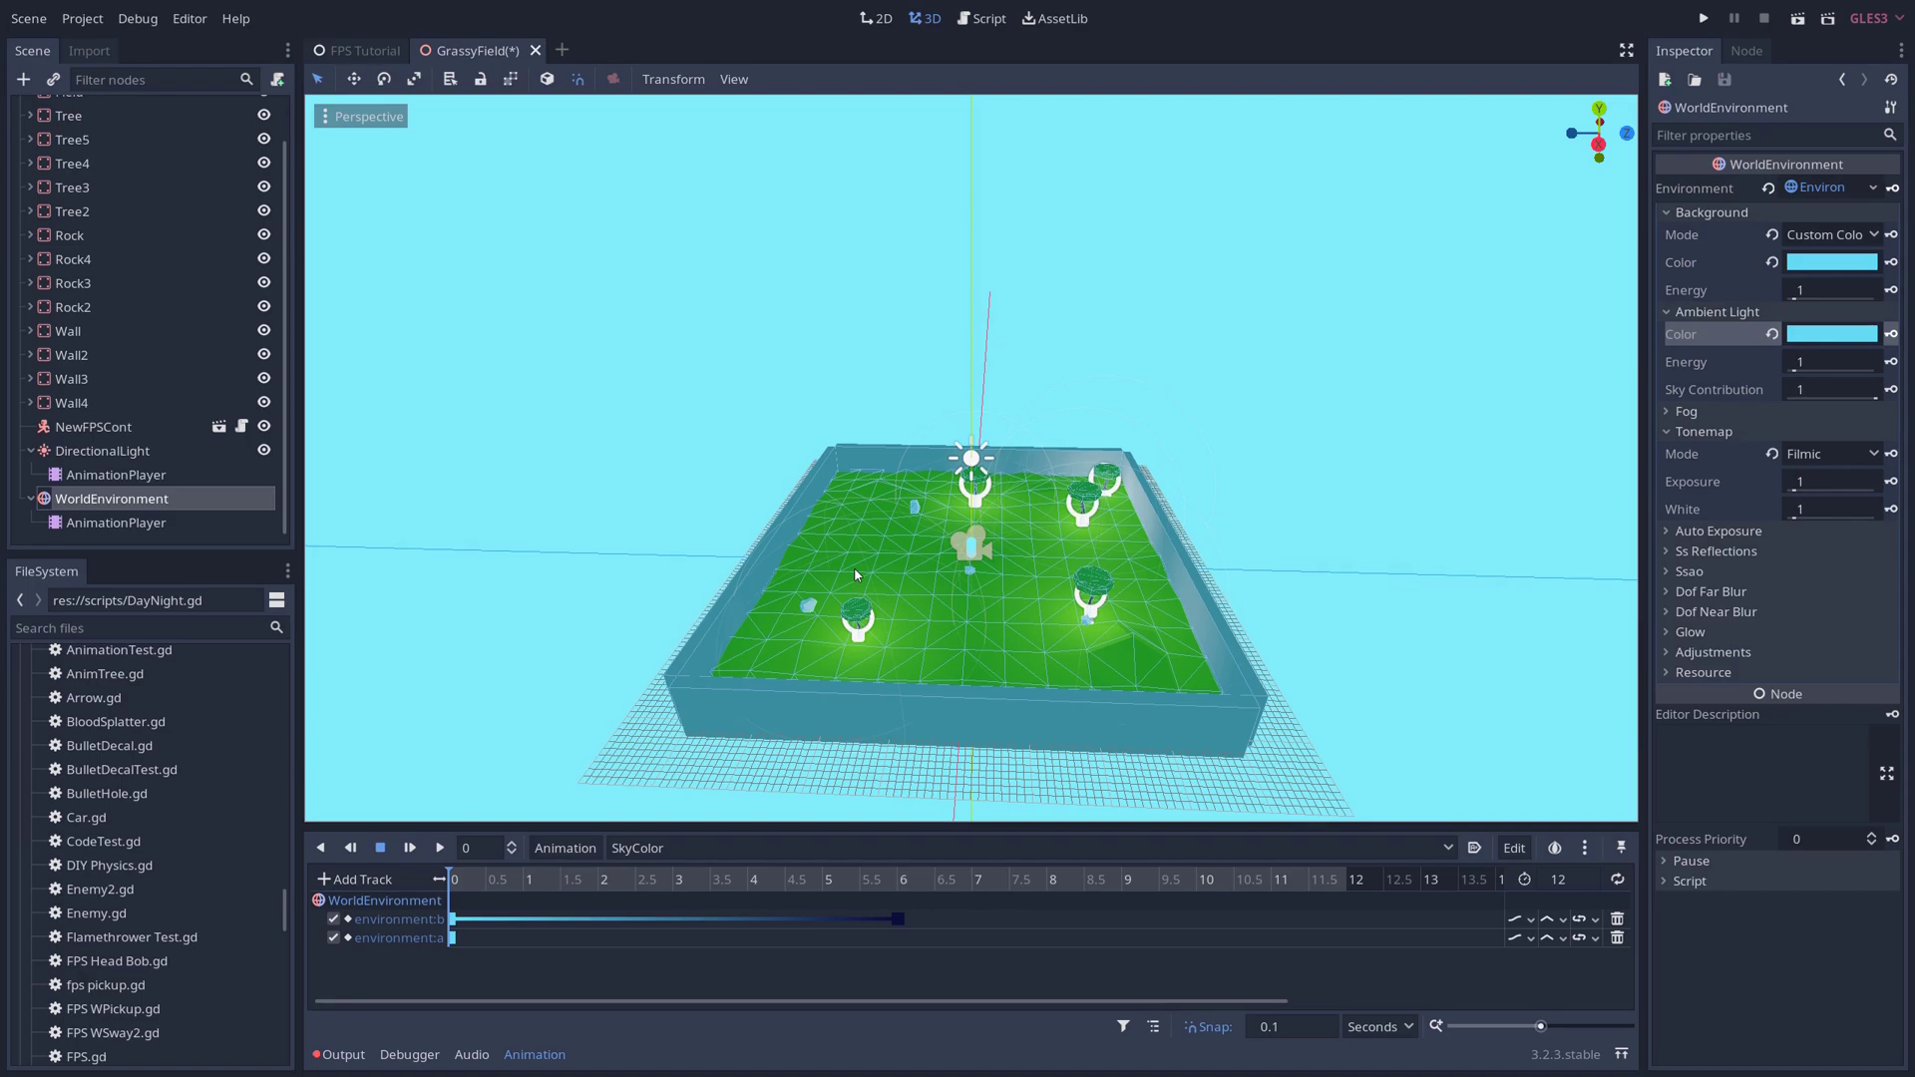
# - At 6 seconds, change the ambient light colour to navy and key it
pyautogui.moveTo(450, 875); pyautogui.dragTo(901, 890)
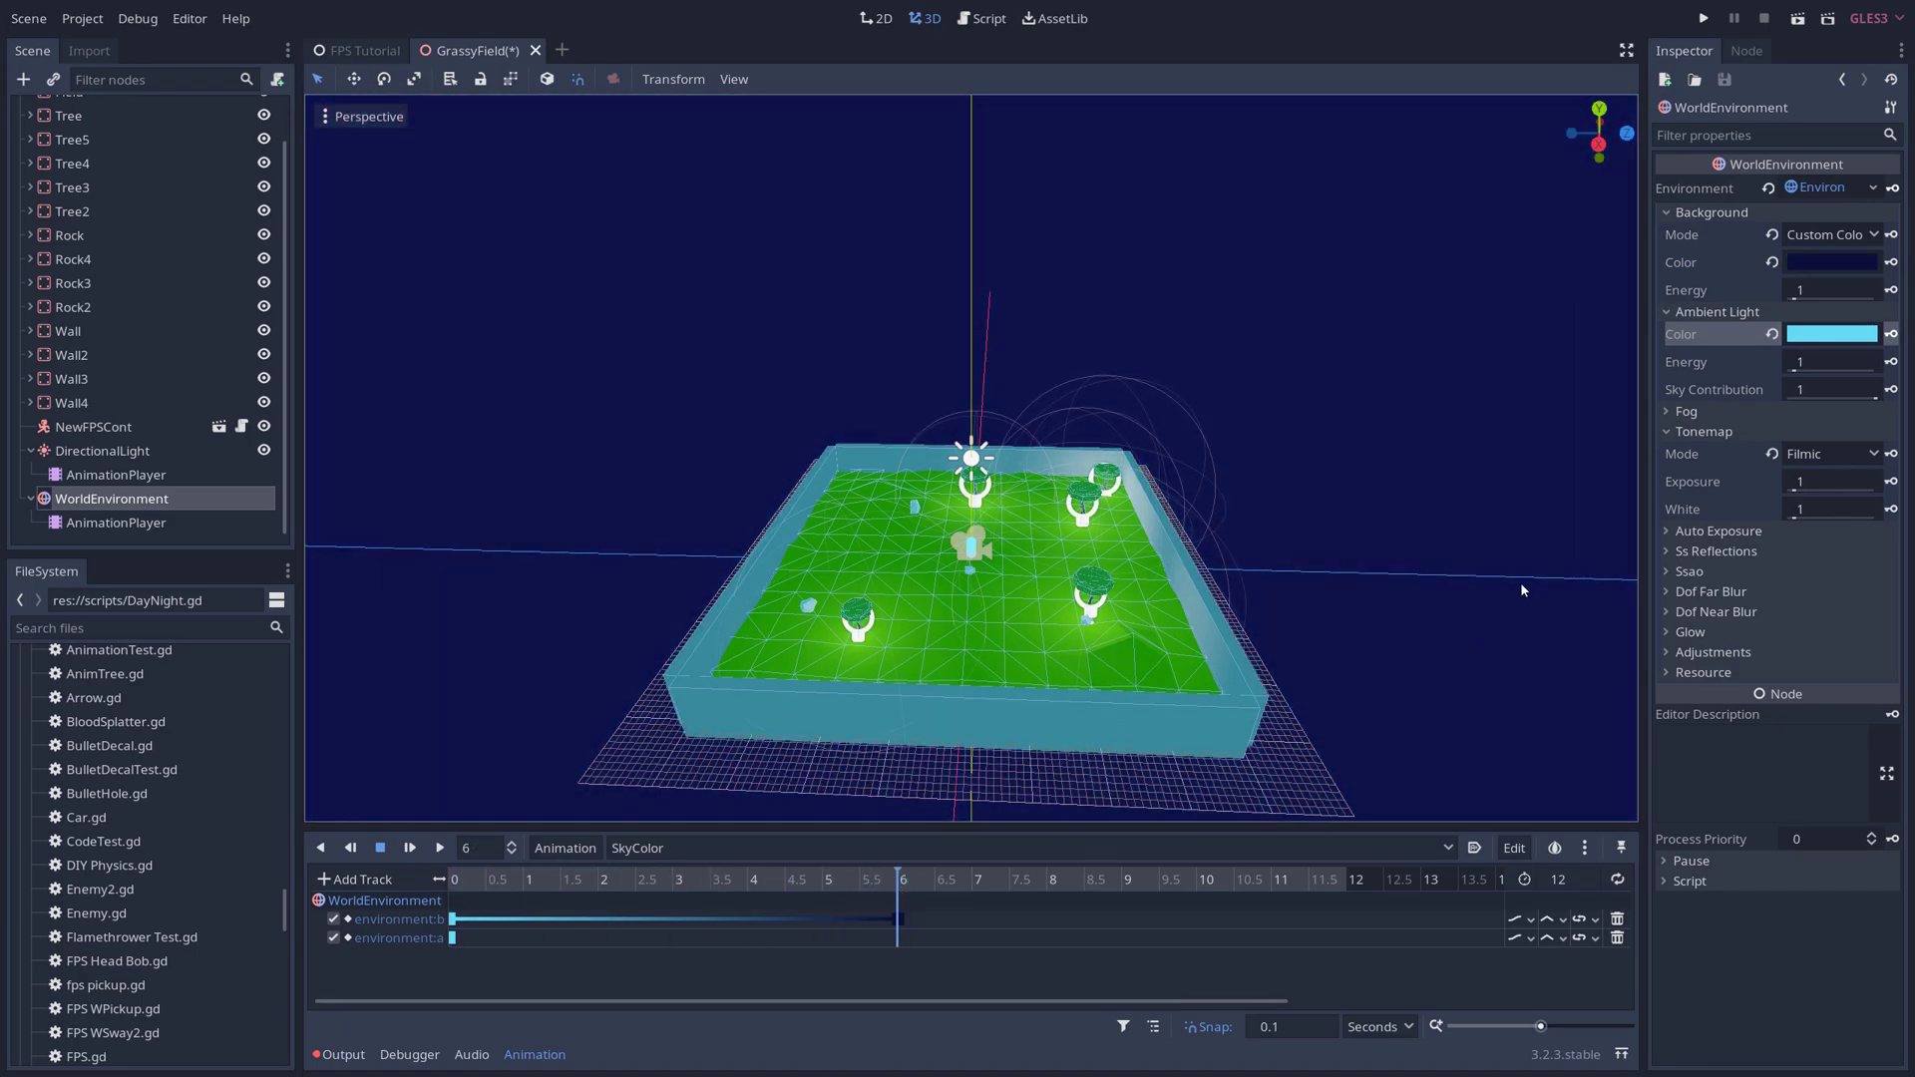
pyautogui.click(1832, 334)
pyautogui.click(1716, 180)
pyautogui.click(1225, 367)
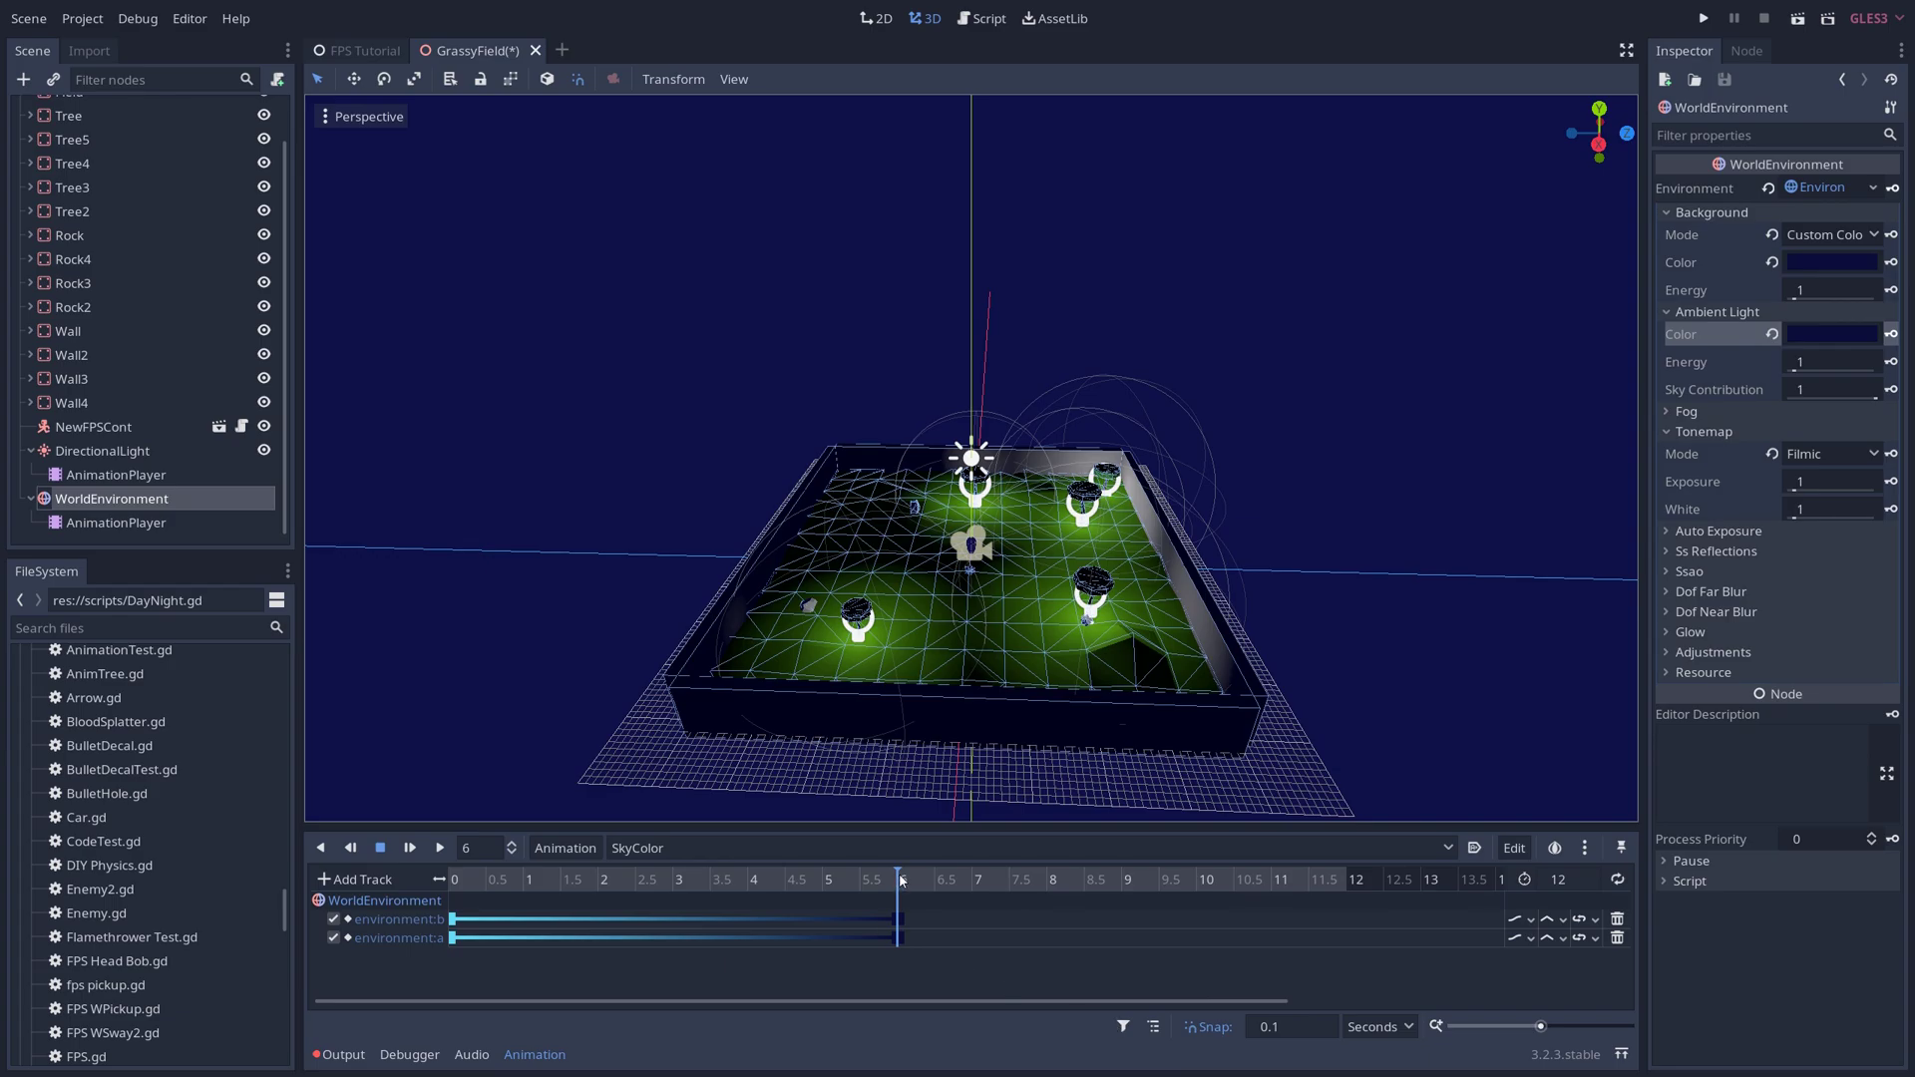
# - Key tonemap exposure at 1 at 0 seconds and 2.79 at 6 seconds
pyautogui.moveTo(901, 880); pyautogui.dragTo(421, 876)
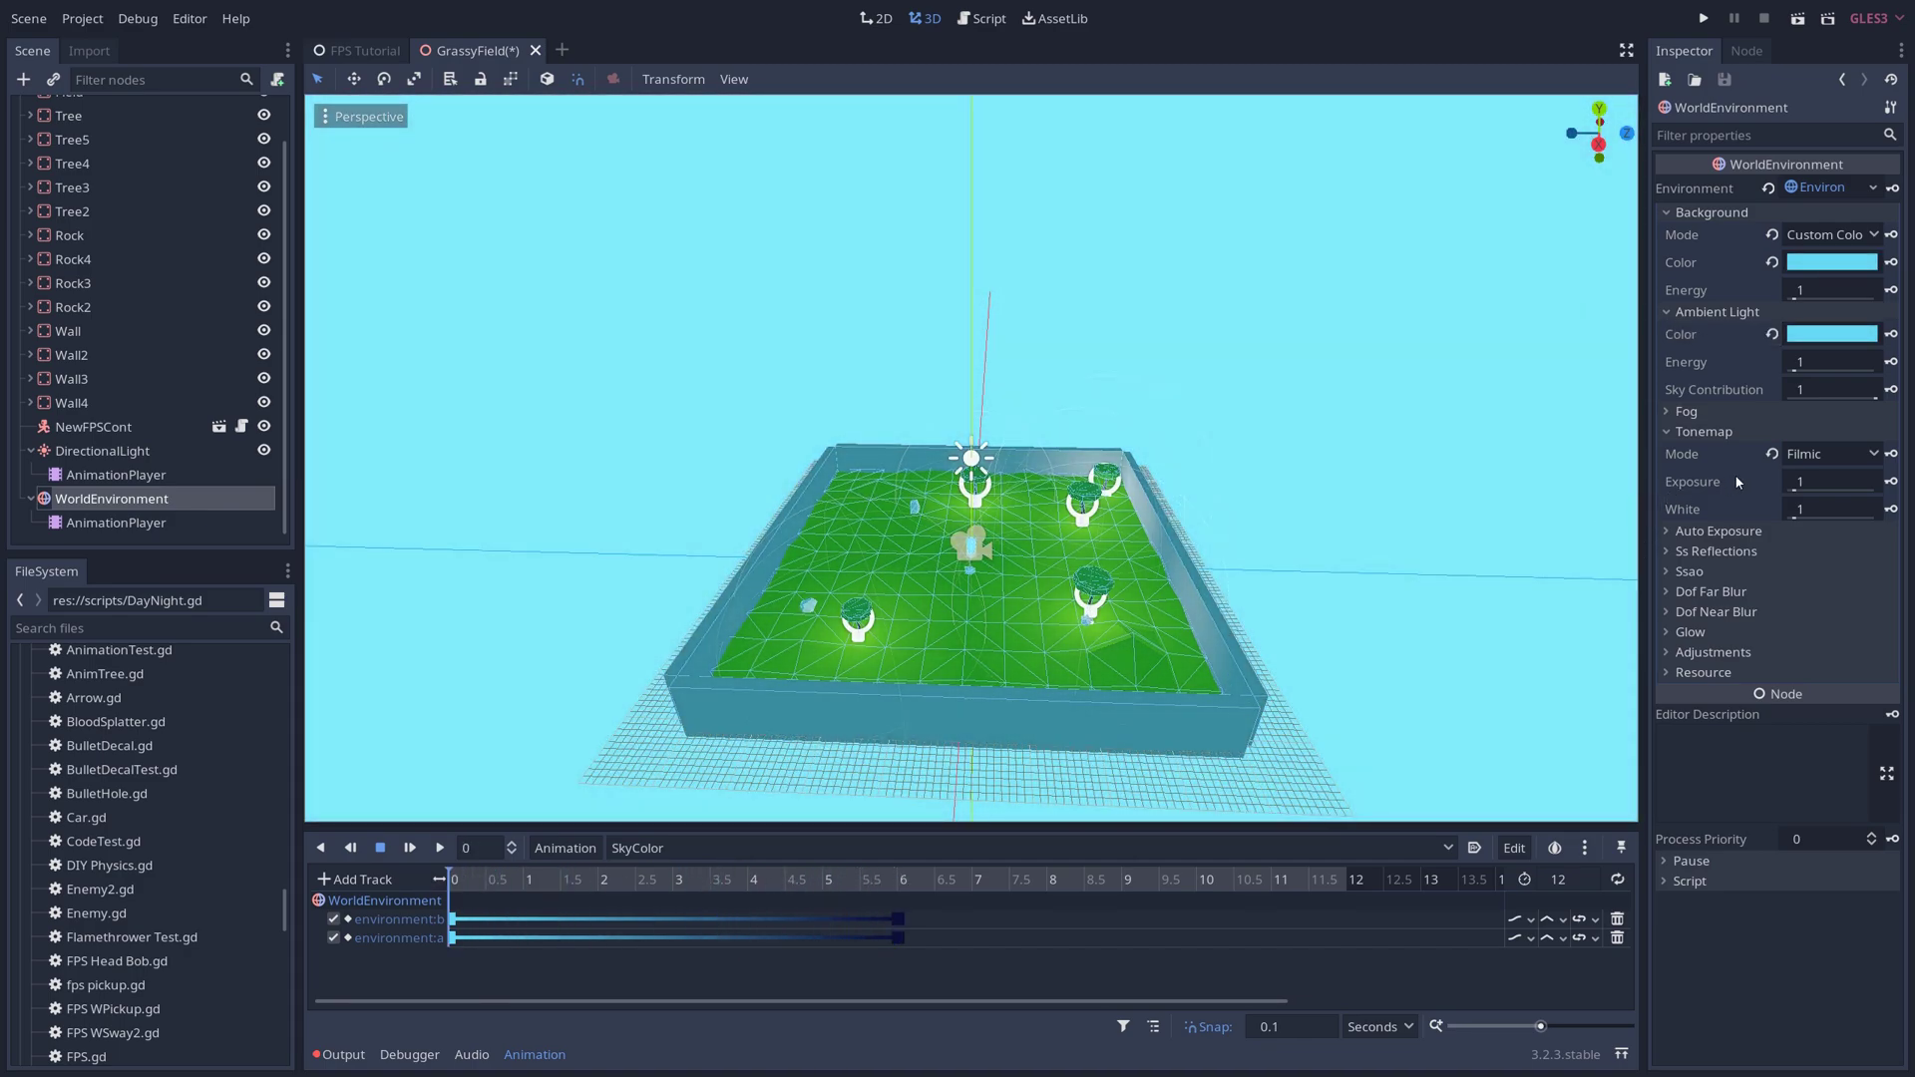
pyautogui.click(1891, 481)
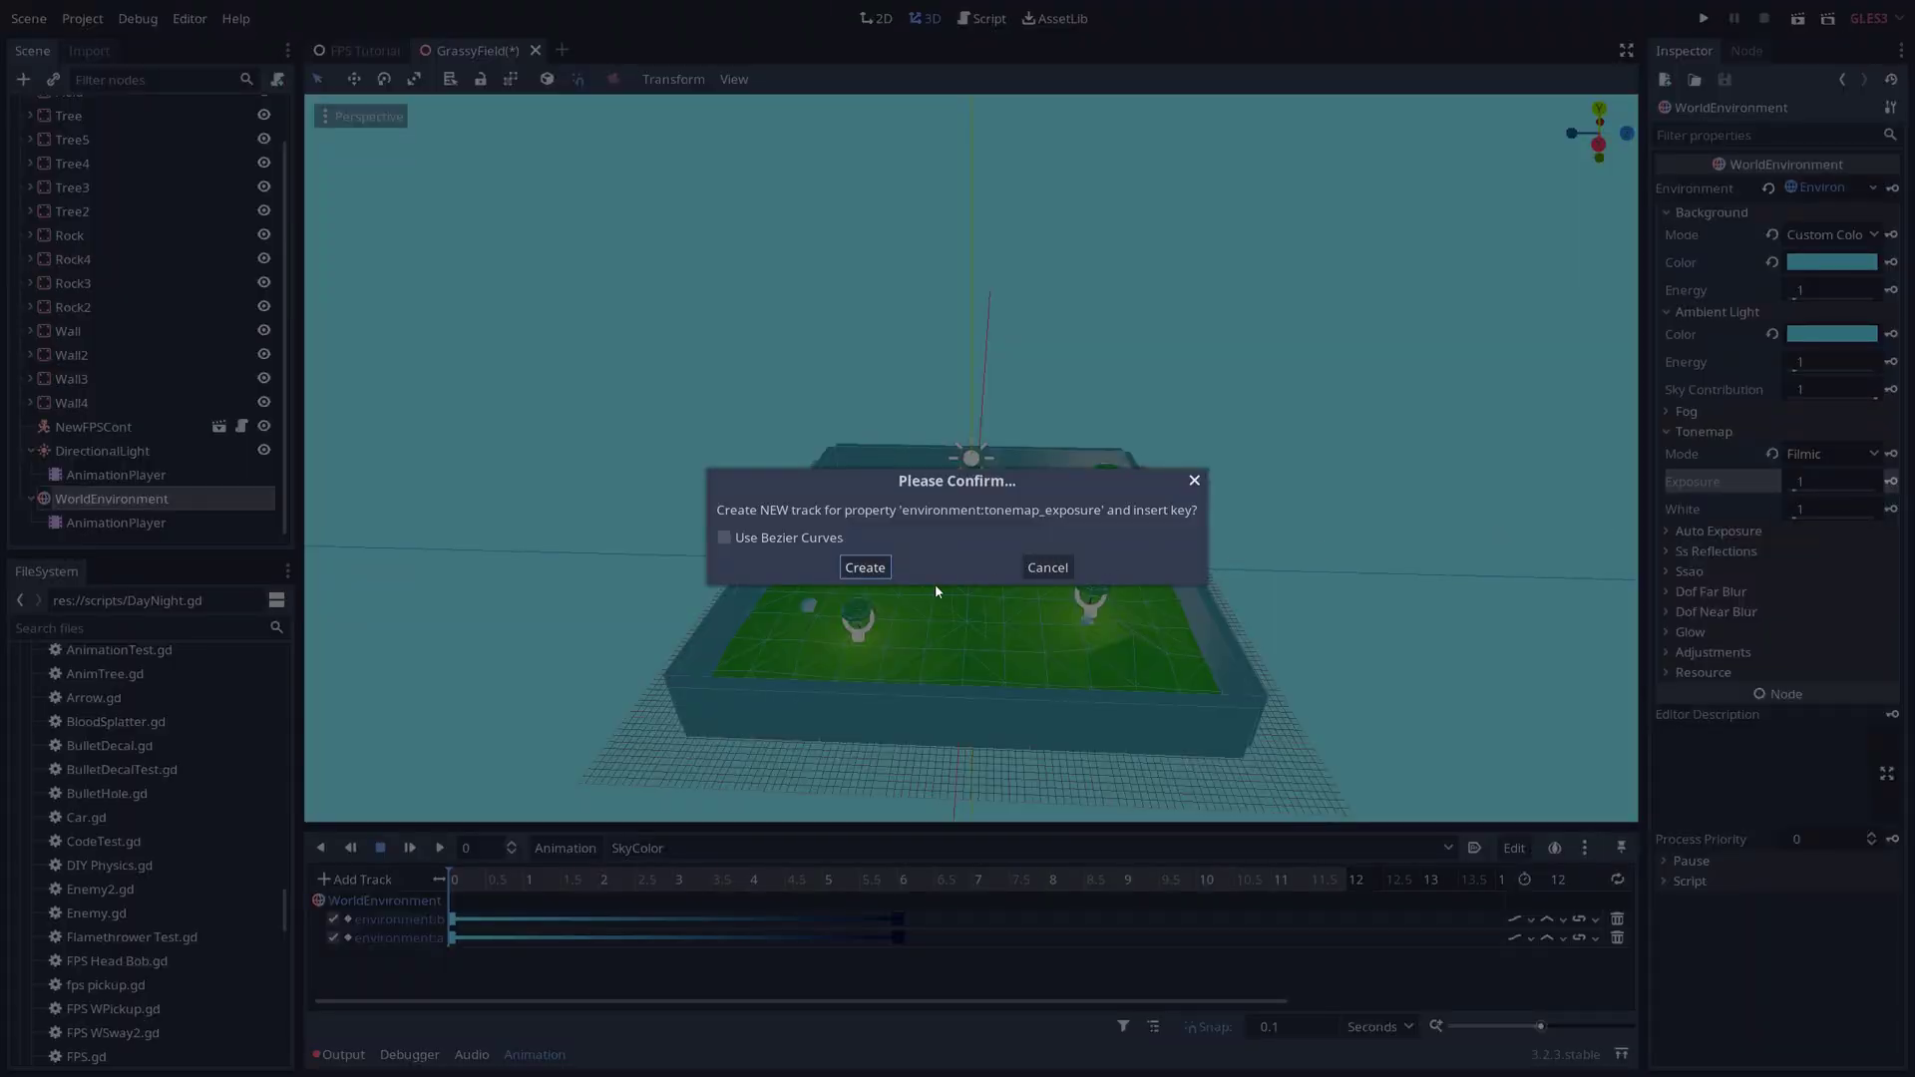
pyautogui.click(864, 572)
pyautogui.moveTo(818, 879); pyautogui.dragTo(899, 902)
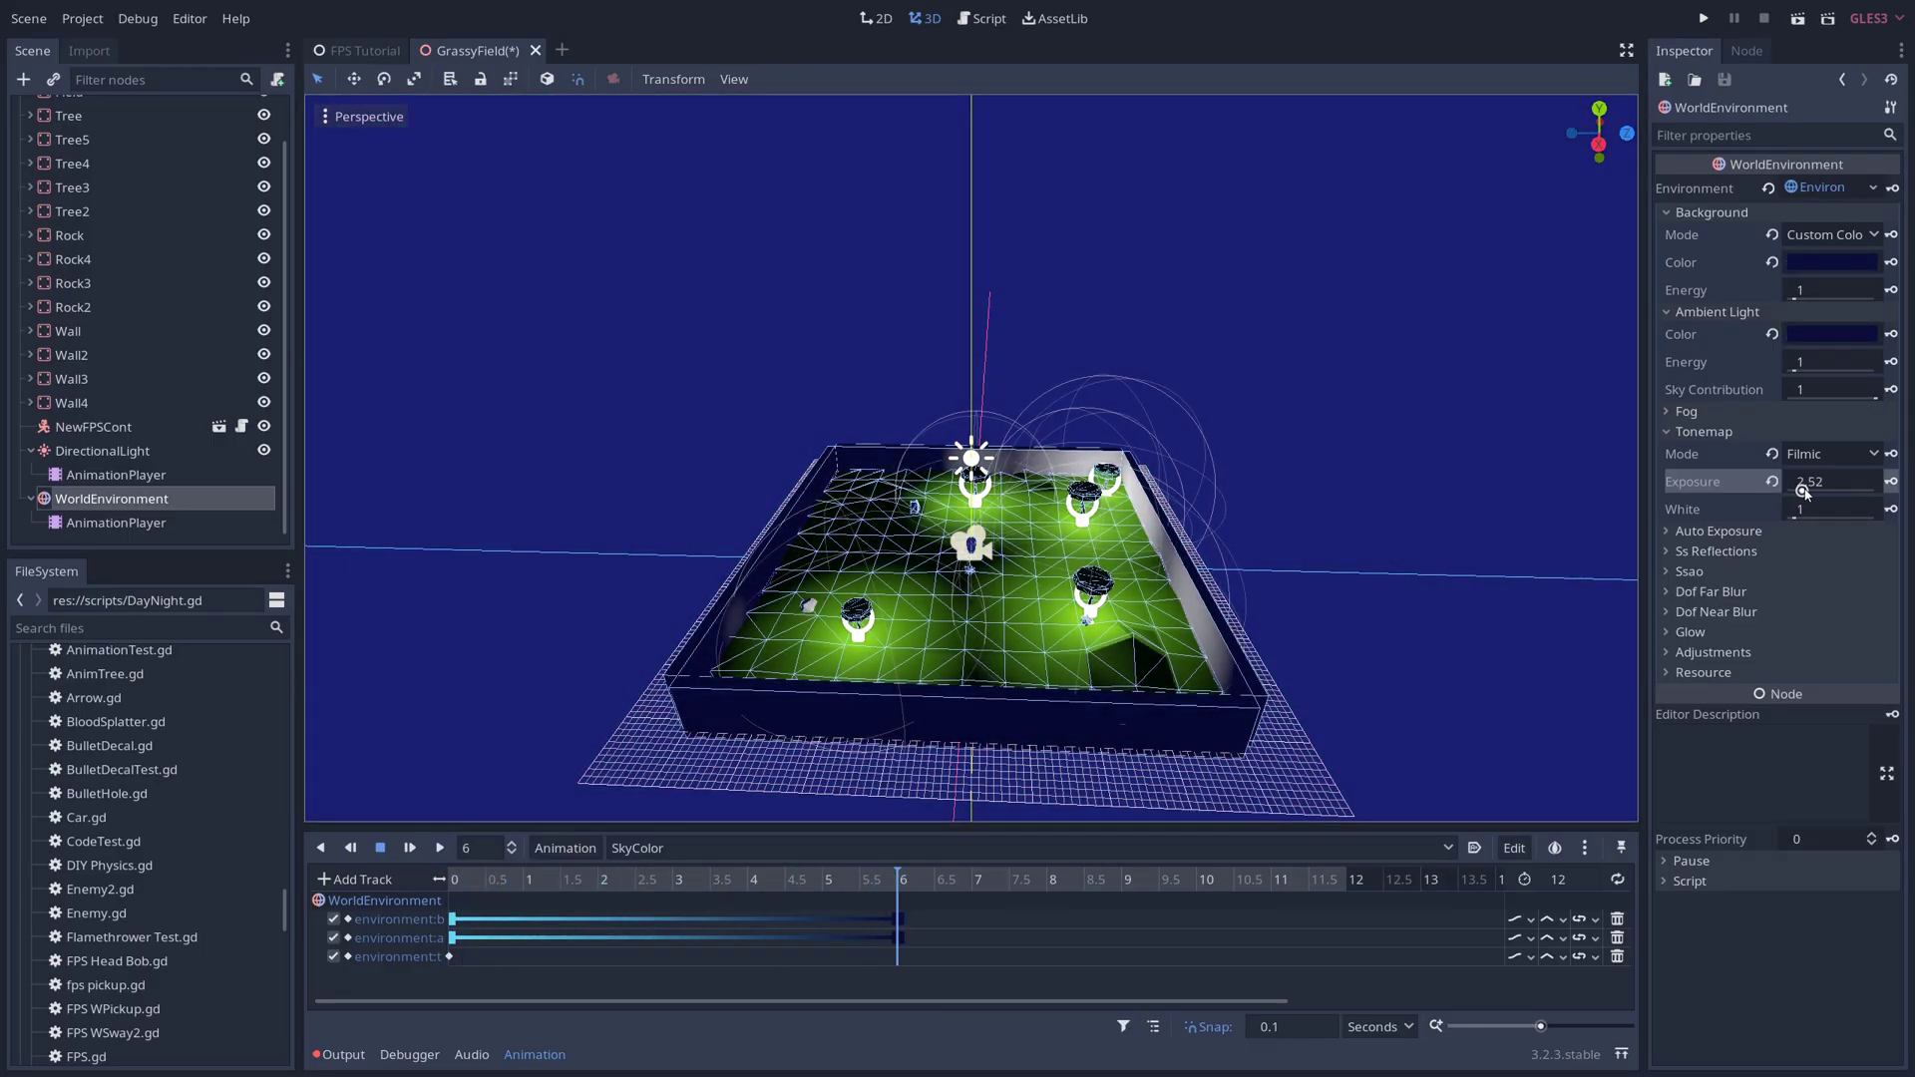
pyautogui.moveTo(1796, 488); pyautogui.dragTo(1817, 489)
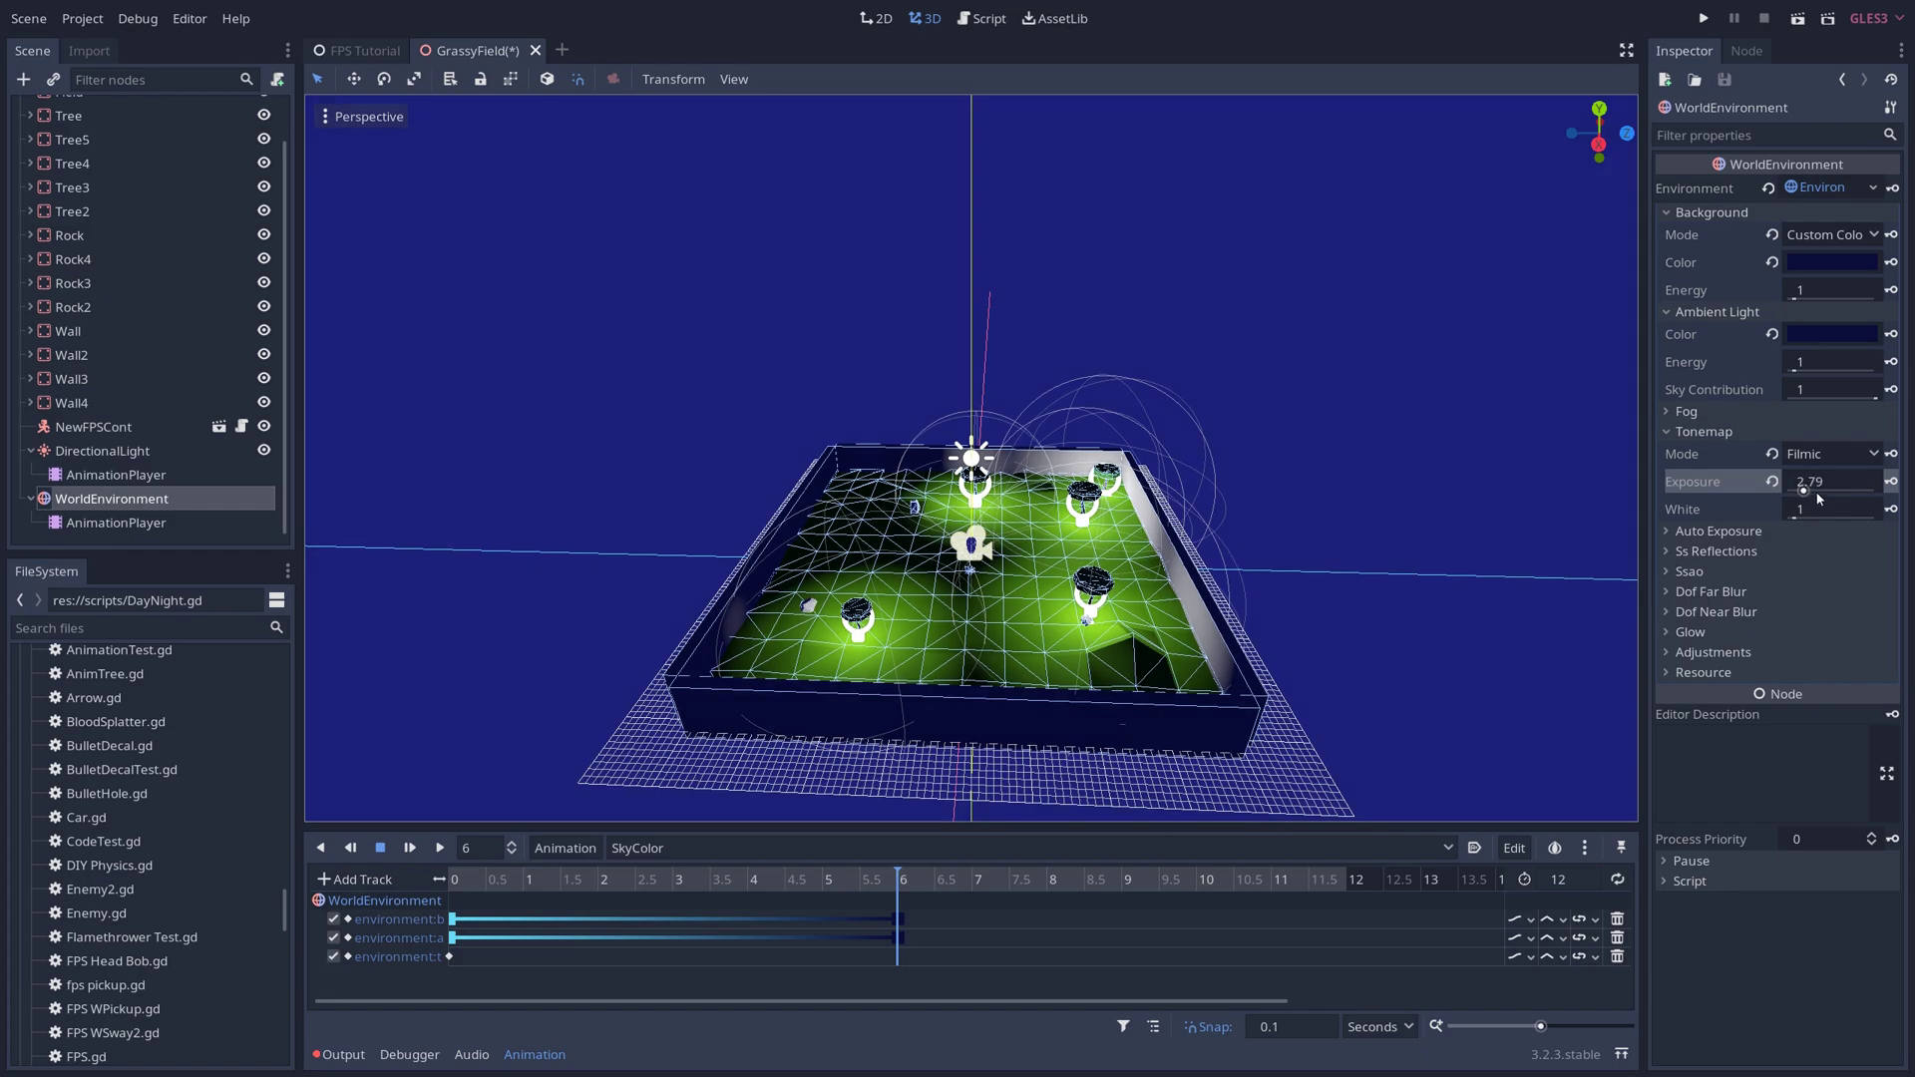
pyautogui.click(1891, 482)
# - Save the scene, set SkyColor to autoplay on load, and run the game
pyautogui.hotkey('ctrl', 's')
pyautogui.click(1474, 849)
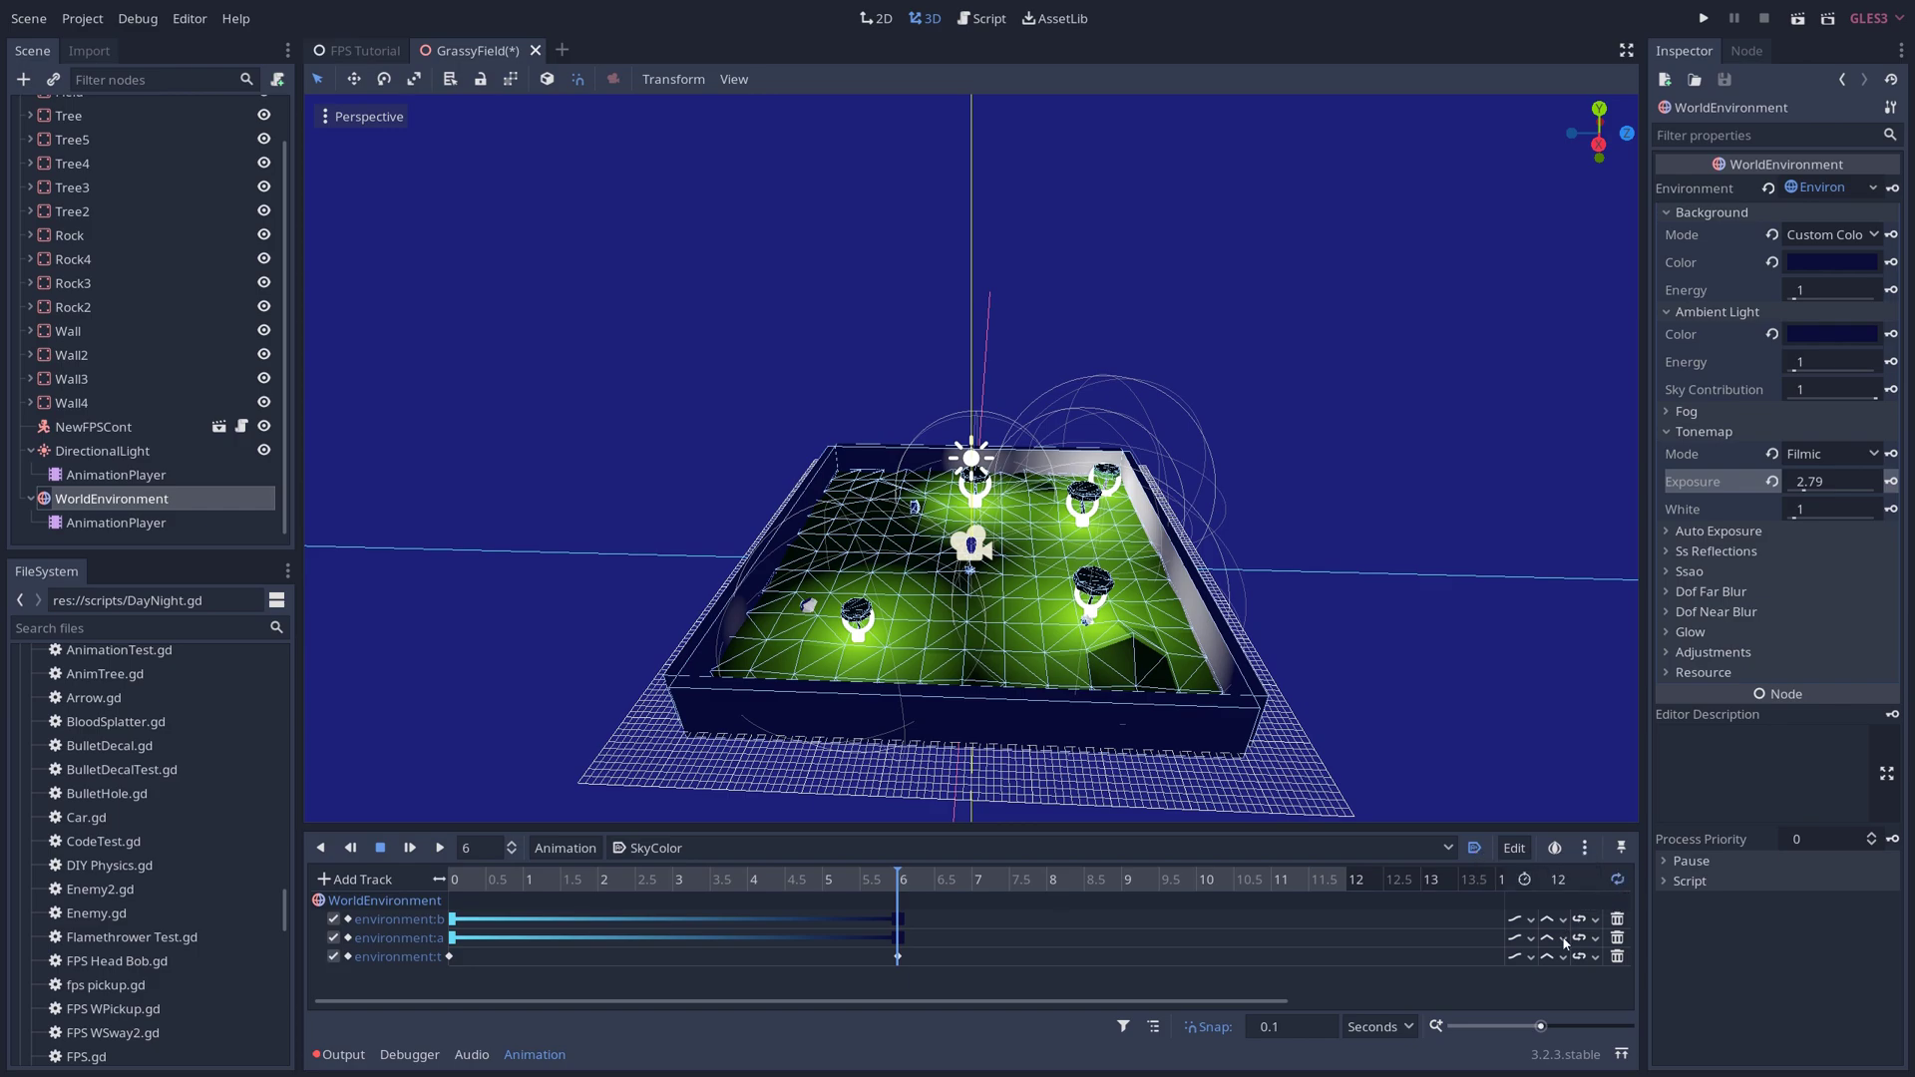
pyautogui.press('F6')
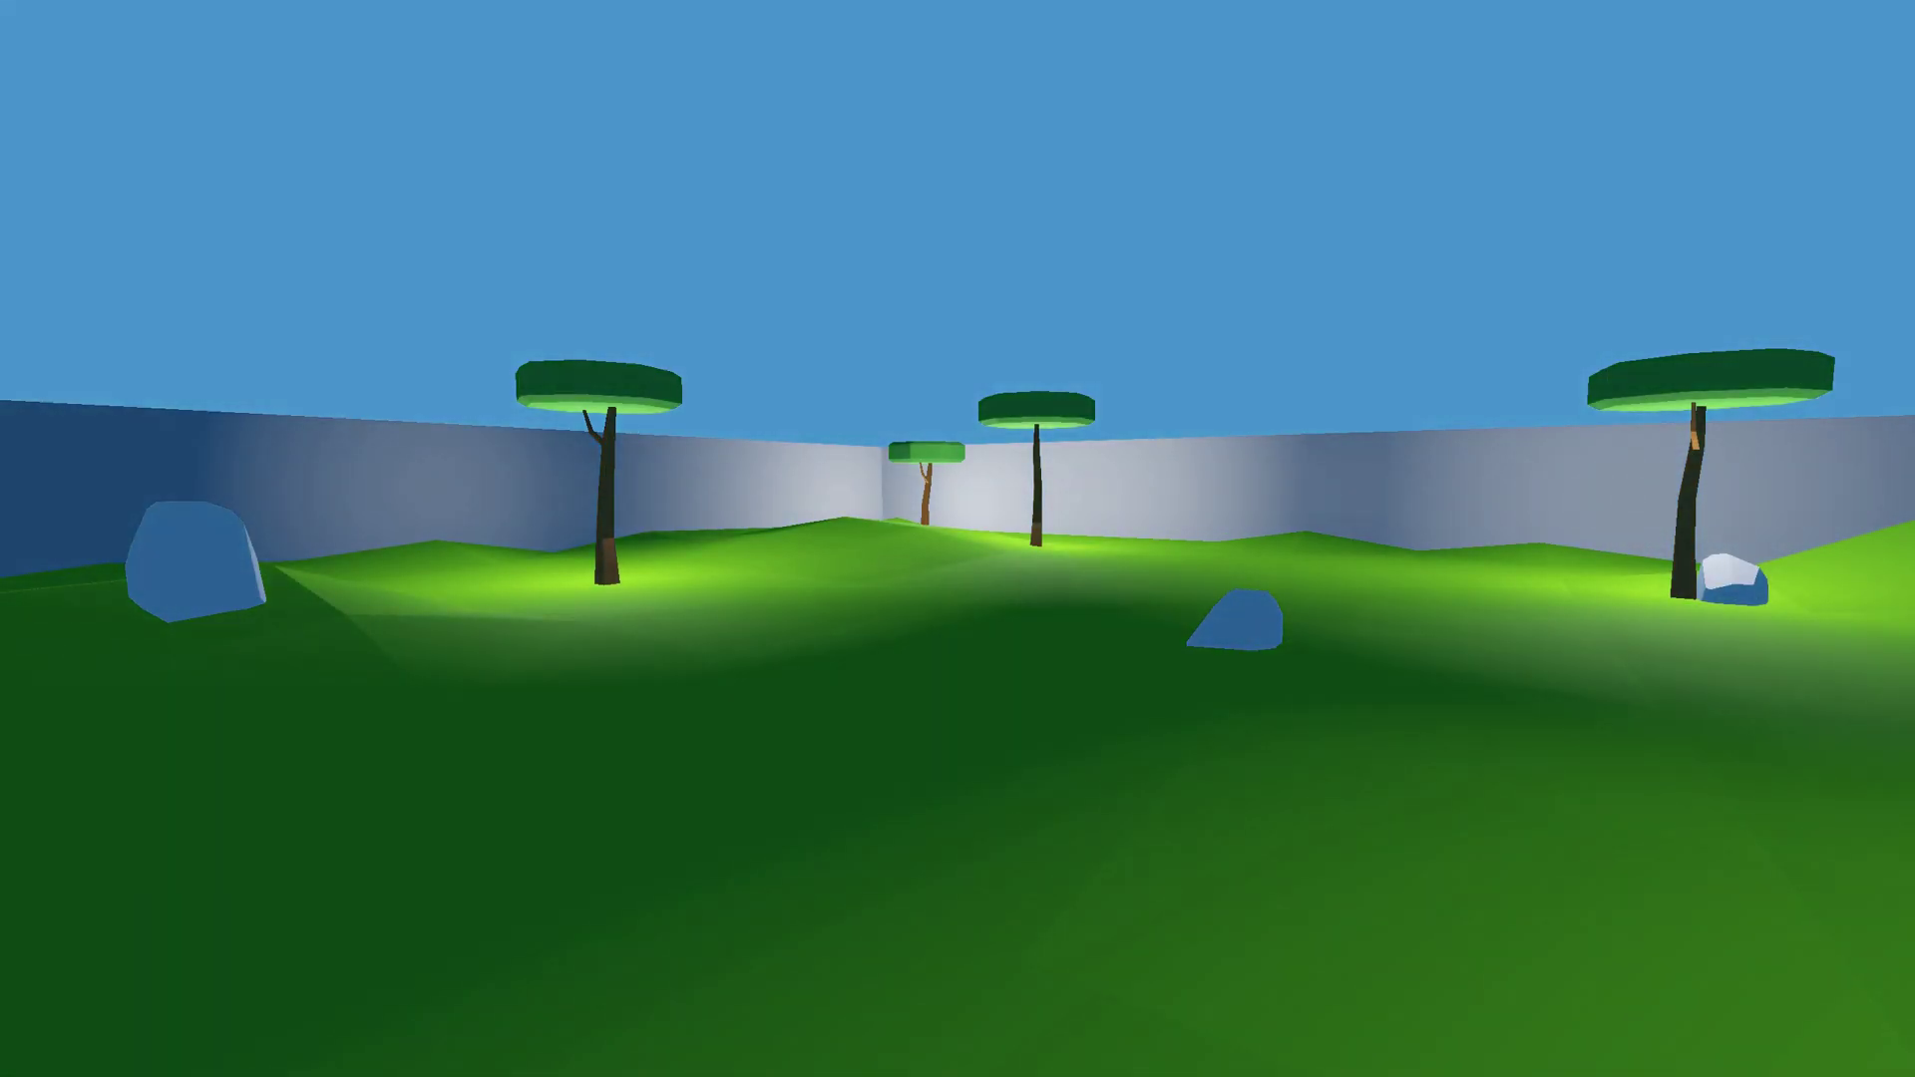